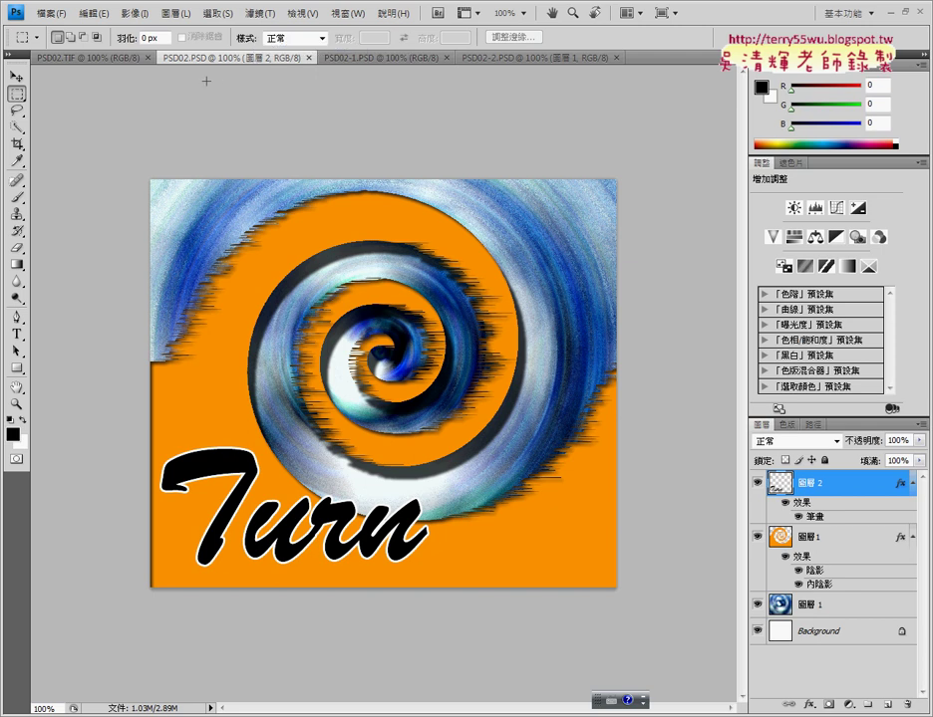
Step: Browse the open documents PSD02-1.PSD and PSD02-2.PSD, landing on the PSD02.TIF orange spiral
click(364, 58)
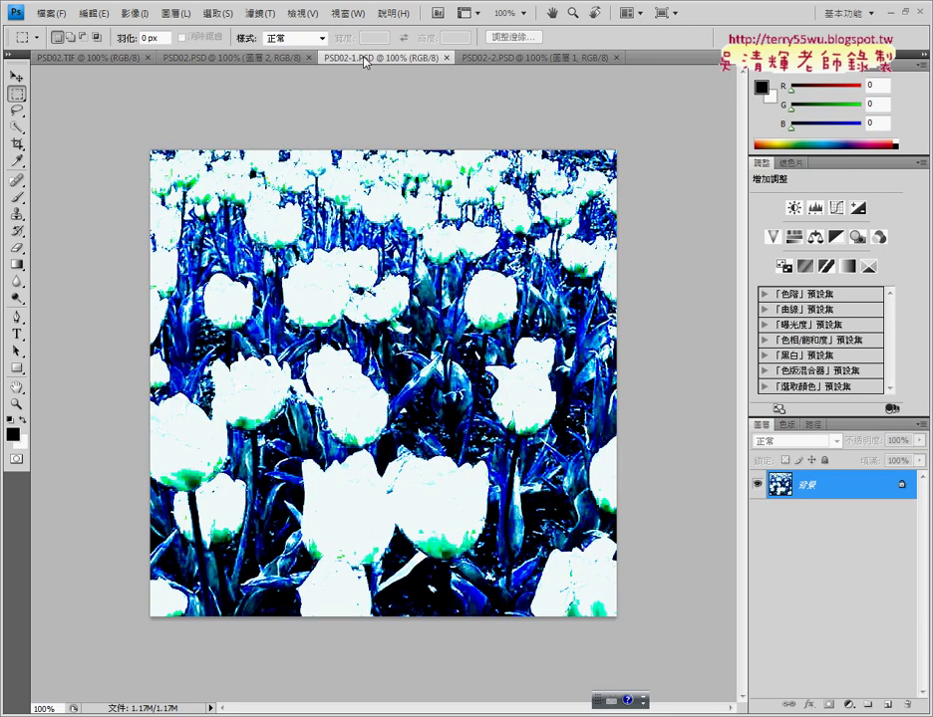
click(240, 57)
click(379, 58)
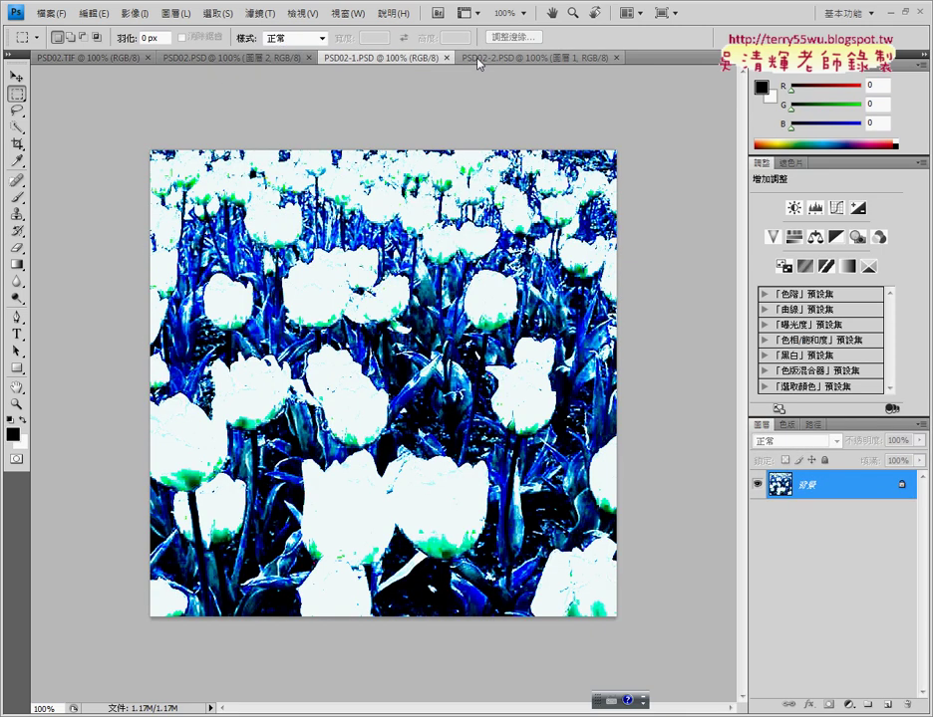
click(494, 58)
click(95, 57)
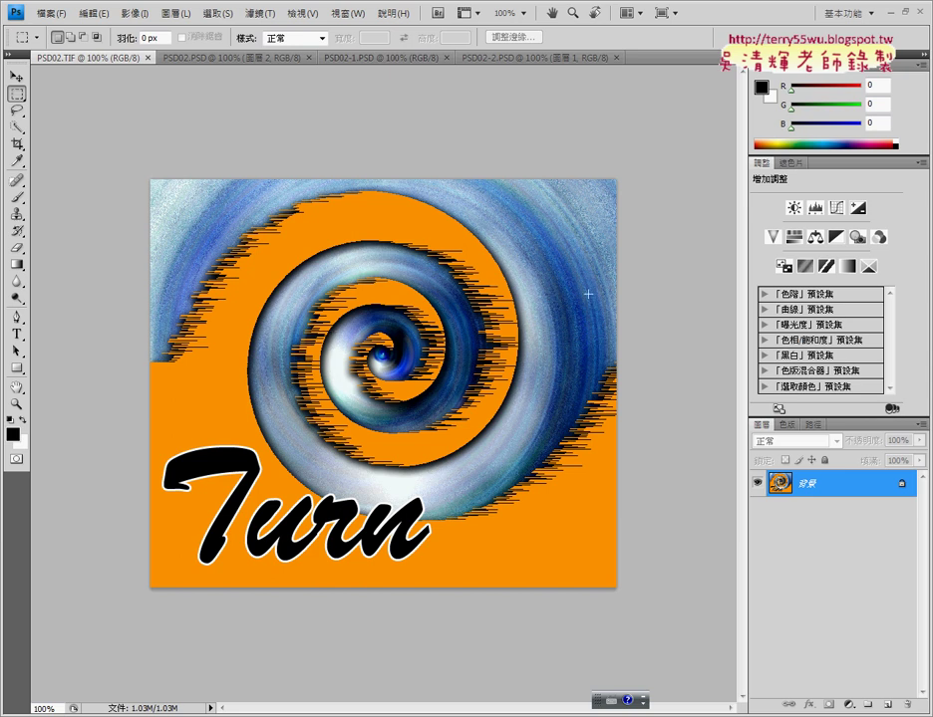
Step: Revisit PSD02-1.PSD, return to the Turn spiral, then switch to the course portal
click(354, 58)
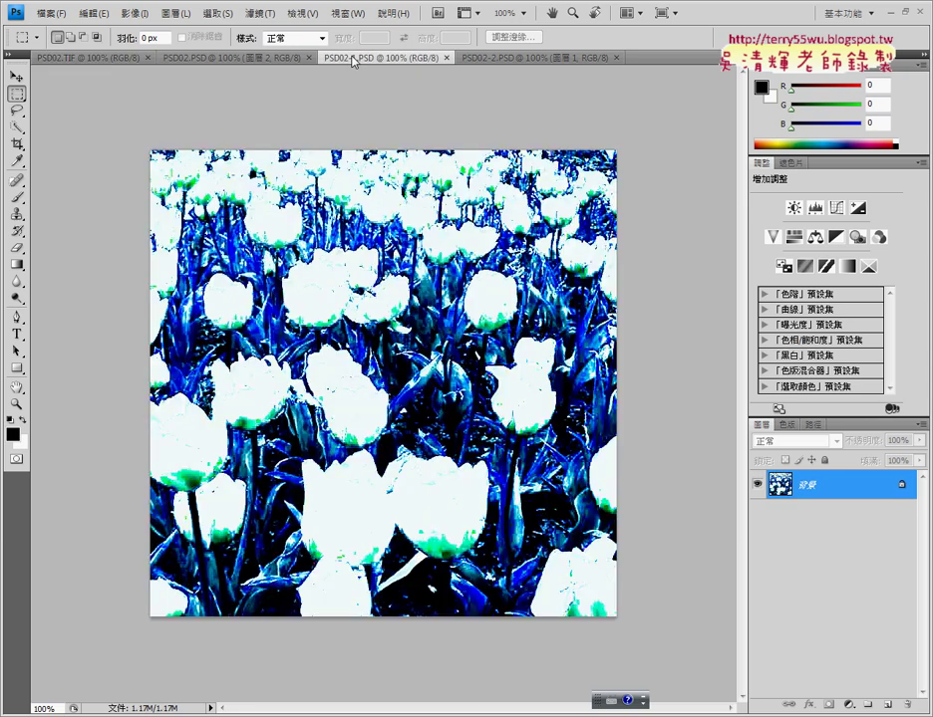
click(93, 58)
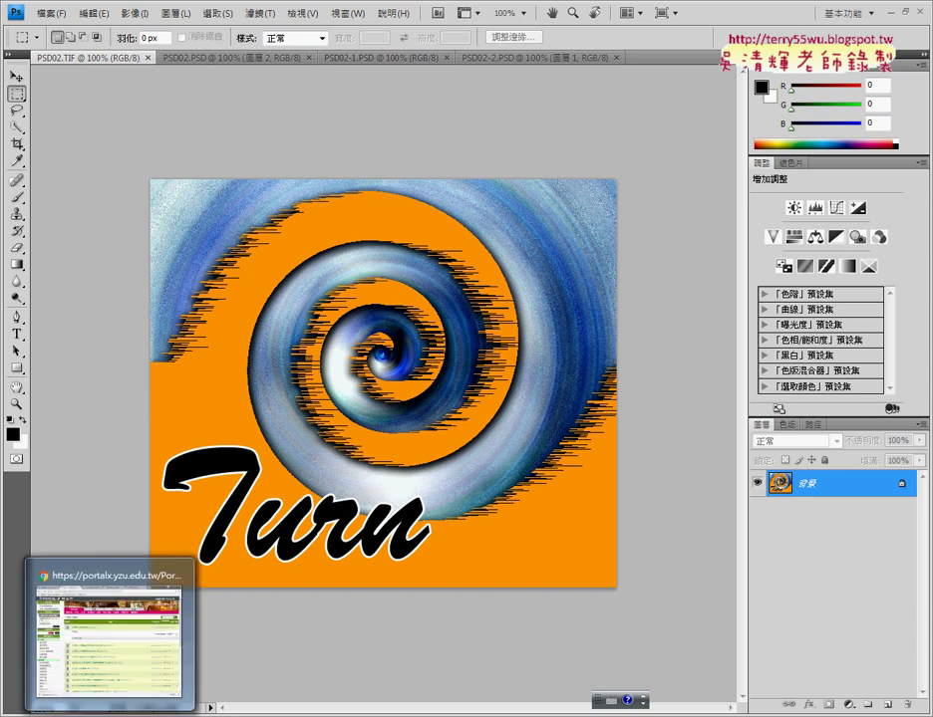
click(81, 493)
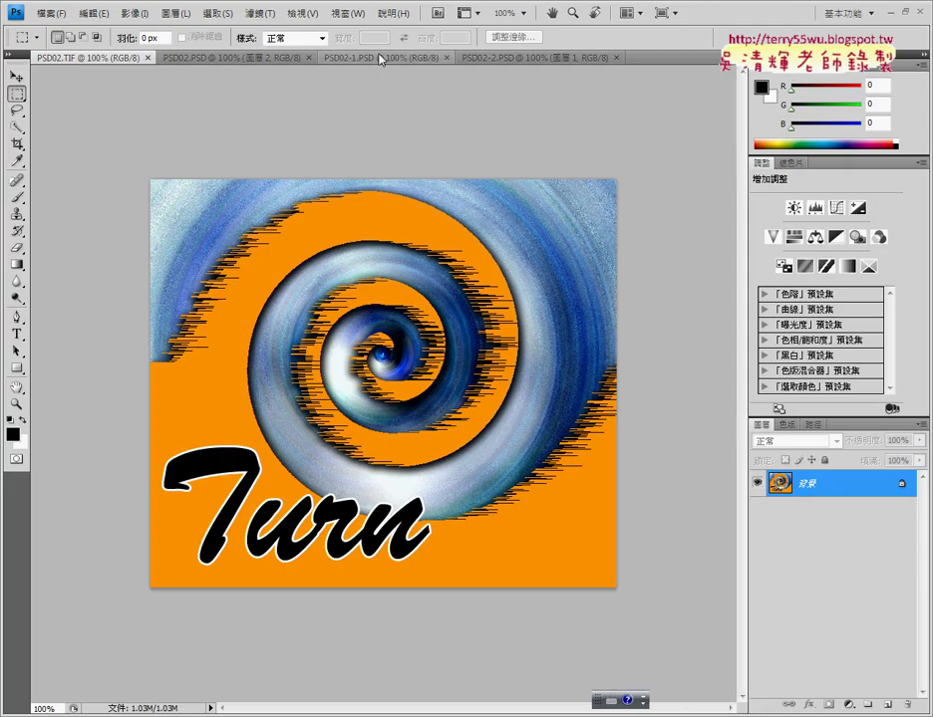
Step: Return from the portal to the blue tulip document PSD02-1.PSD in Photoshop
click(378, 57)
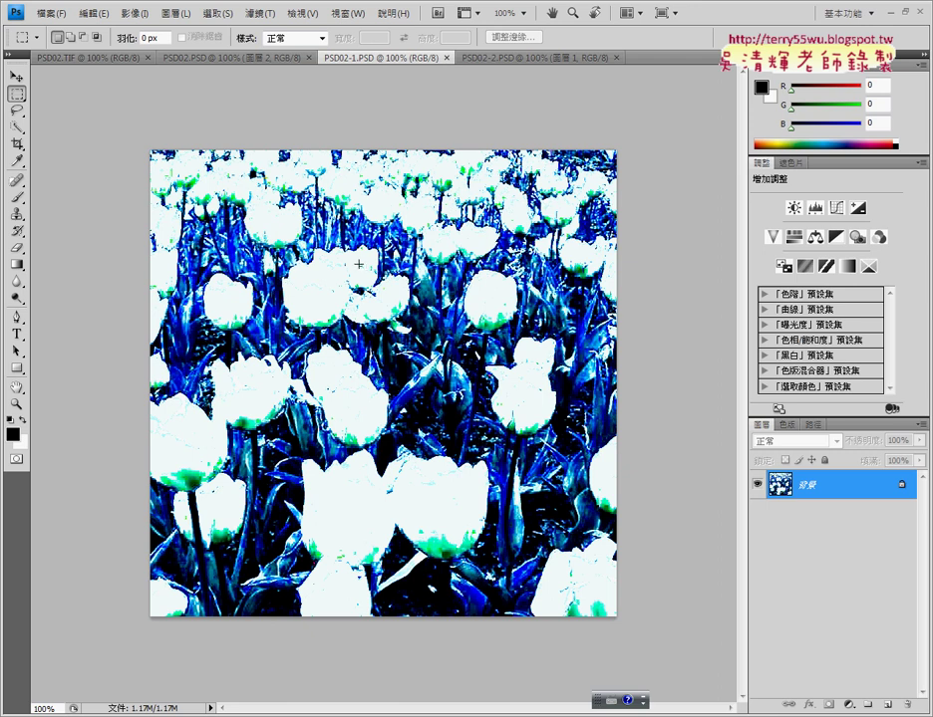
Step: Open the Filter menu to start preparing the calligraphy texture
click(263, 14)
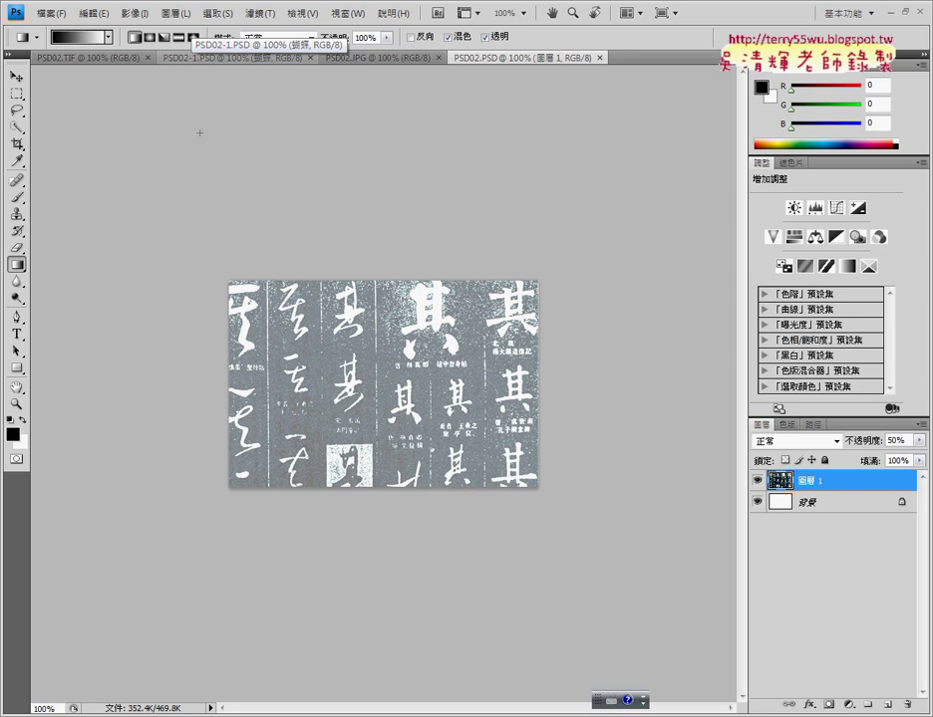
Step: Re-dock PSD02.TIF as the last tab and zoom the butterfly example to 200%
mouse_move(93, 61)
mouse_down()
mouse_move(515, 60)
mouse_move(587, 39)
mouse_move(499, 58)
mouse_up()
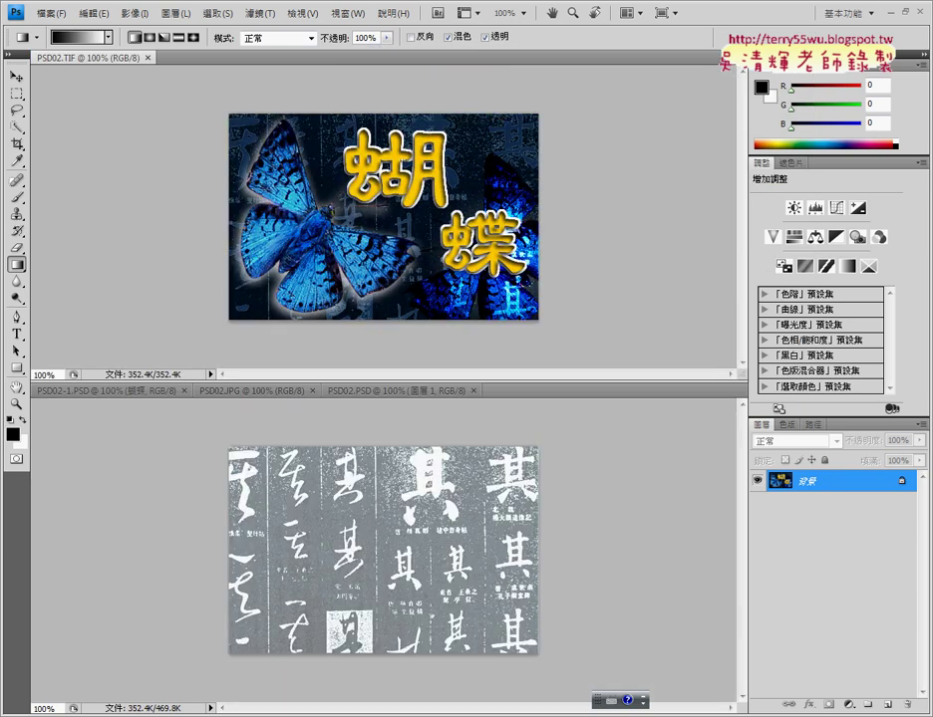
drag(81, 57, 262, 399)
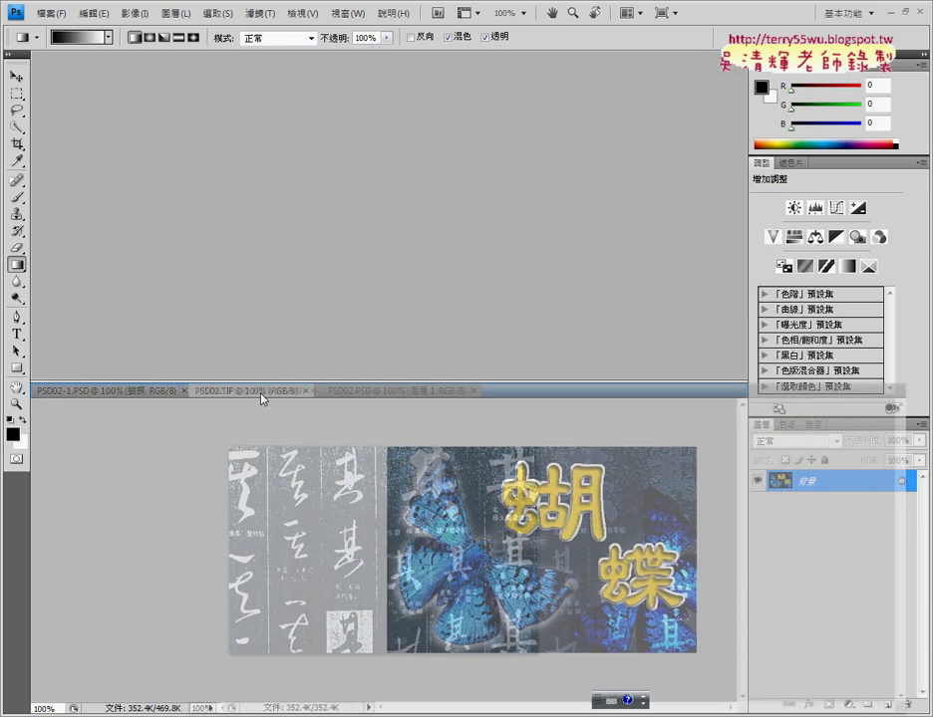
drag(262, 398, 446, 395)
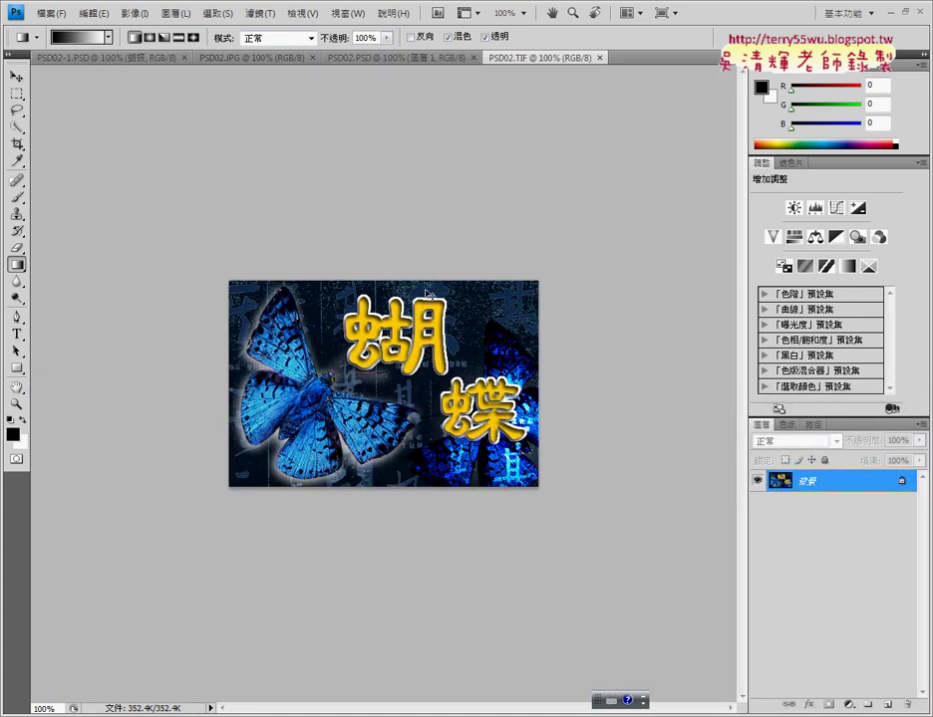
key(ctrl+plus)
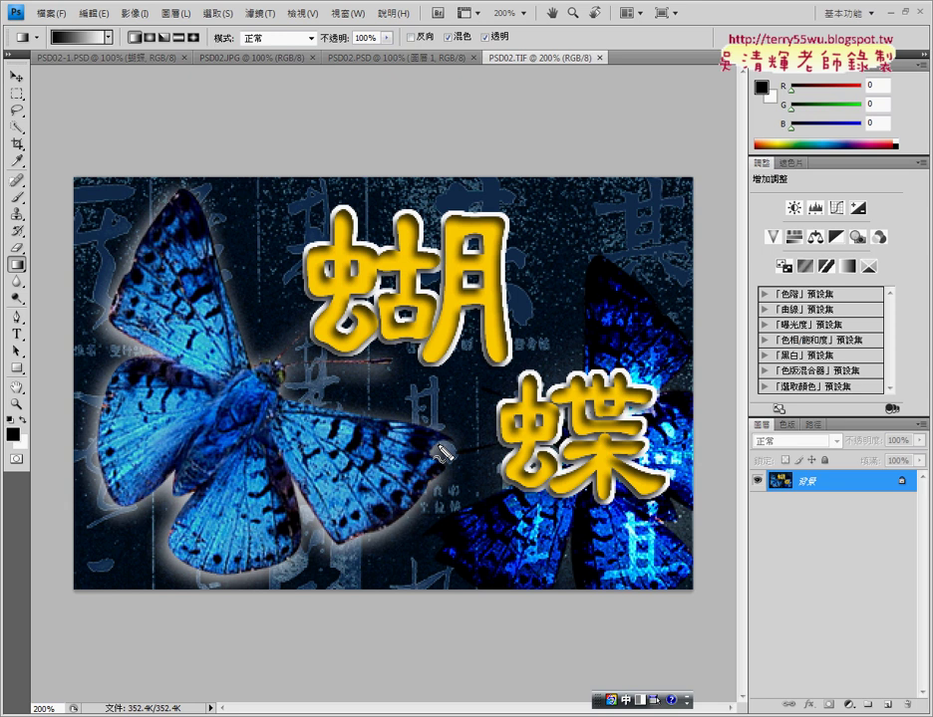
mouse_move(264, 570)
mouse_down()
mouse_move(348, 389)
mouse_move(251, 533)
mouse_up()
drag(518, 523, 558, 551)
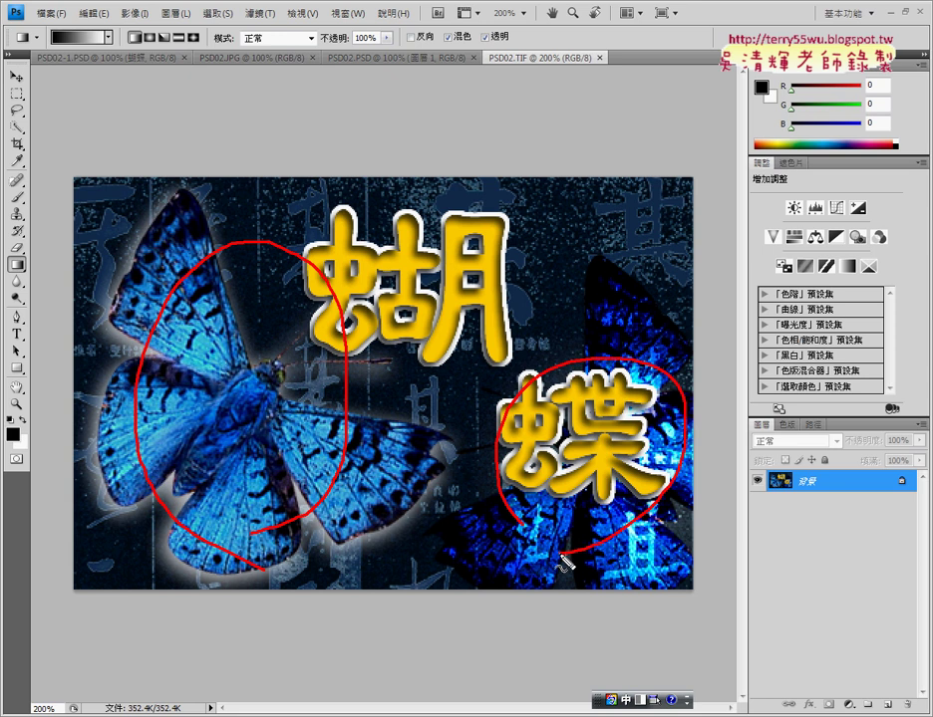
mouse_move(163, 189)
mouse_down()
mouse_move(269, 368)
mouse_move(407, 543)
mouse_move(164, 563)
mouse_up()
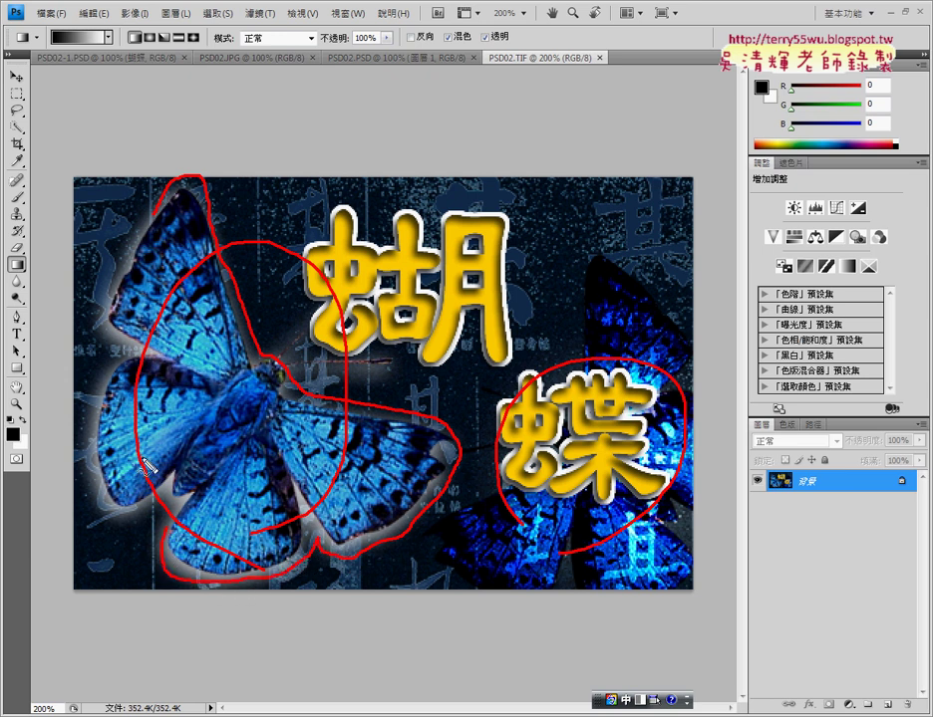
mouse_move(118, 527)
mouse_down()
mouse_move(175, 208)
mouse_move(227, 264)
mouse_up()
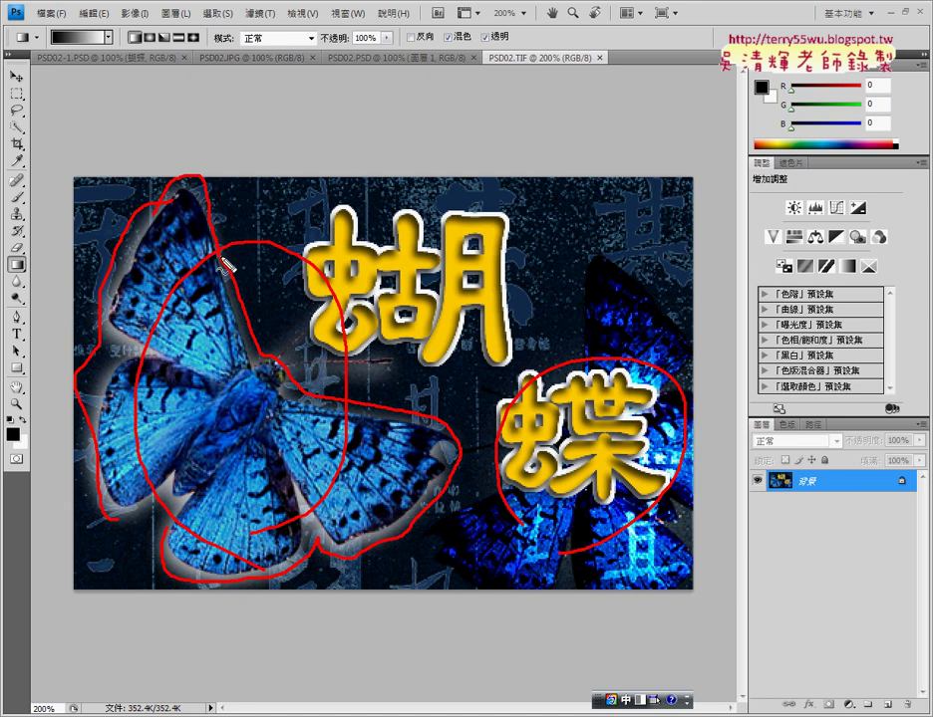
key(Escape)
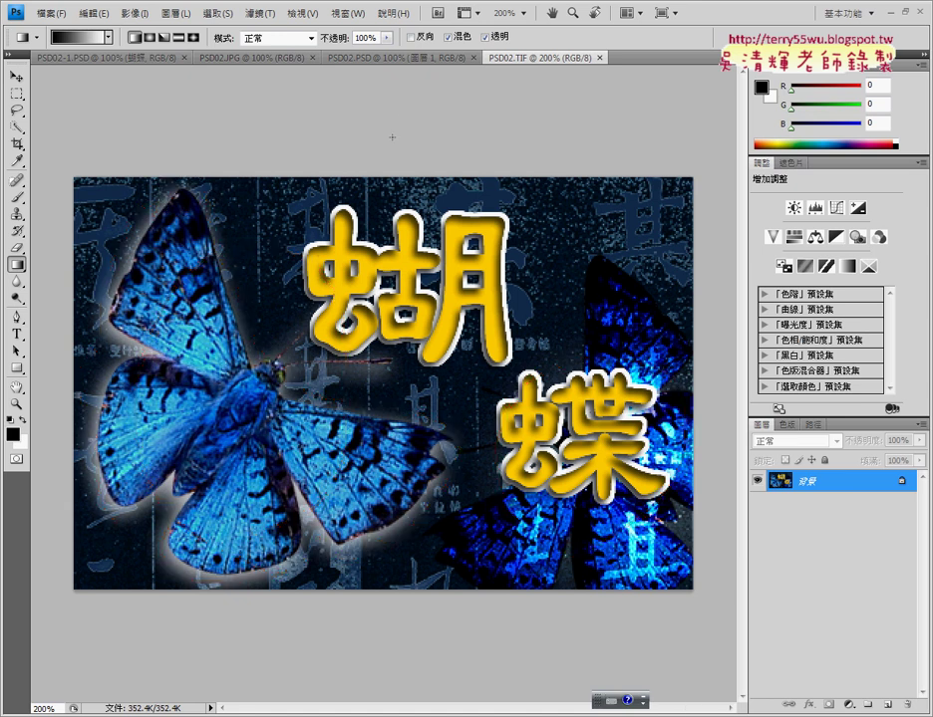
Step: Show the PSD02.JPG butterfly photo and enlarge it to 200%
click(415, 60)
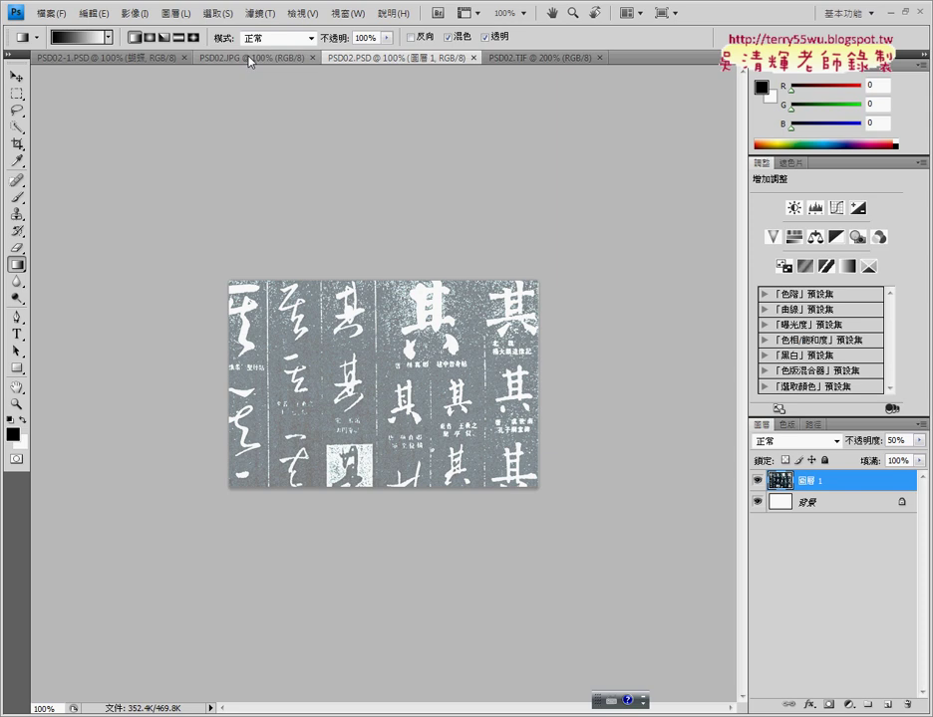
click(248, 60)
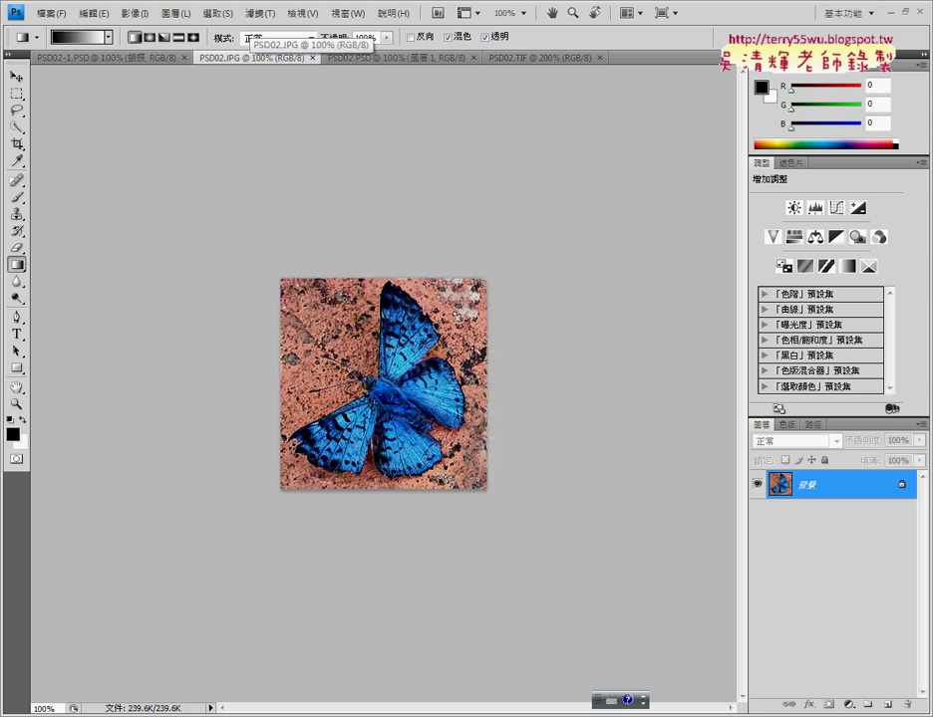
key(ctrl+plus)
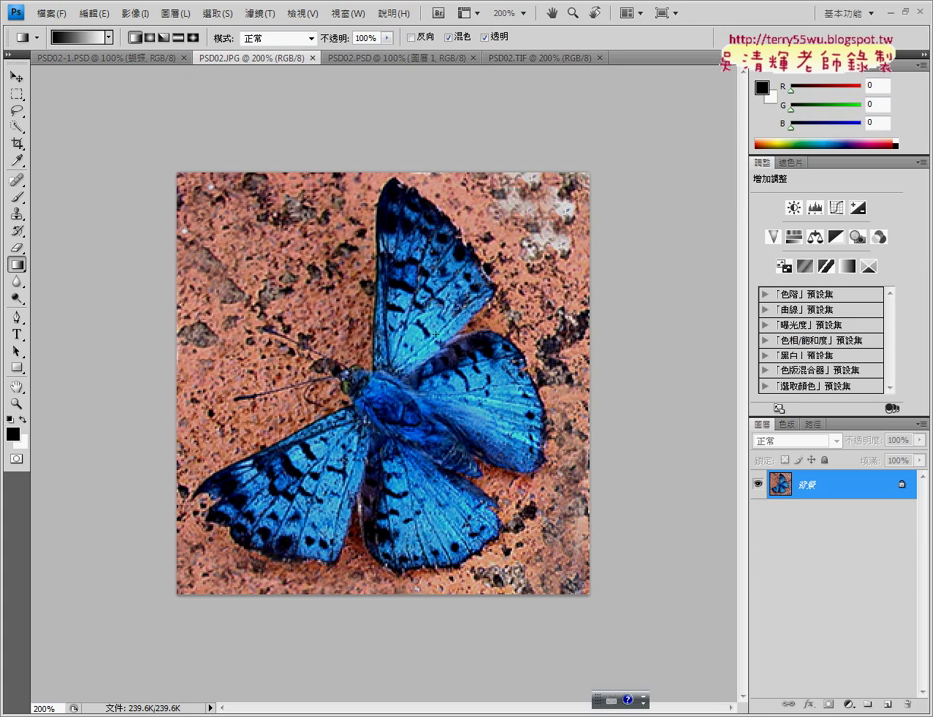
Step: Cycle through PSD02-1.PSD, PSD02.PSD and PSD02.TIF, check the instructions PDF, then return to Photoshop
click(136, 63)
click(441, 63)
click(556, 58)
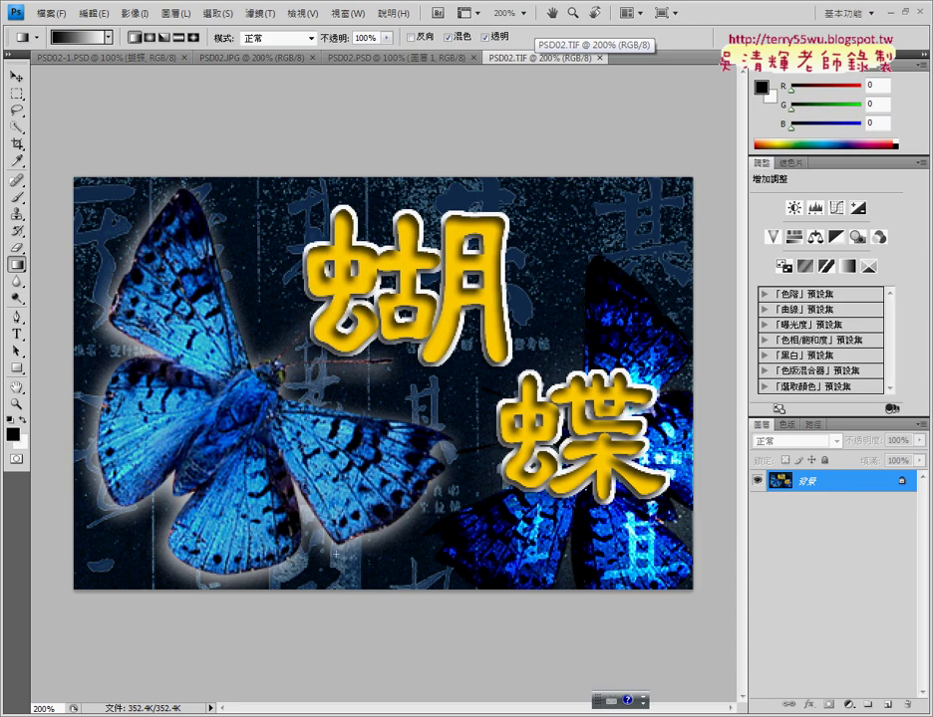
key(alt+Tab)
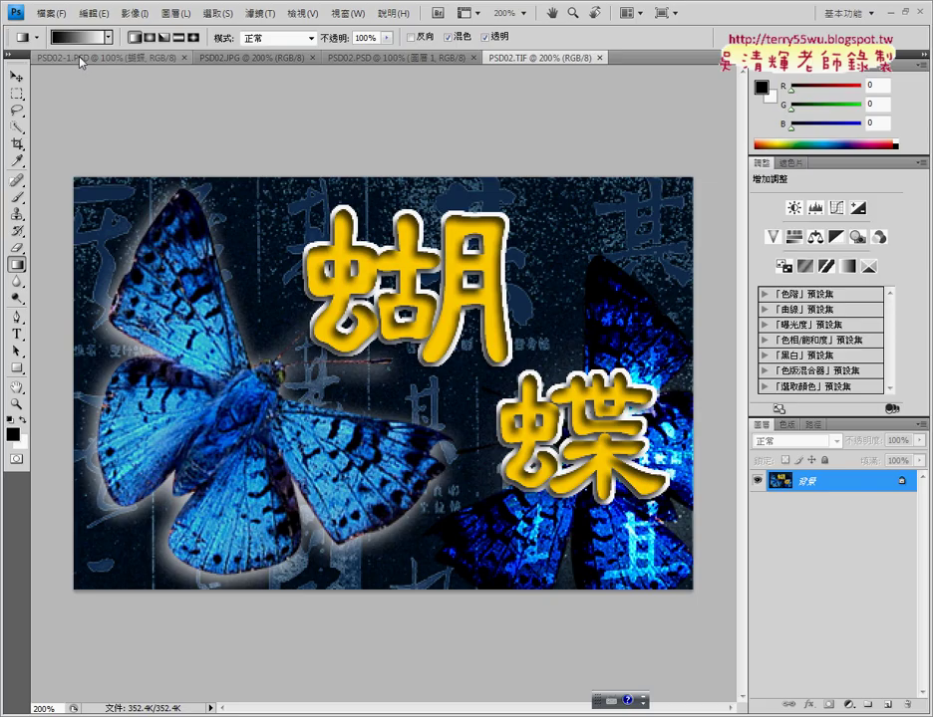
click(40, 13)
Step: Create a white 425×283 px, 72 ppi document named 206 at 200%, then return to the PDF
click(62, 31)
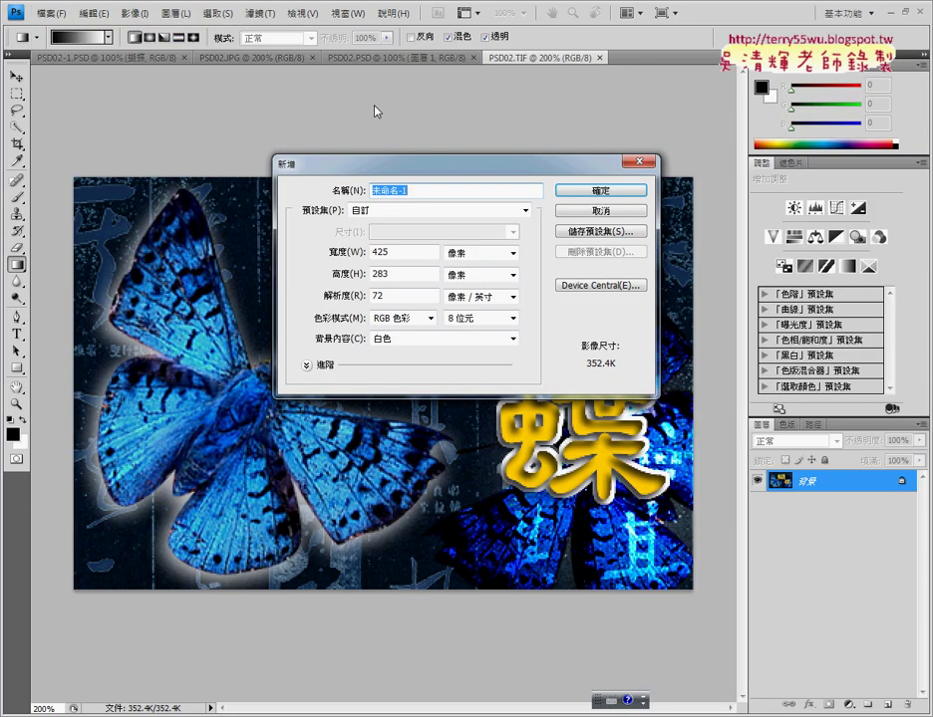
text(206)
double_click(405, 256)
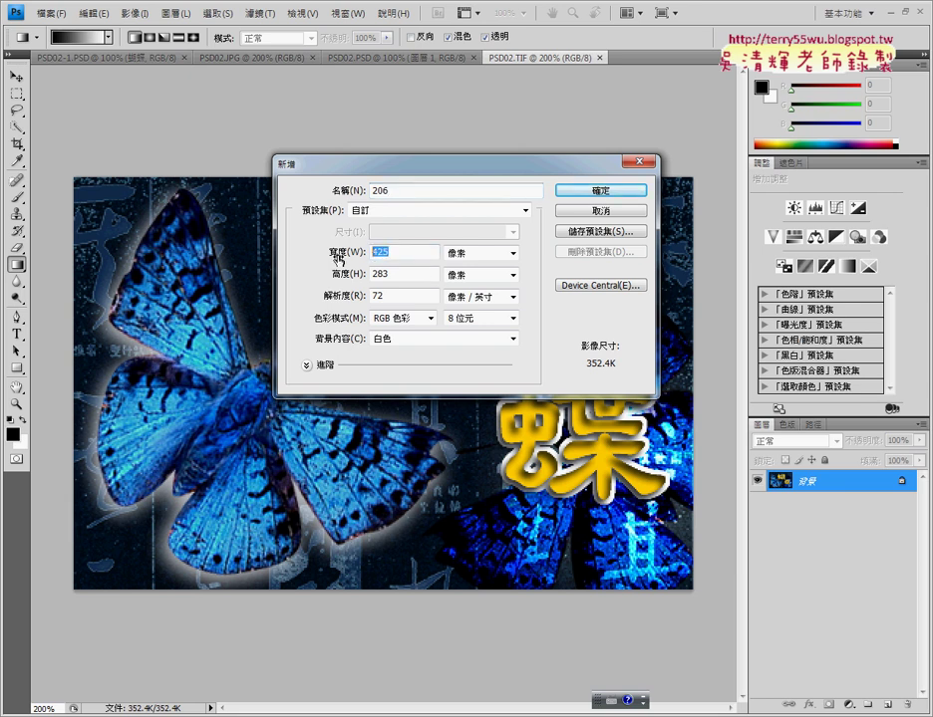
double_click(397, 275)
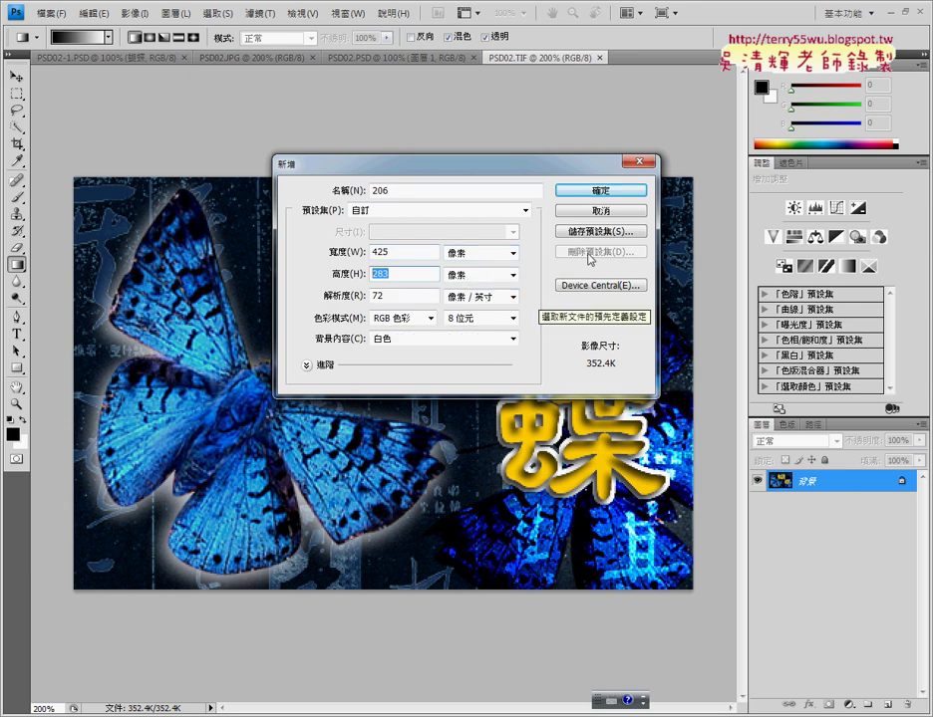
click(590, 197)
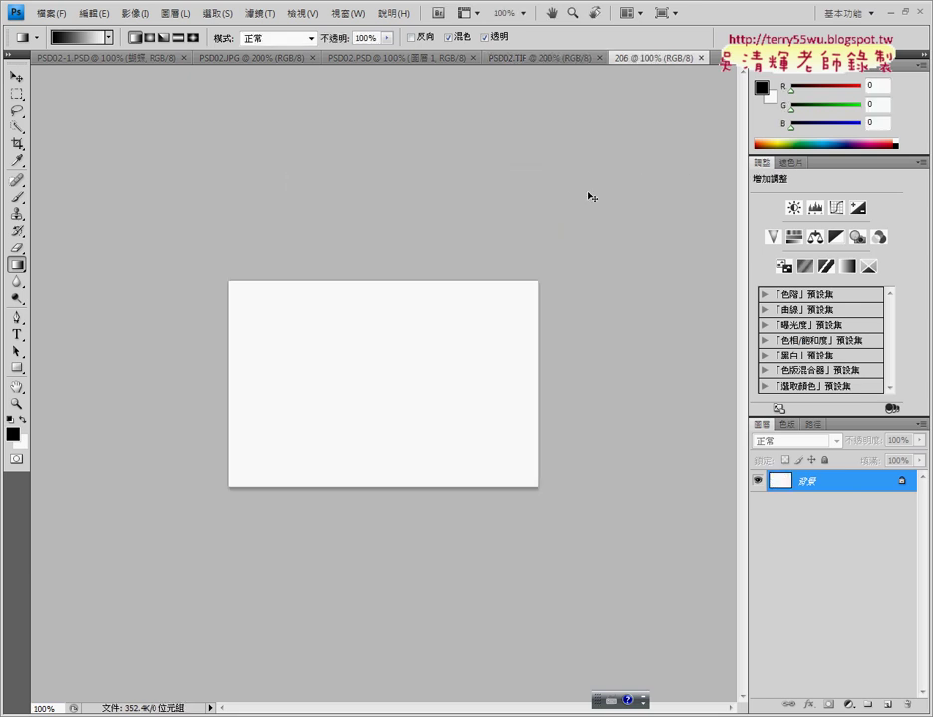
key(ctrl+plus)
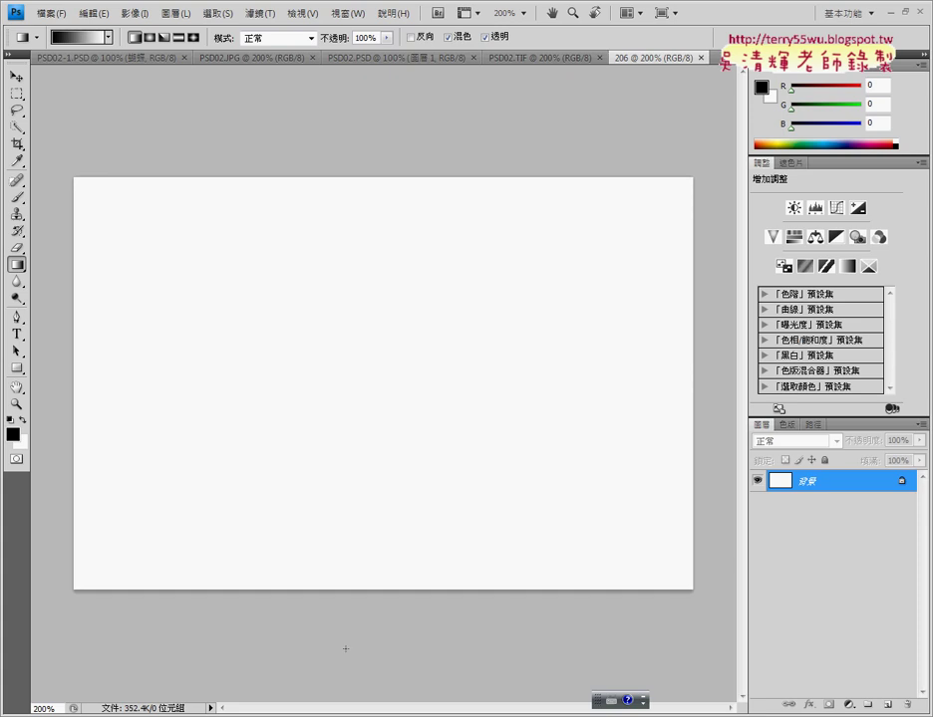
key(alt+Tab)
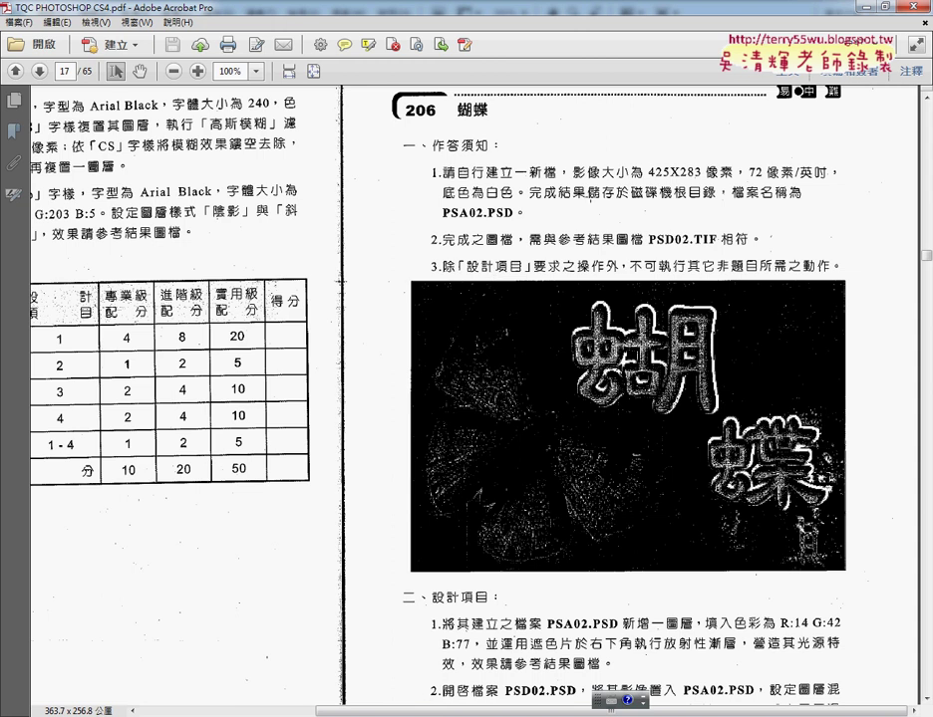
scroll(589, 214, down, 1)
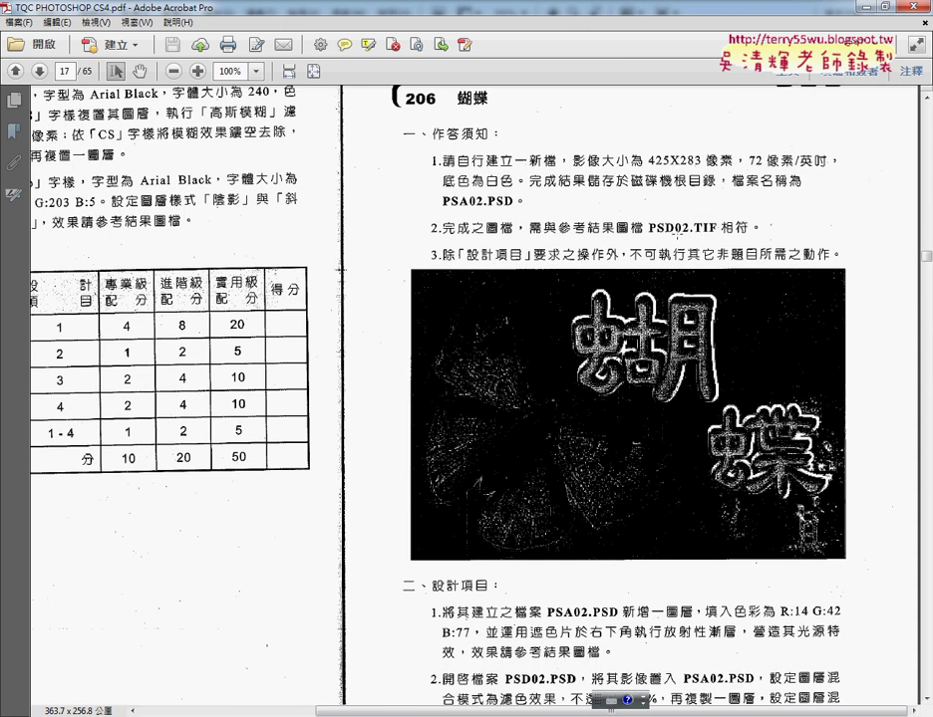
scroll(627, 398, down, 3)
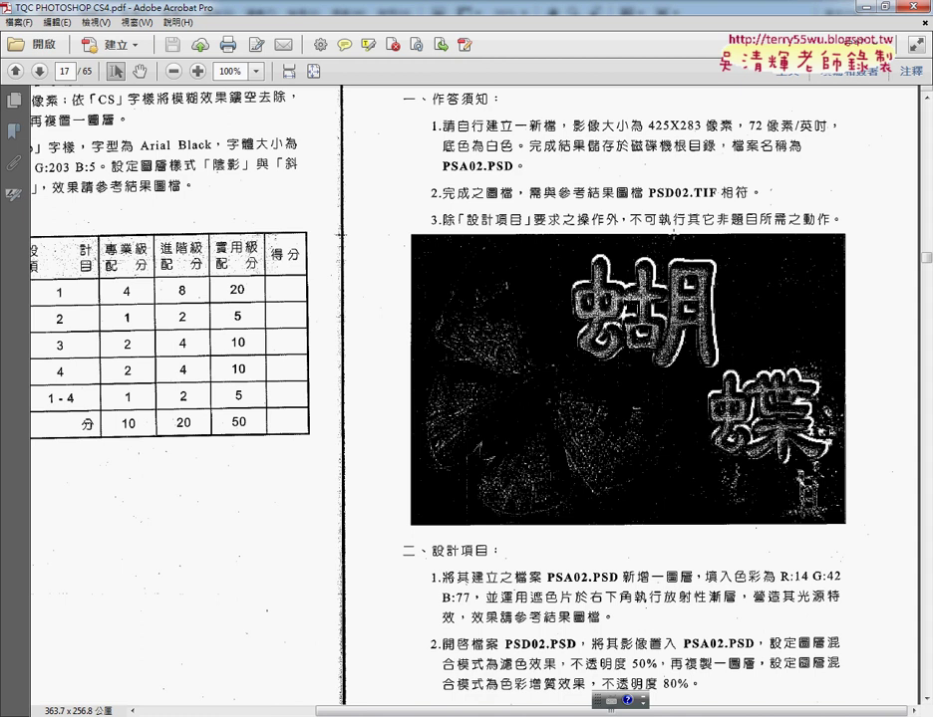
scroll(468, 398, down, 5)
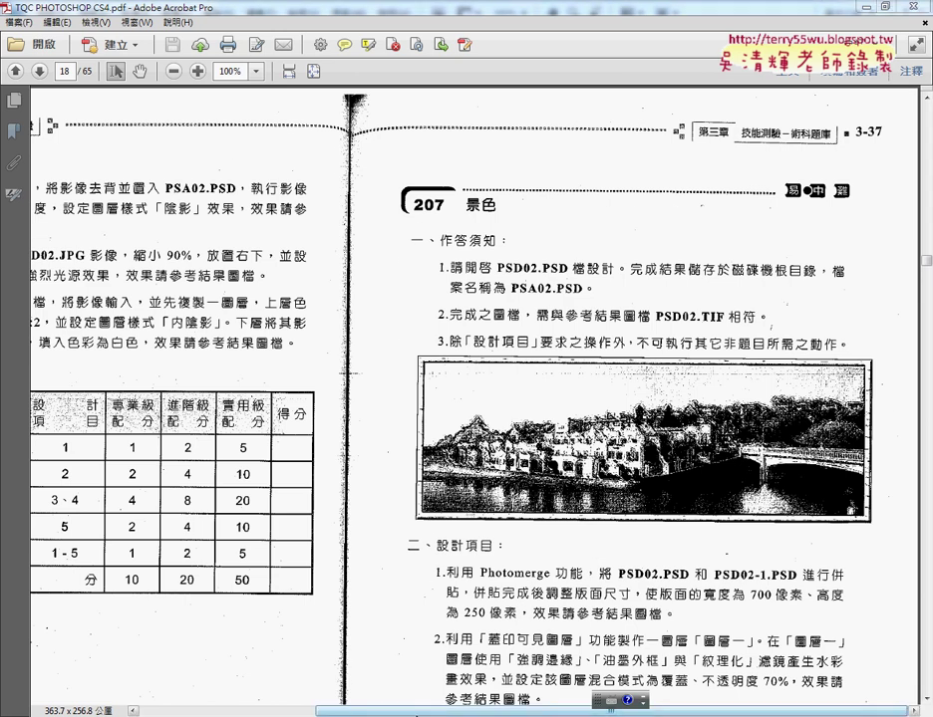
scroll(261, 697, left, 5)
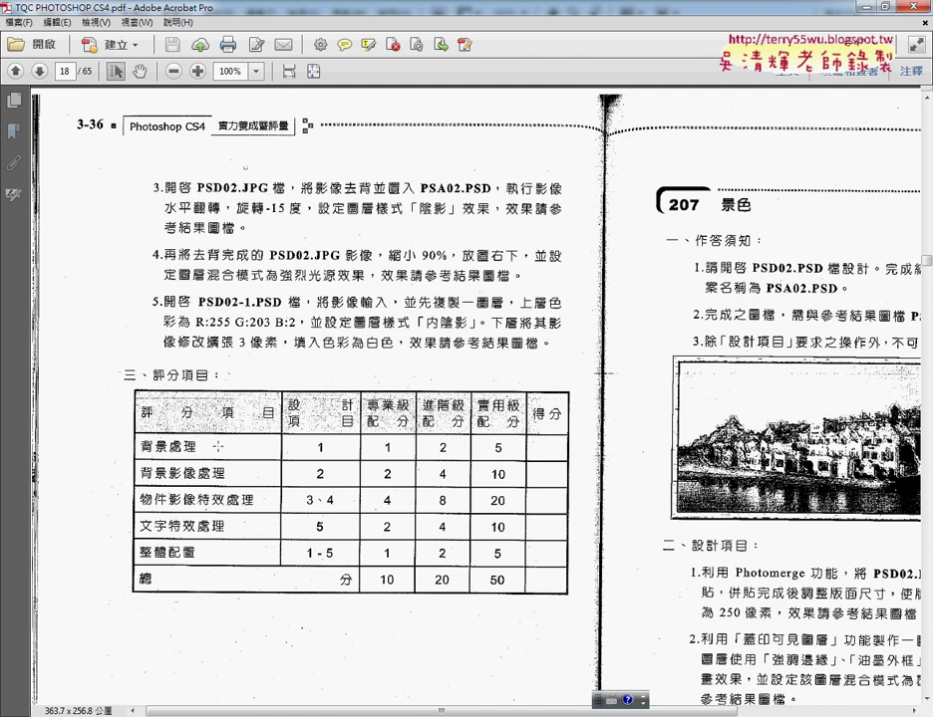
scroll(199, 249, up, 3)
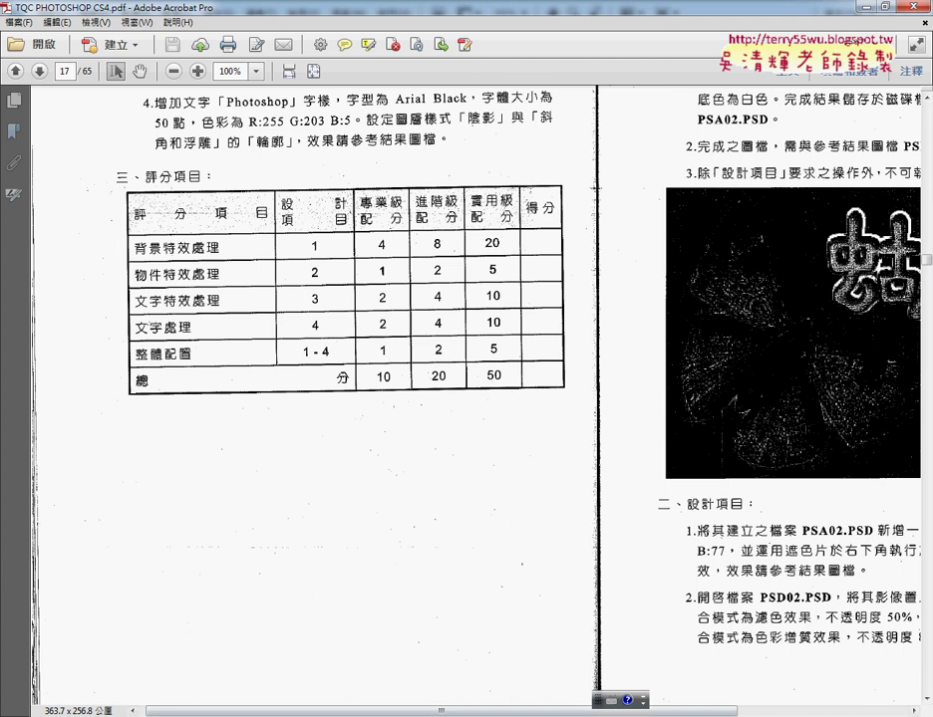
scroll(381, 568, right, 5)
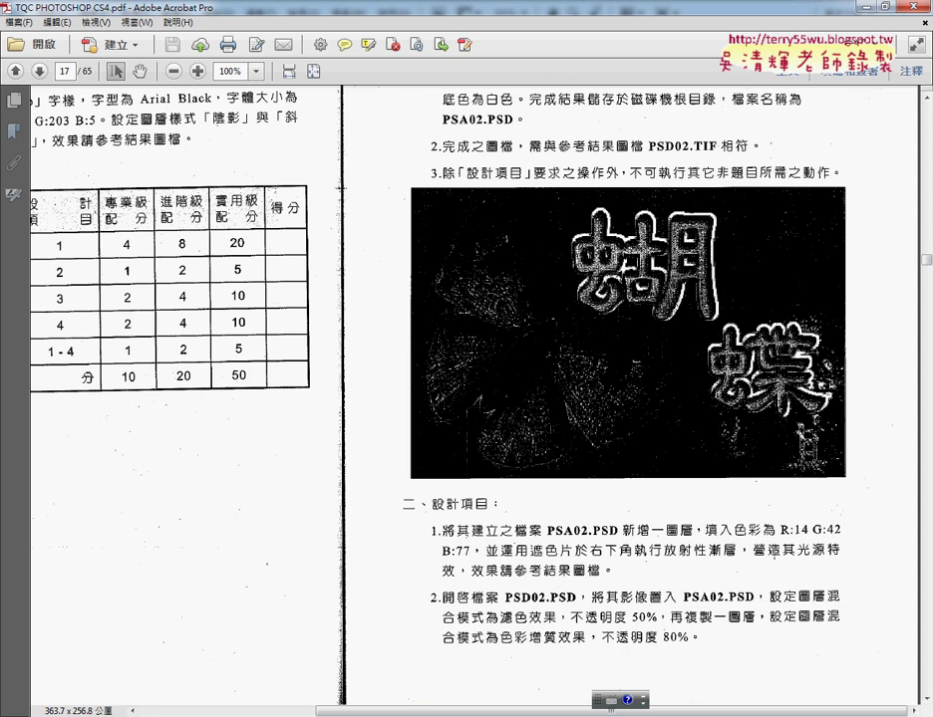
Step: Add a layer mask to Layer 1 and make its image thumbnail the editing target
key(alt+Tab)
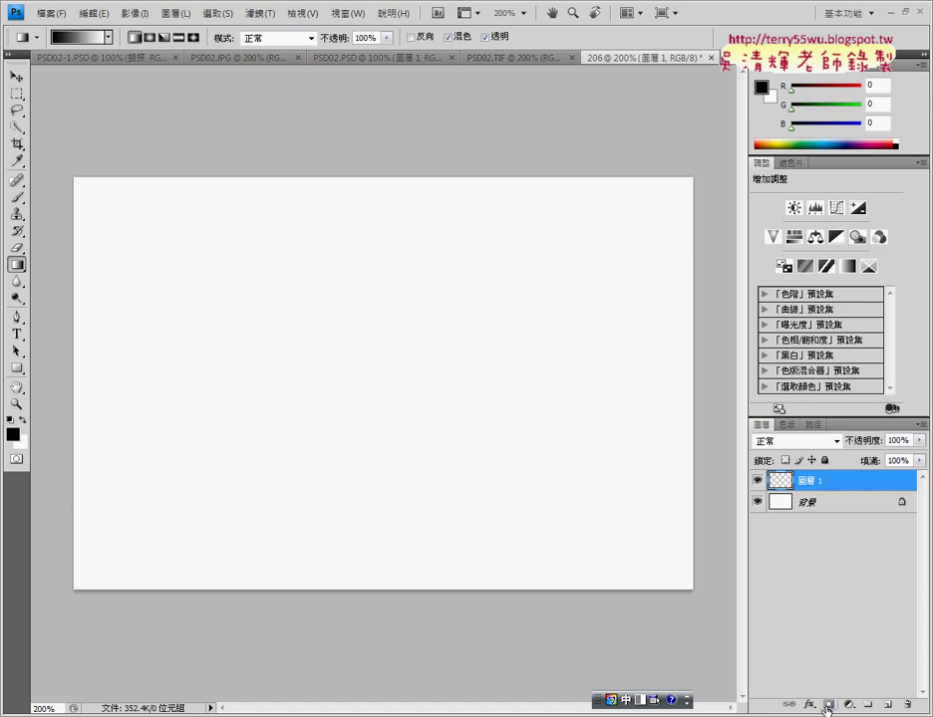
click(826, 706)
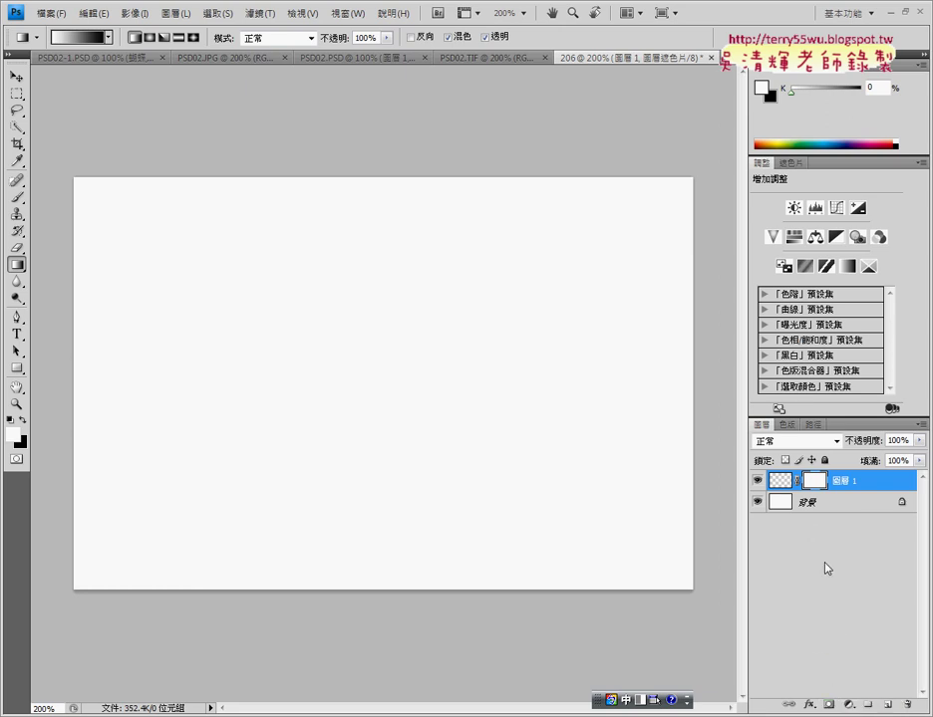
click(781, 485)
click(781, 485)
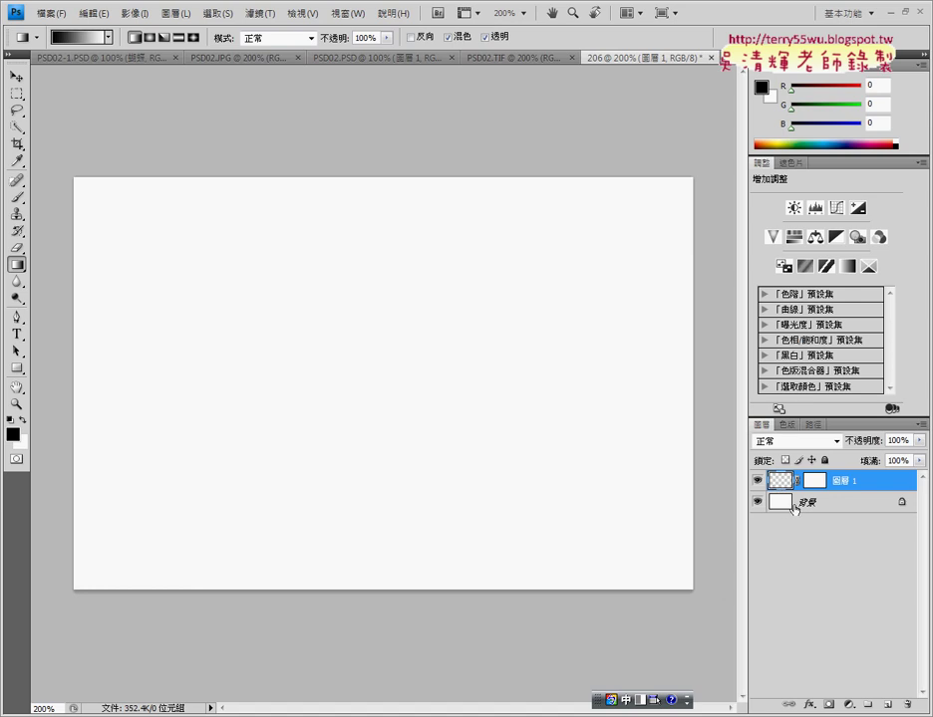
Step: Drag a radial gradient on Layer 1 from the top-left to the bottom-right corner
click(780, 506)
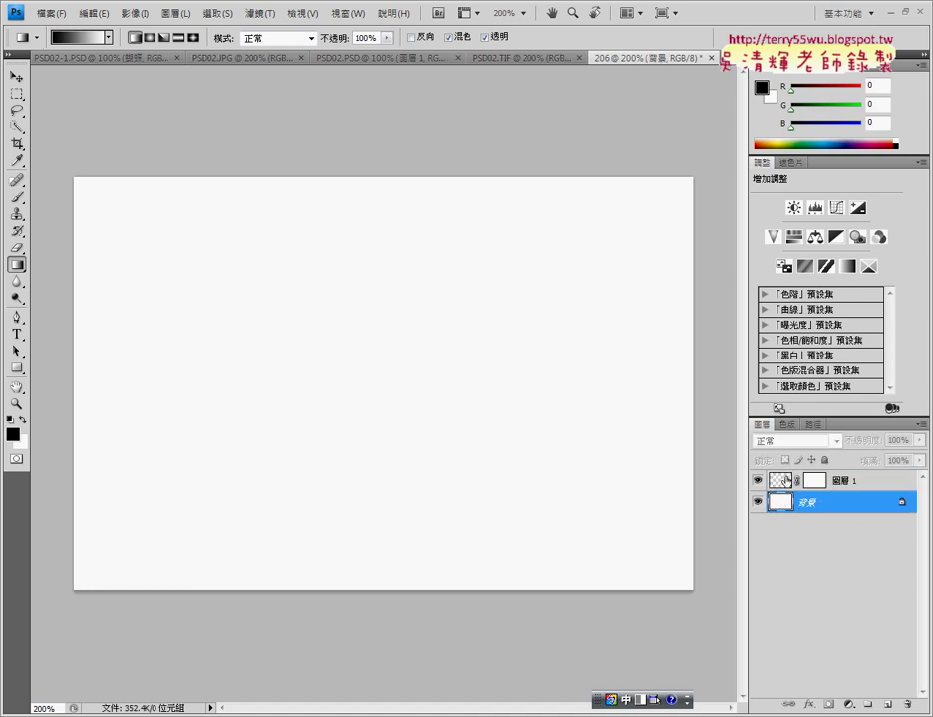
click(777, 480)
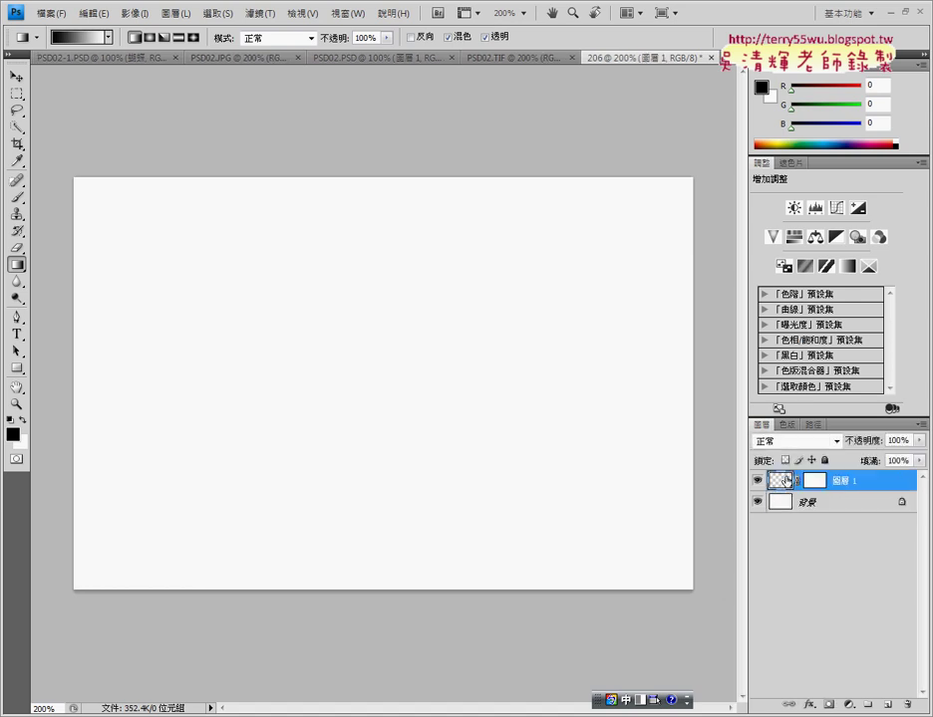
click(19, 266)
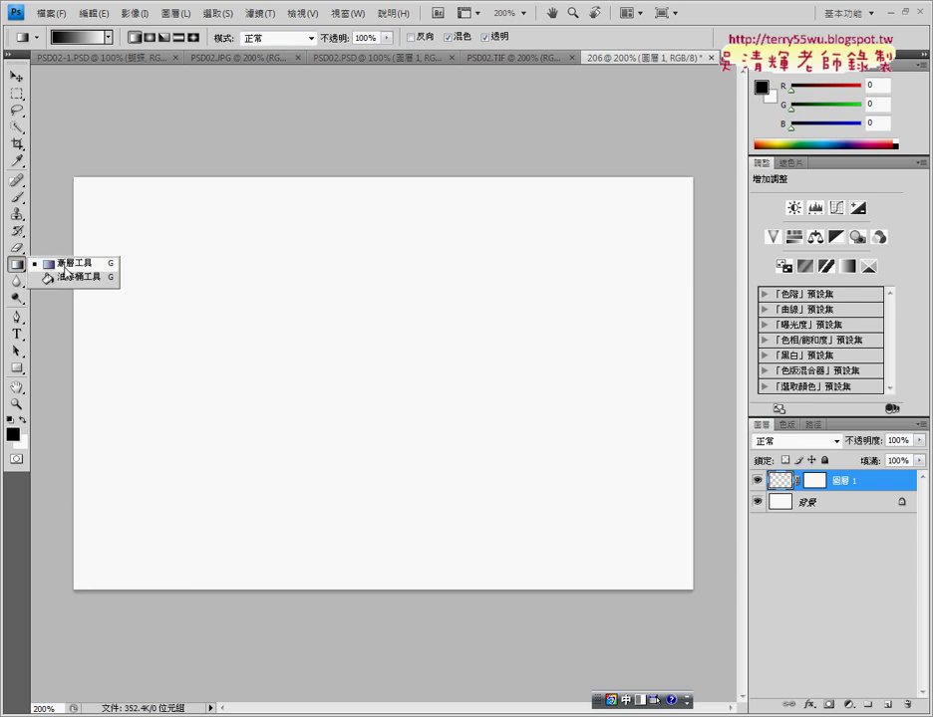
click(62, 263)
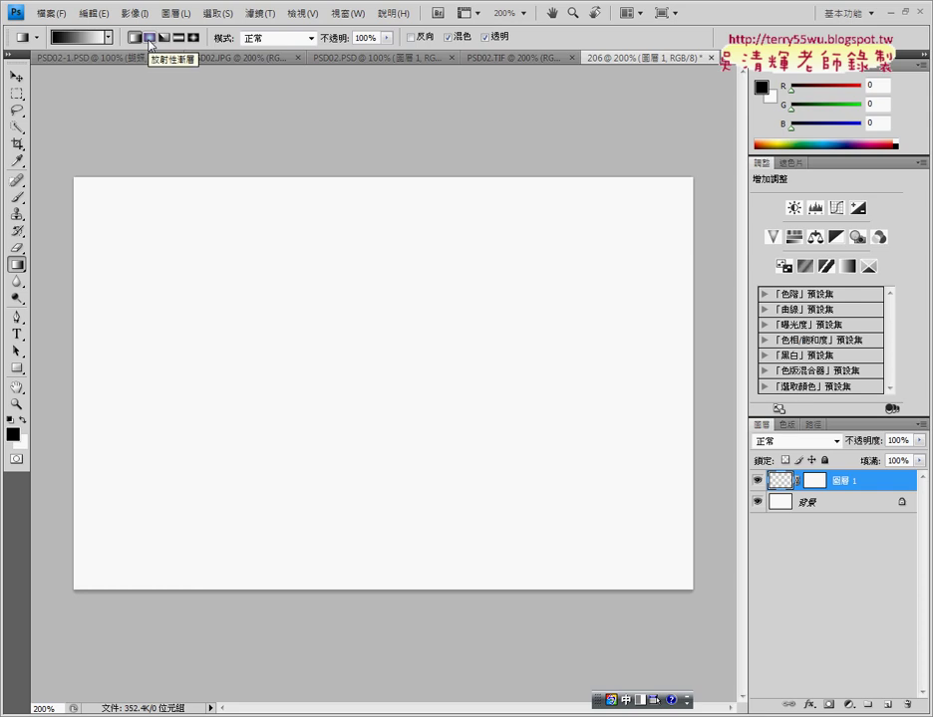
click(149, 40)
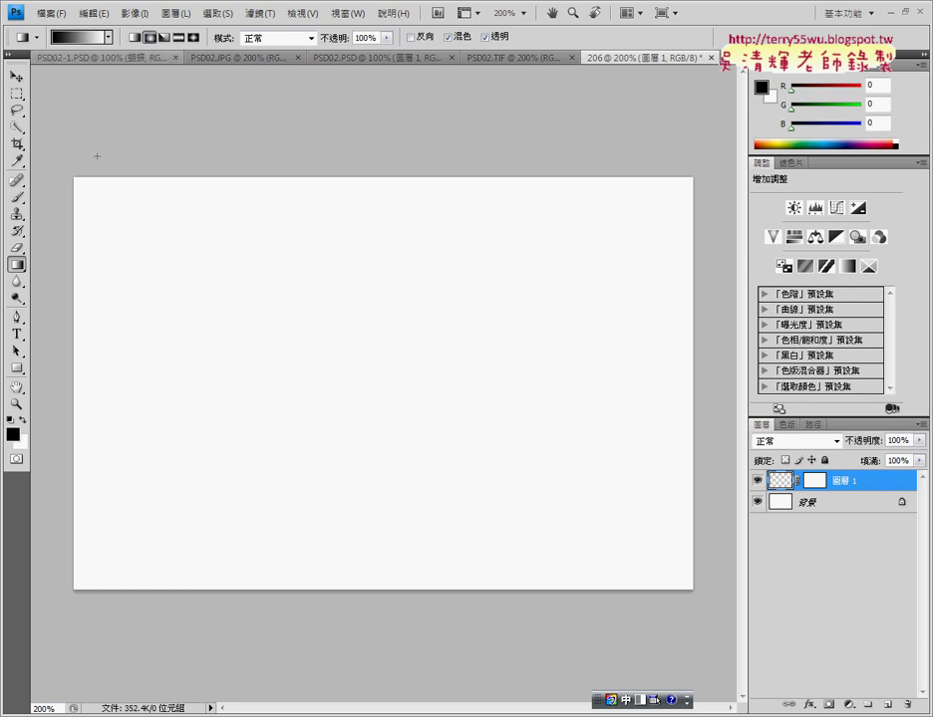
drag(75, 178, 691, 589)
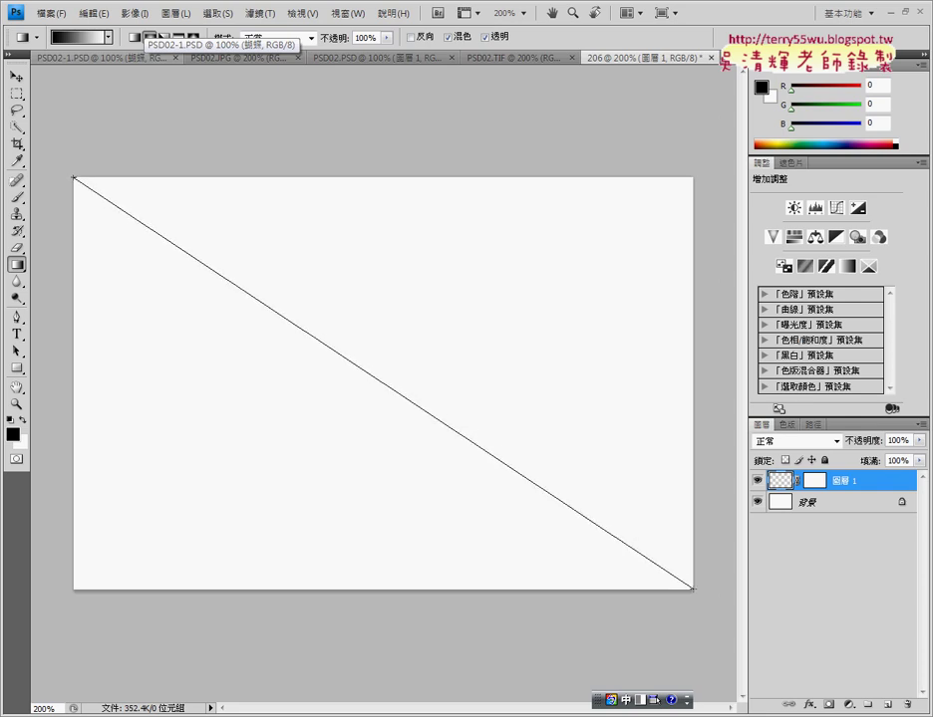
drag(692, 589, 691, 589)
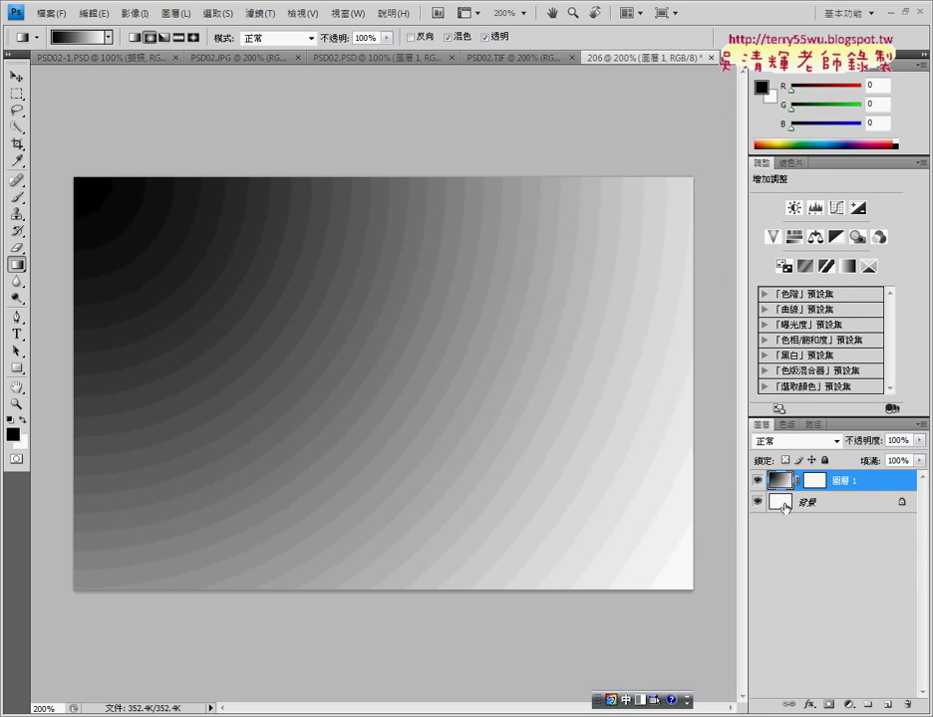
click(783, 505)
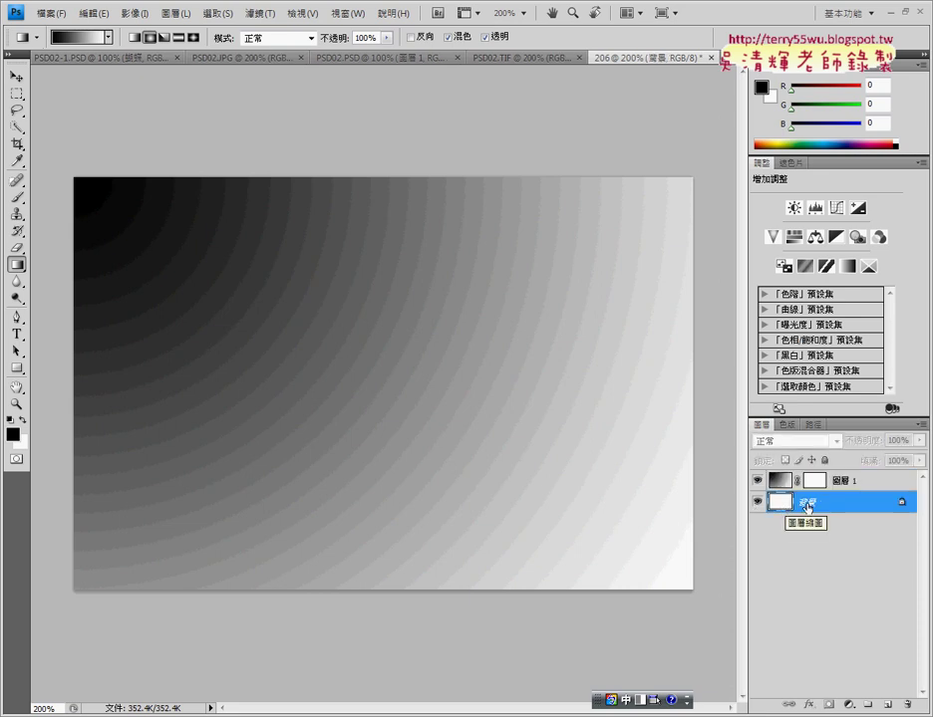
Step: Fill the Background with Black via Edit > Fill, toggling Layer 1's visibility to check
click(99, 14)
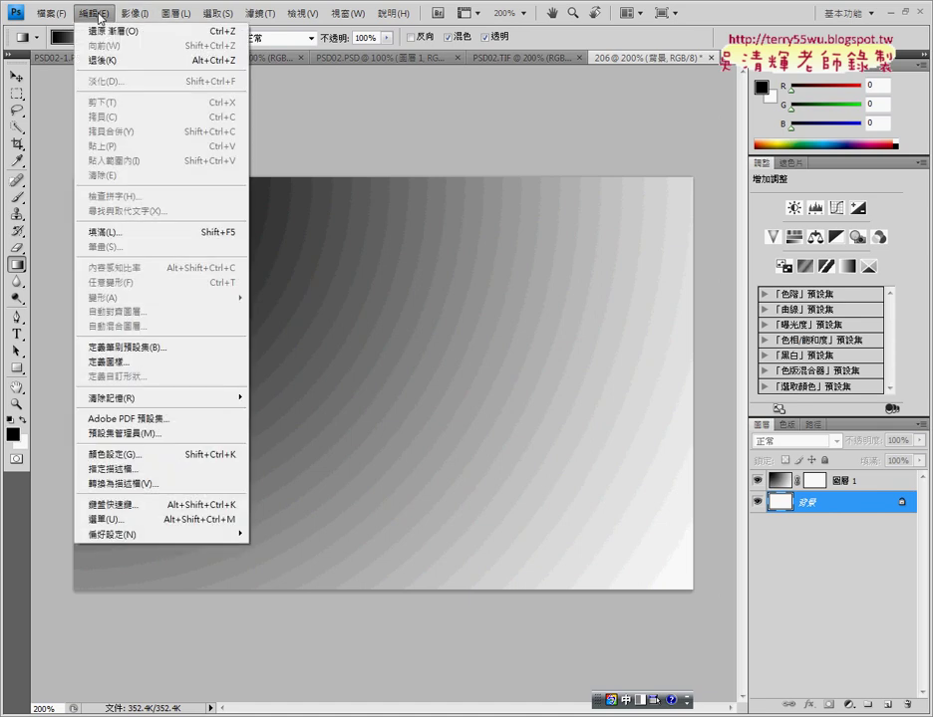
click(116, 237)
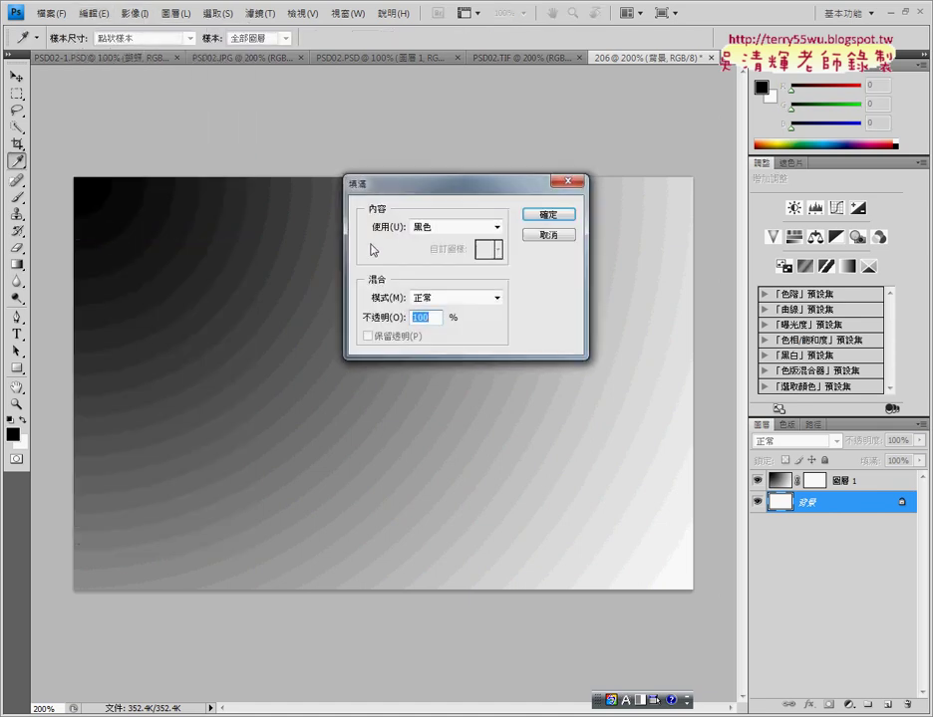
click(541, 214)
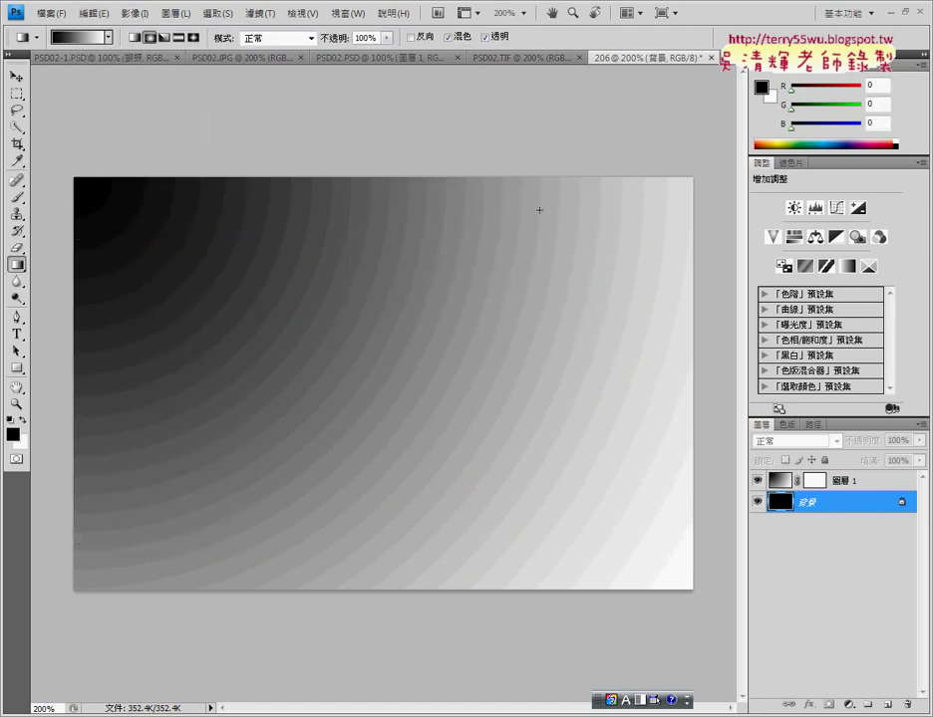
click(759, 482)
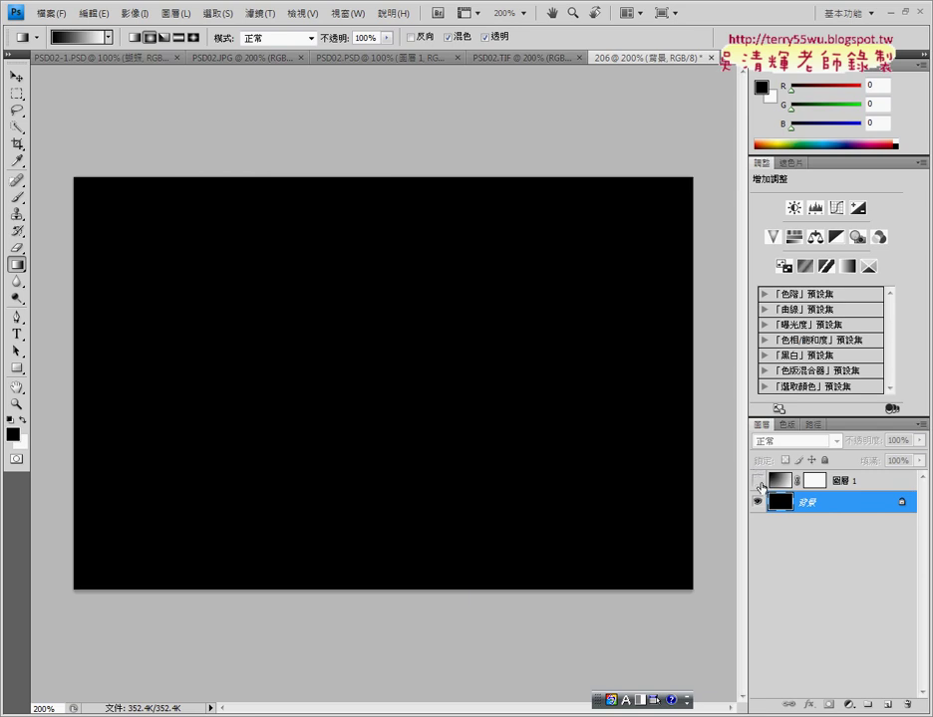
click(758, 483)
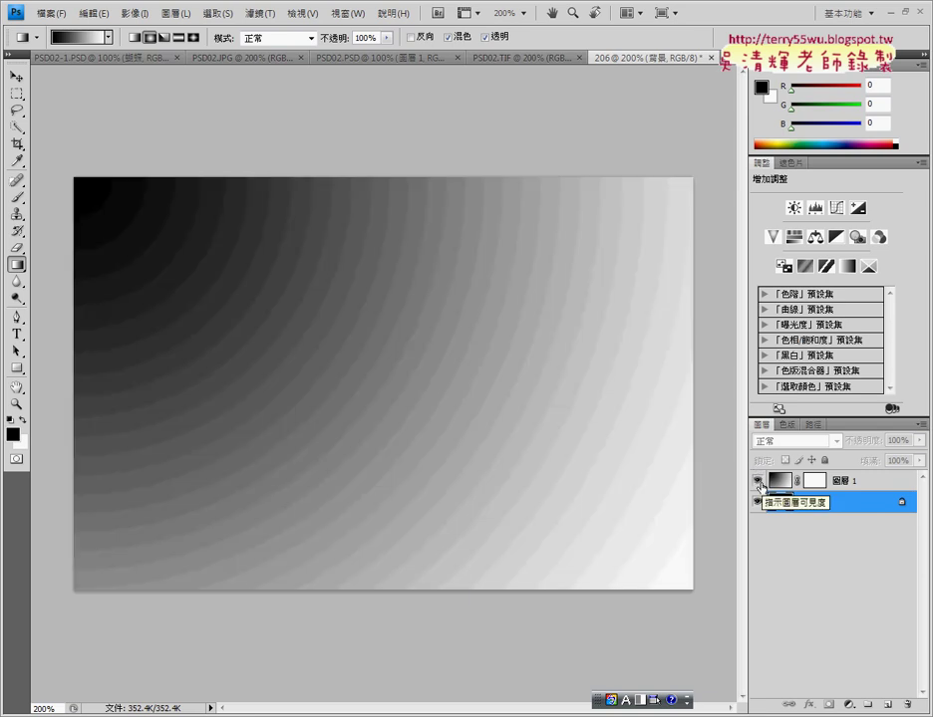
click(758, 483)
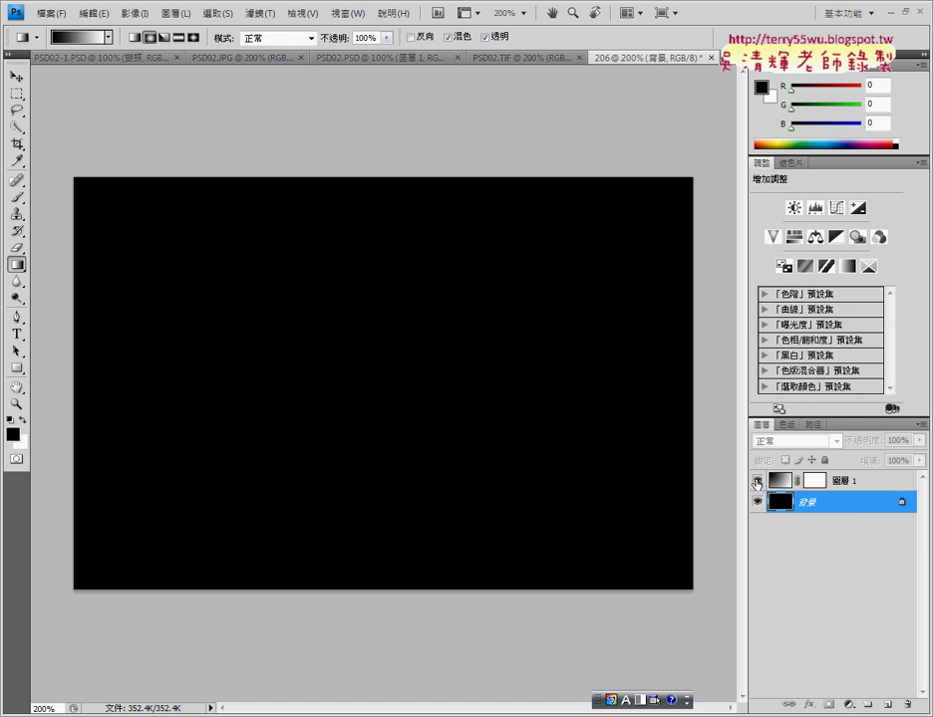
click(756, 483)
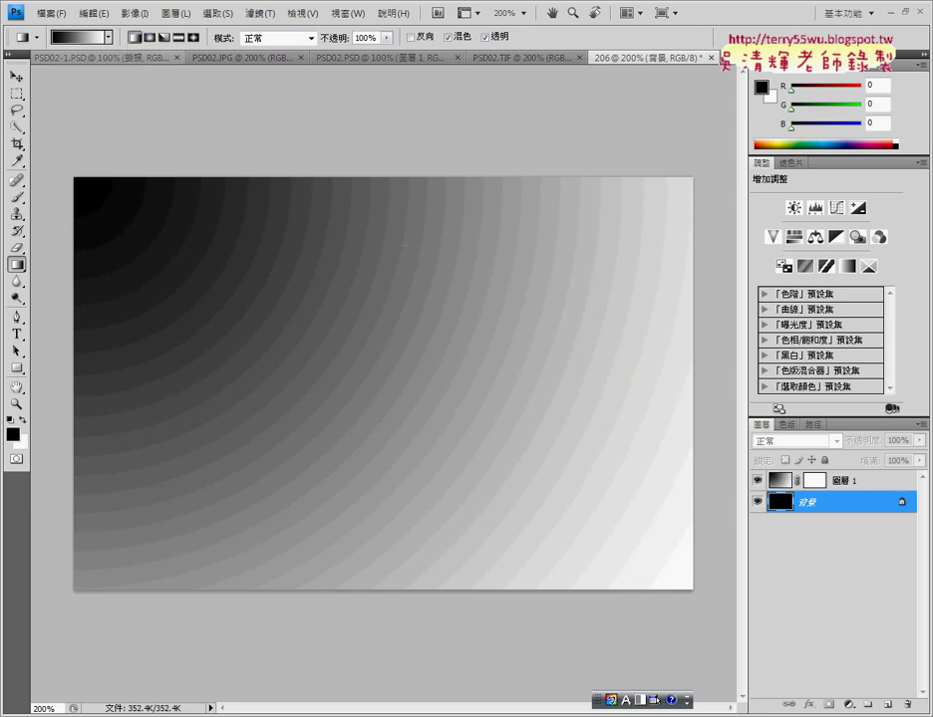
Step: Undo the stray gradient and fill Layer 1 with a white-to-black linear gradient, left to right
drag(673, 337, 254, 322)
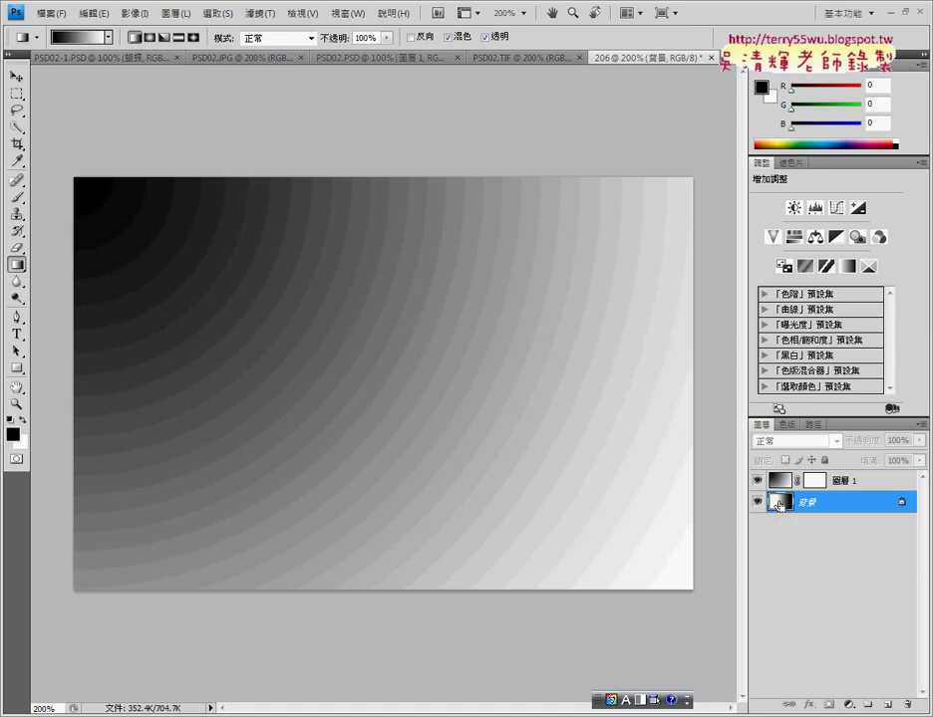
key(ctrl+z)
click(825, 484)
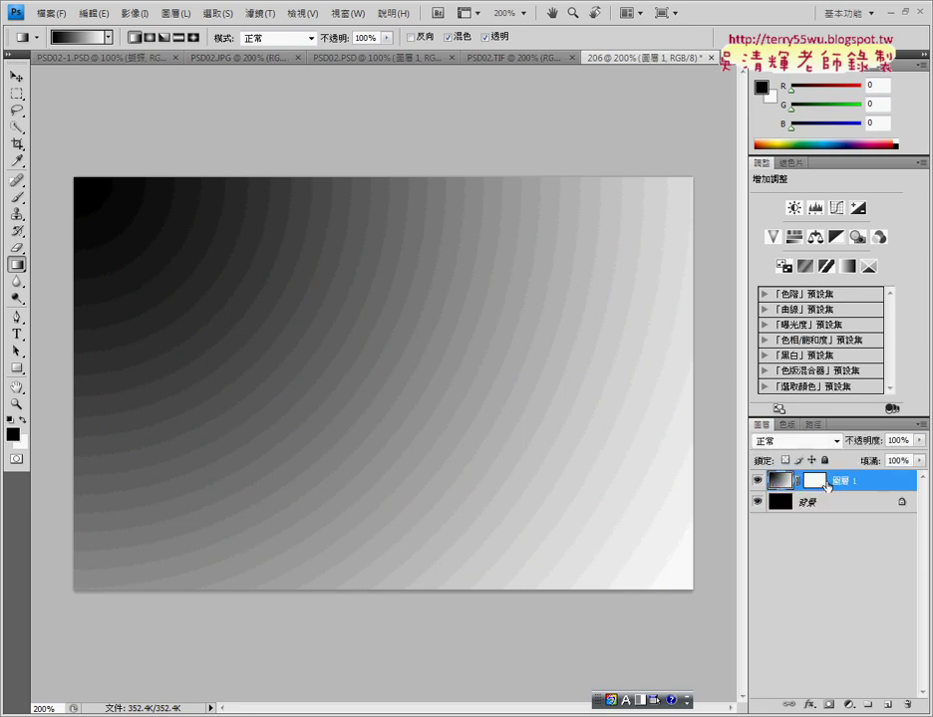
drag(635, 383, 253, 376)
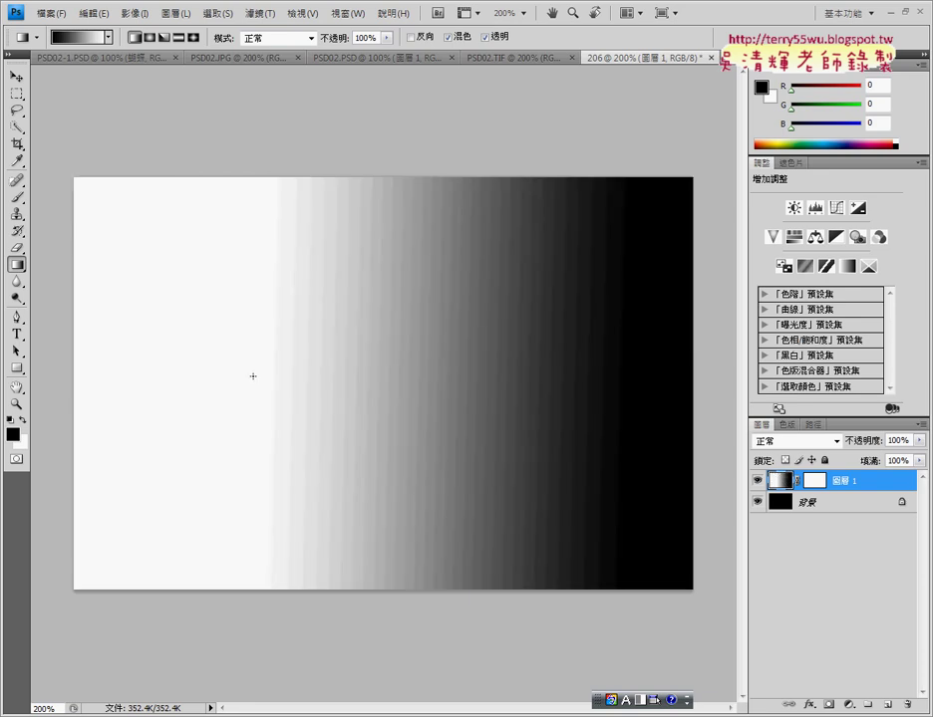
Step: Toggle the Background and gradient layers' visibility to check the result
click(757, 504)
click(757, 504)
click(758, 481)
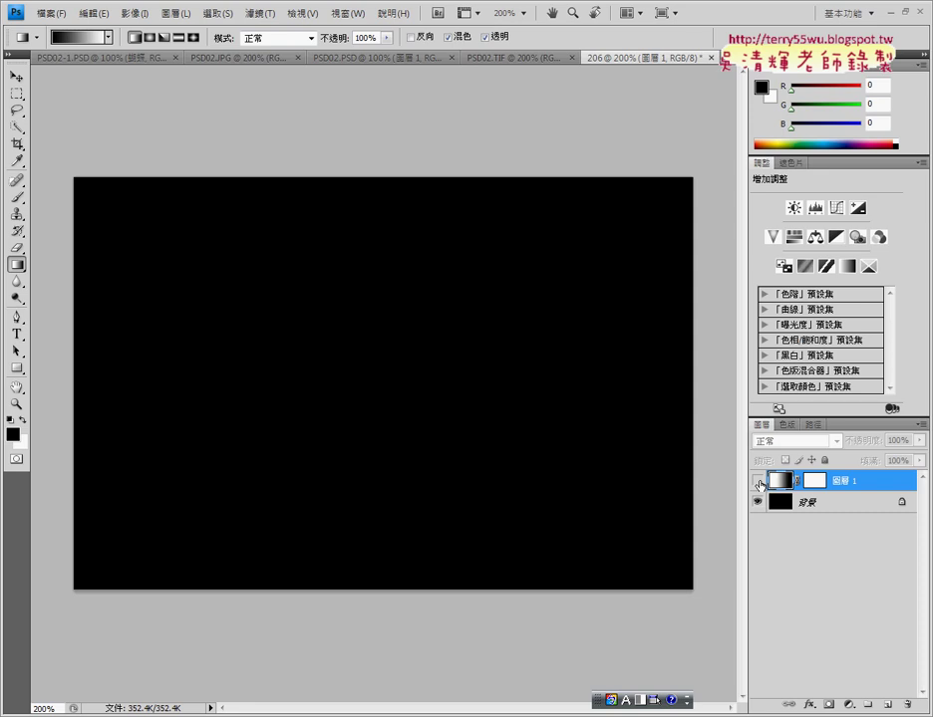
click(758, 481)
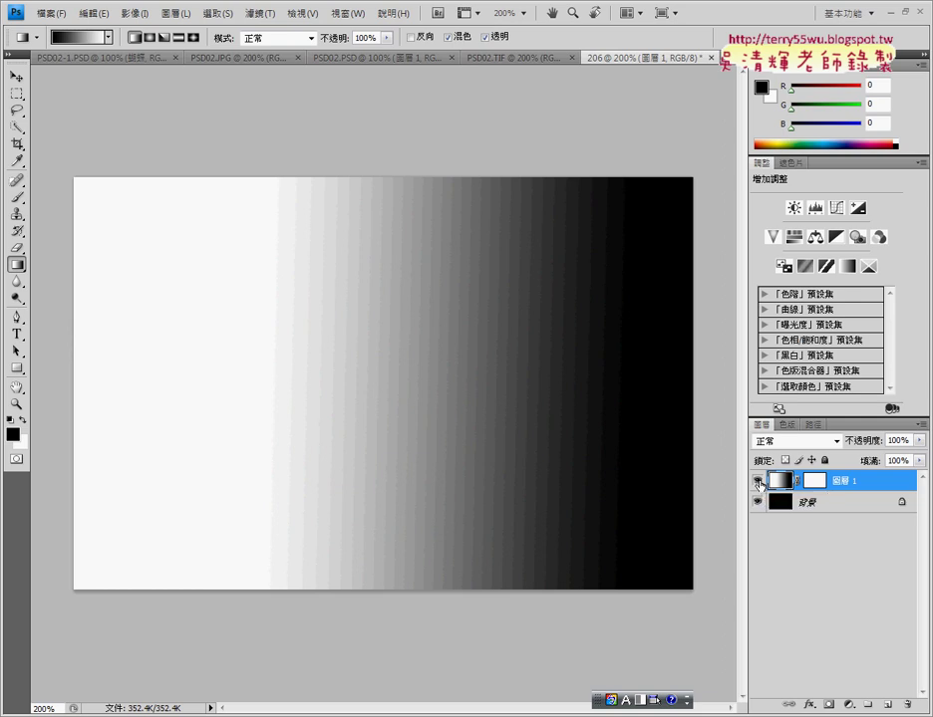
Step: After checking the PDF, drag a radial gradient on Layer 1 from top-left to bottom-right
key(alt+Tab)
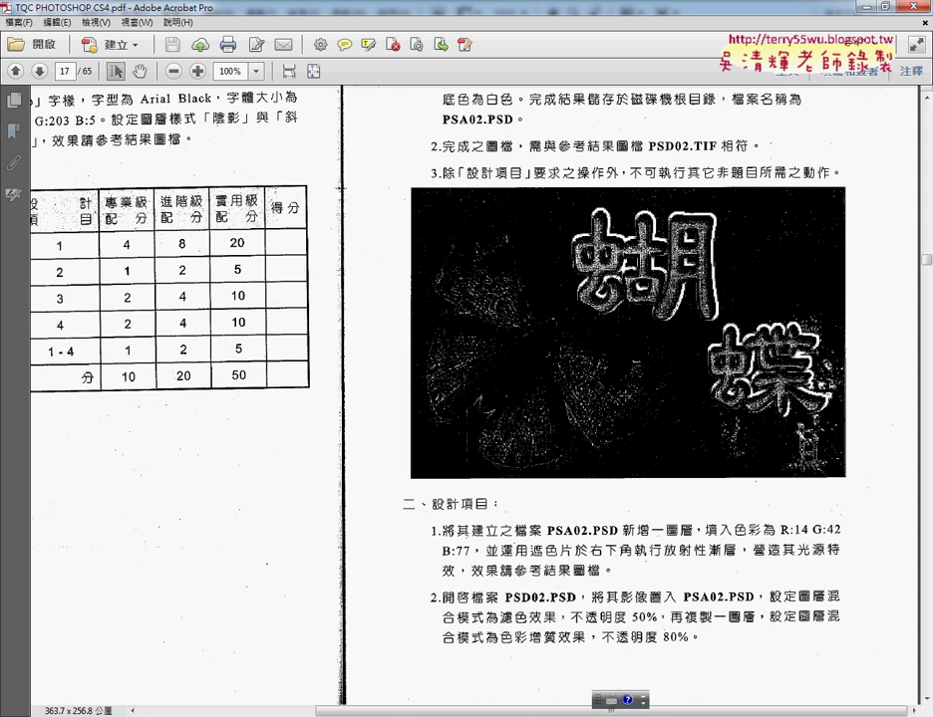
key(alt+Tab)
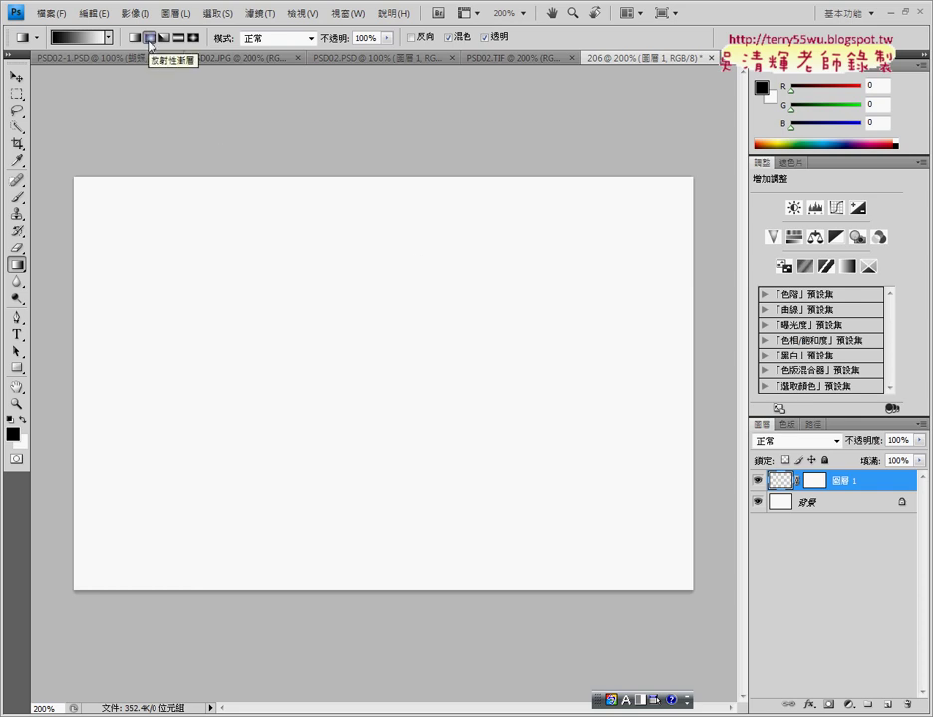
mouse_move(74, 180)
mouse_down()
mouse_move(520, 505)
mouse_move(692, 588)
mouse_up()
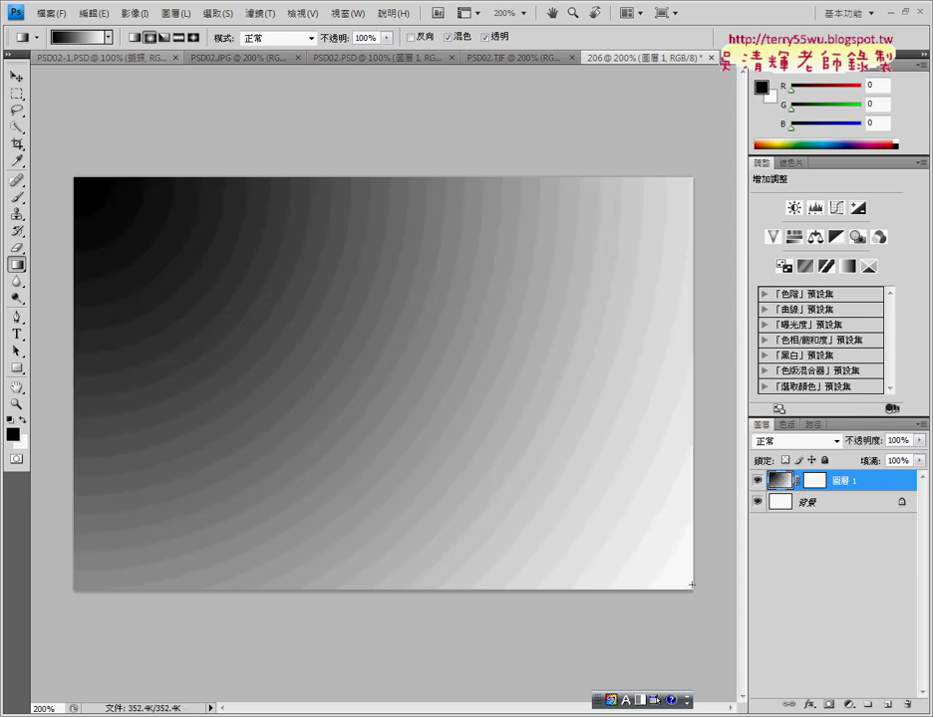
click(785, 503)
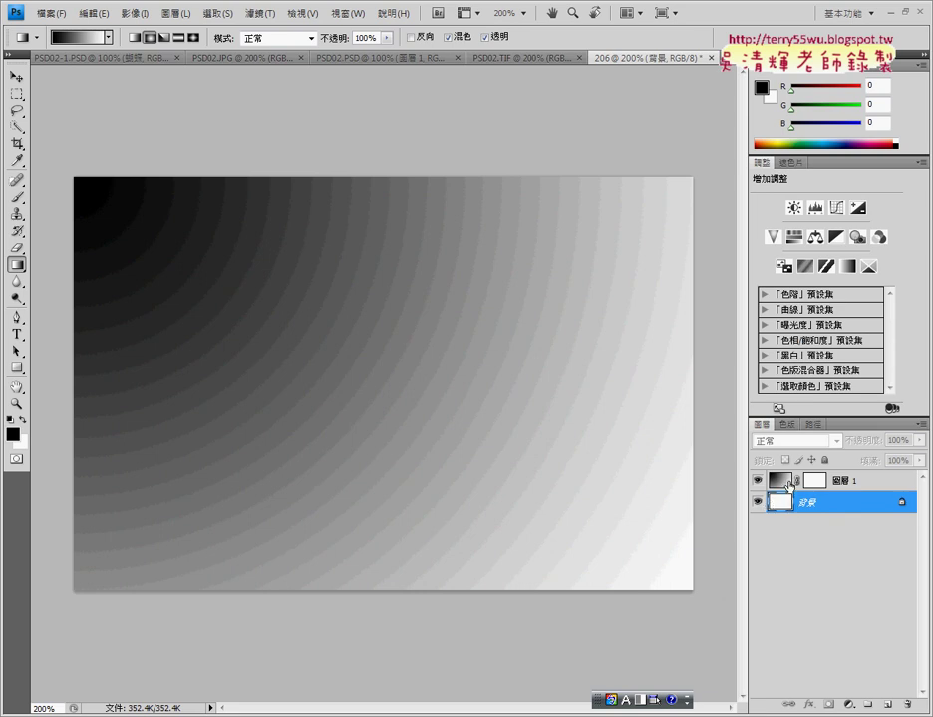
click(789, 485)
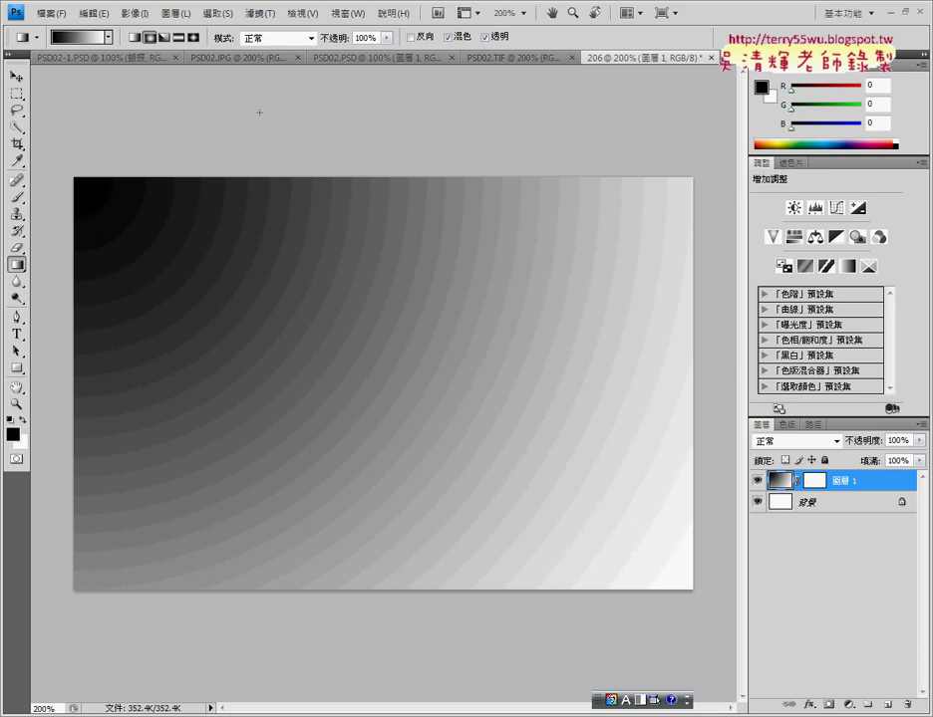
Step: Cycle through the PSD02-1.PSD, PSD02.JPG and 206 tabs, ending on PSD02.PSD
click(96, 60)
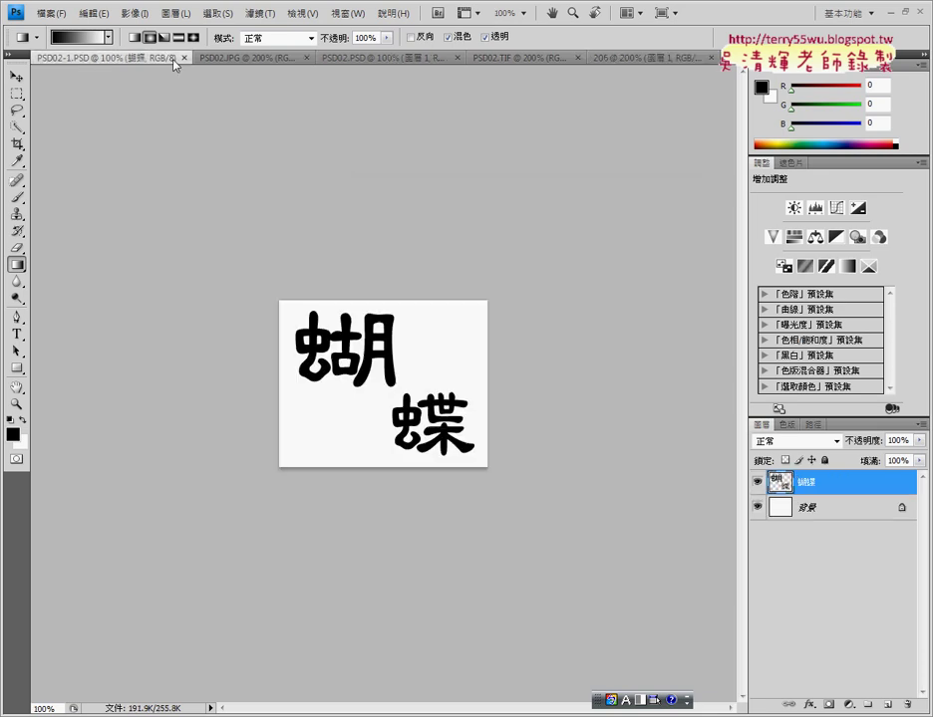
click(228, 59)
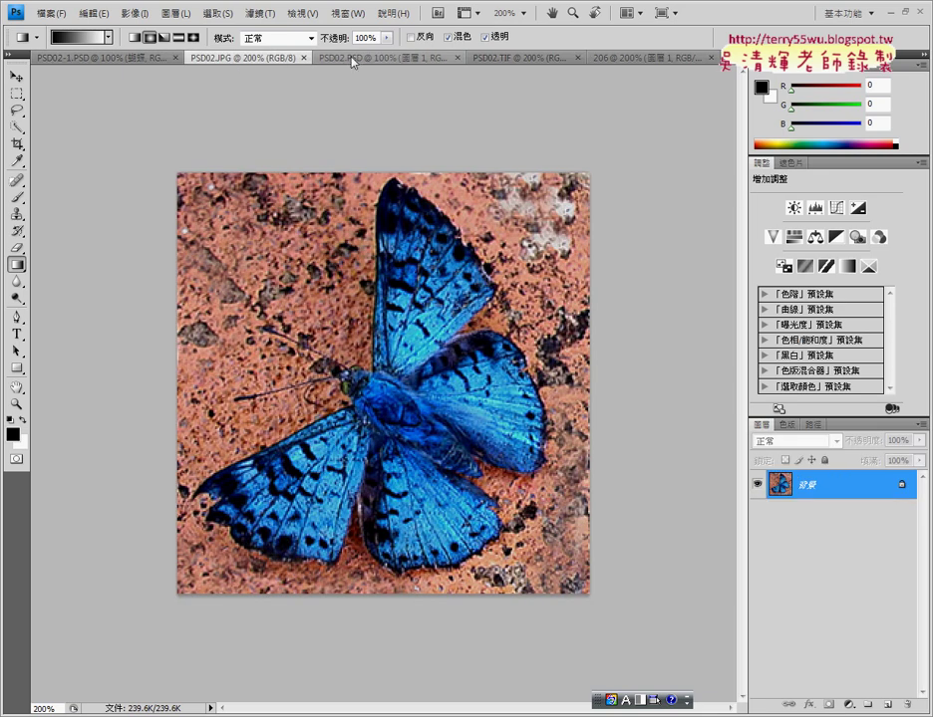
click(350, 60)
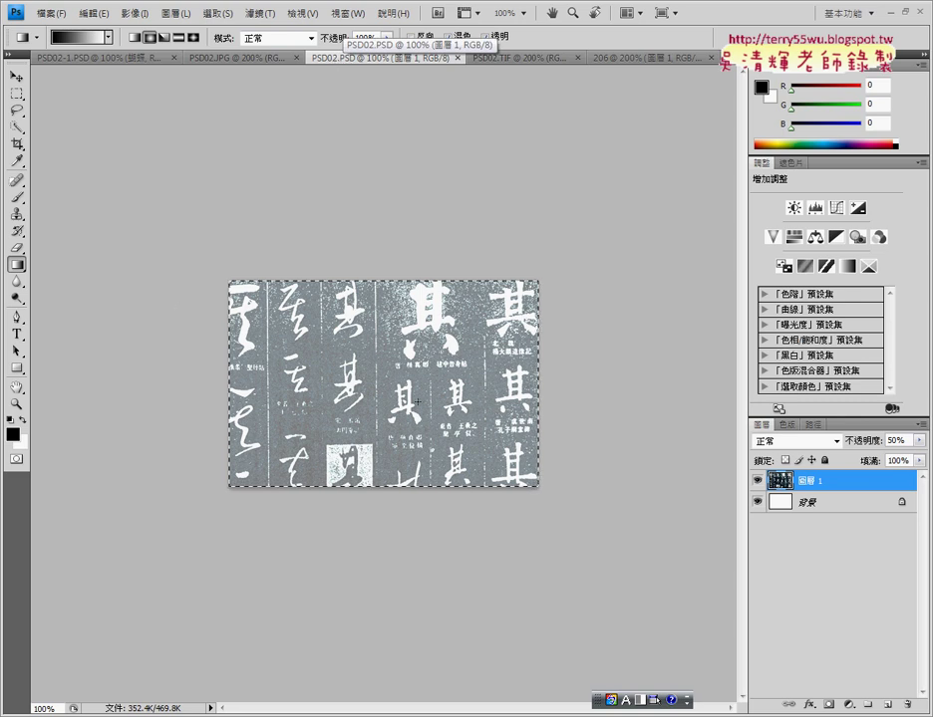
click(645, 59)
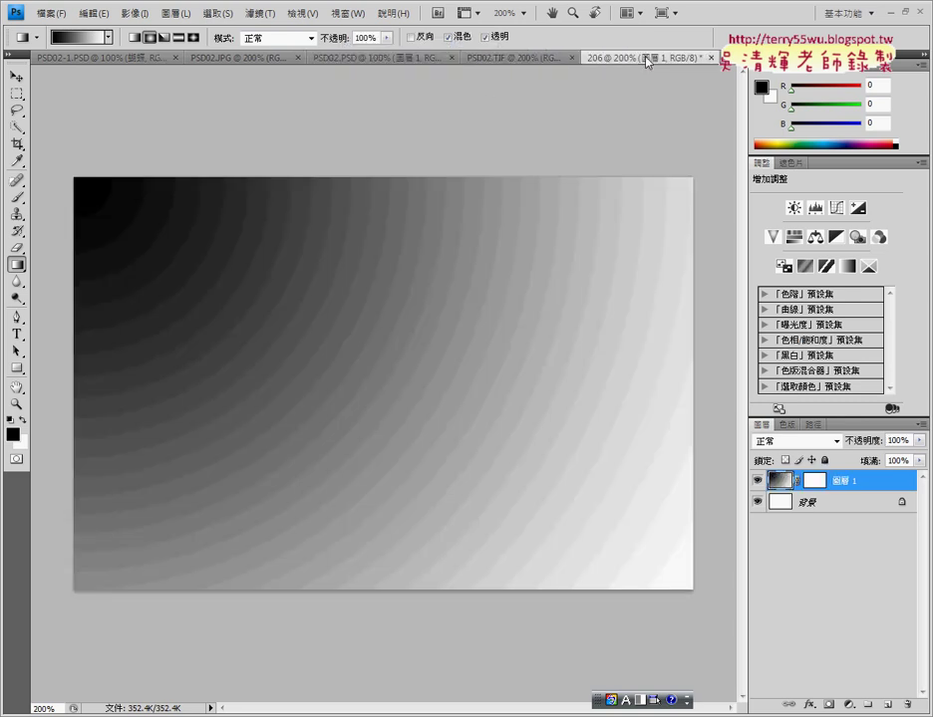
click(365, 60)
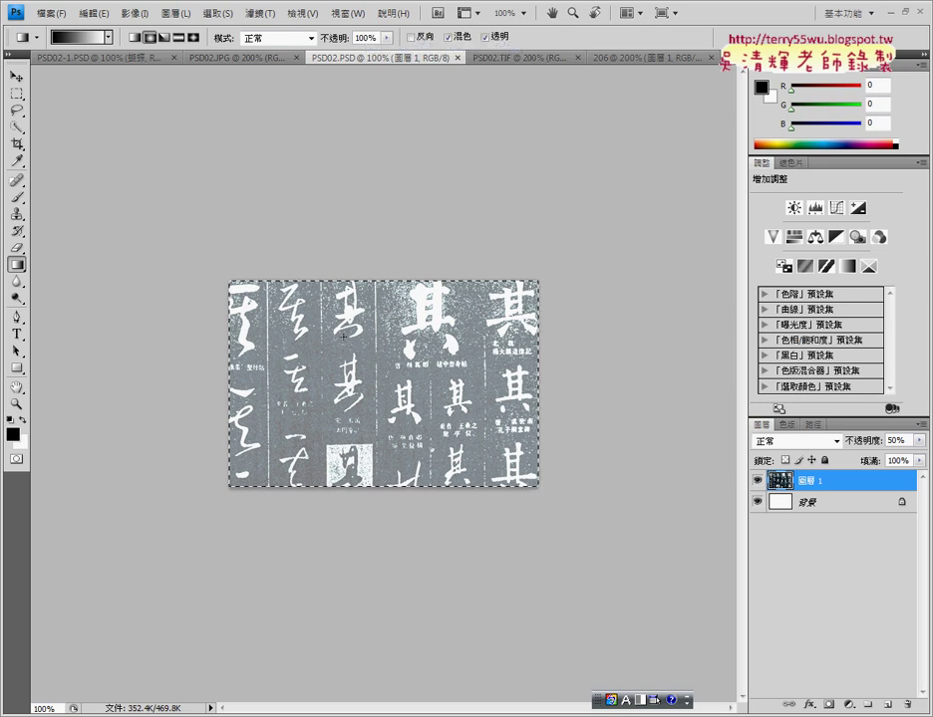
Step: Open and dismiss the calligraphy layer's context menu, then go to document 206
right_click(833, 486)
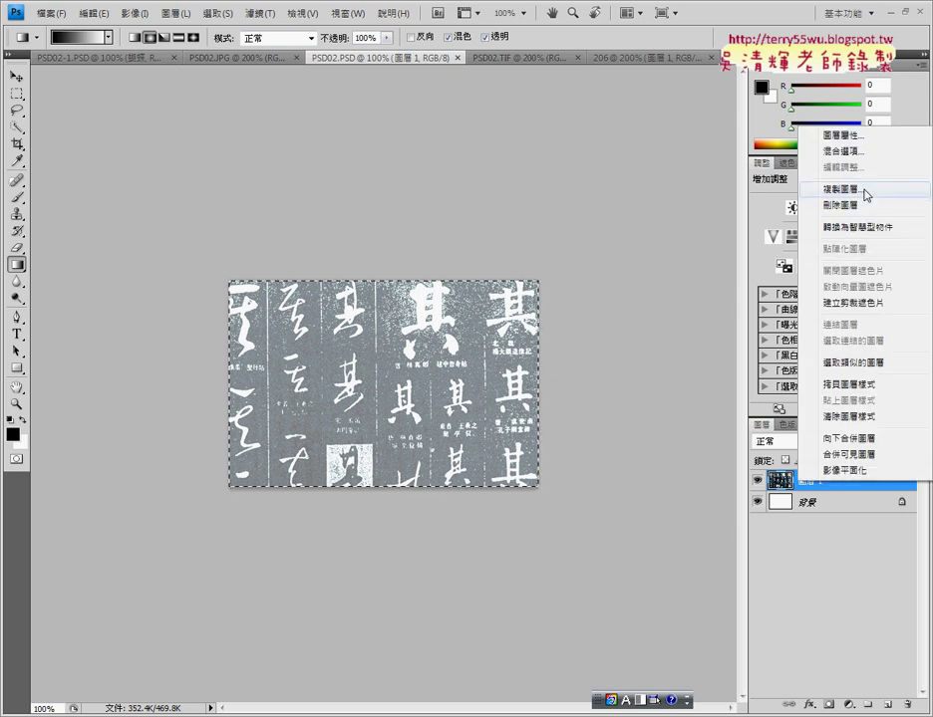
click(629, 233)
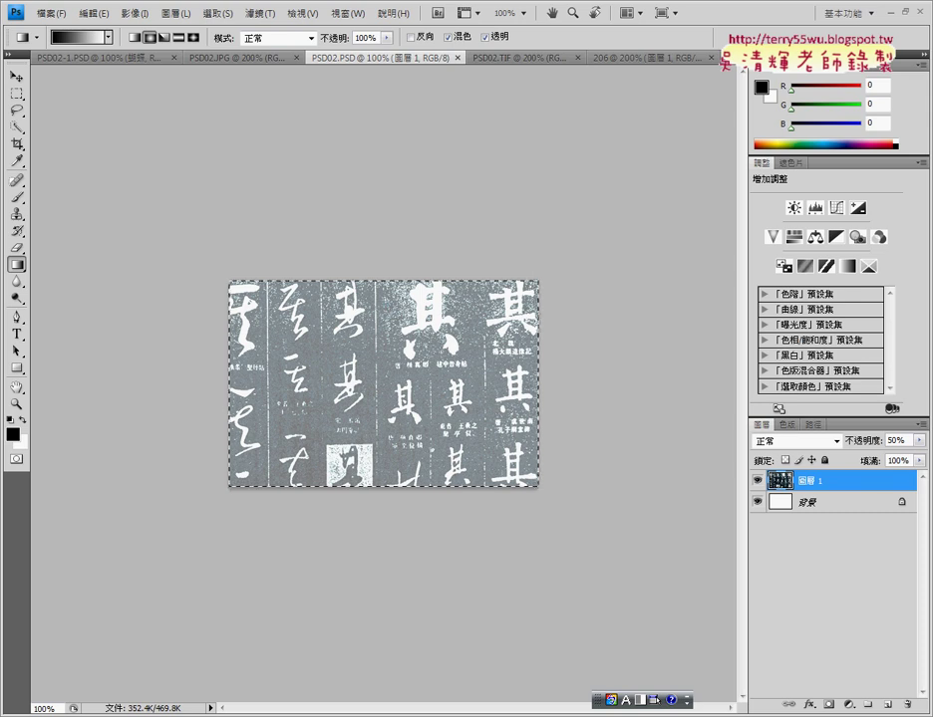
click(643, 60)
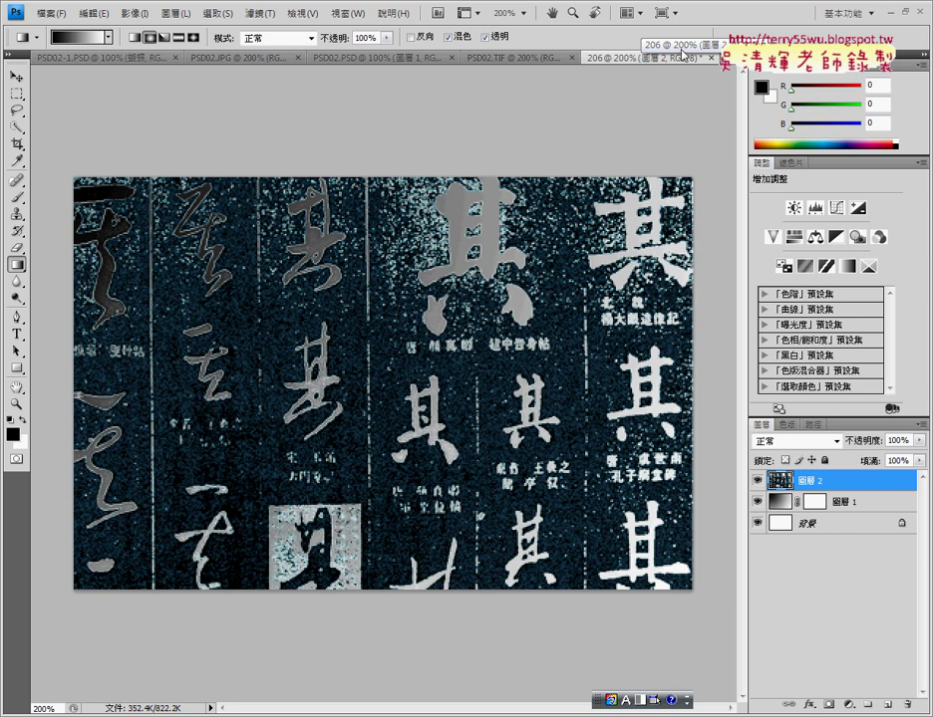
Step: Toggle the Background, gradient and calligraphy Layer 2 eye icons to compare the stacking
click(758, 503)
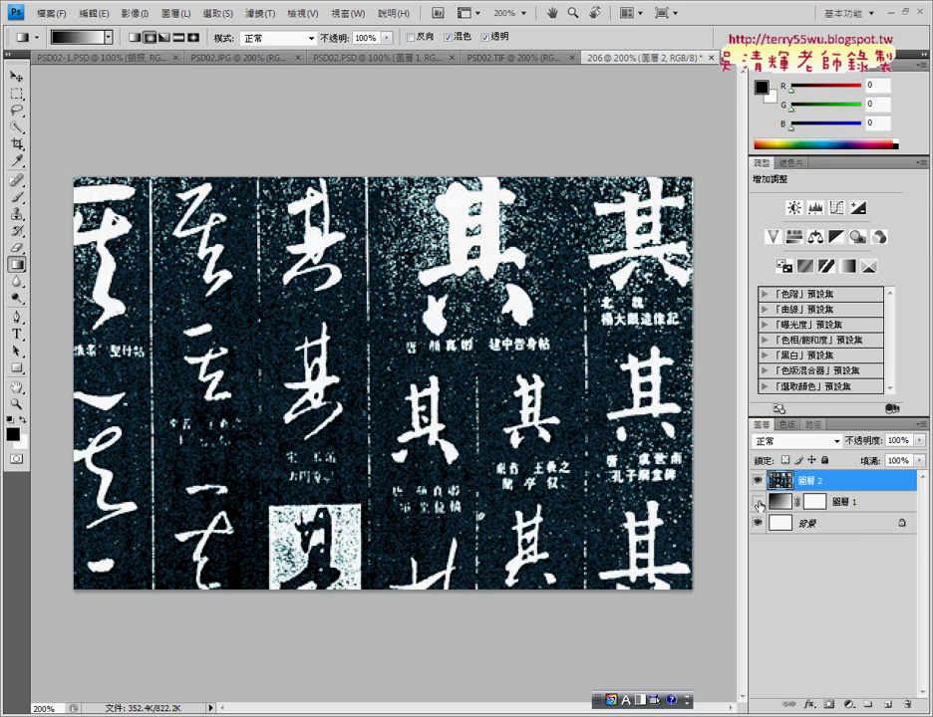
click(759, 524)
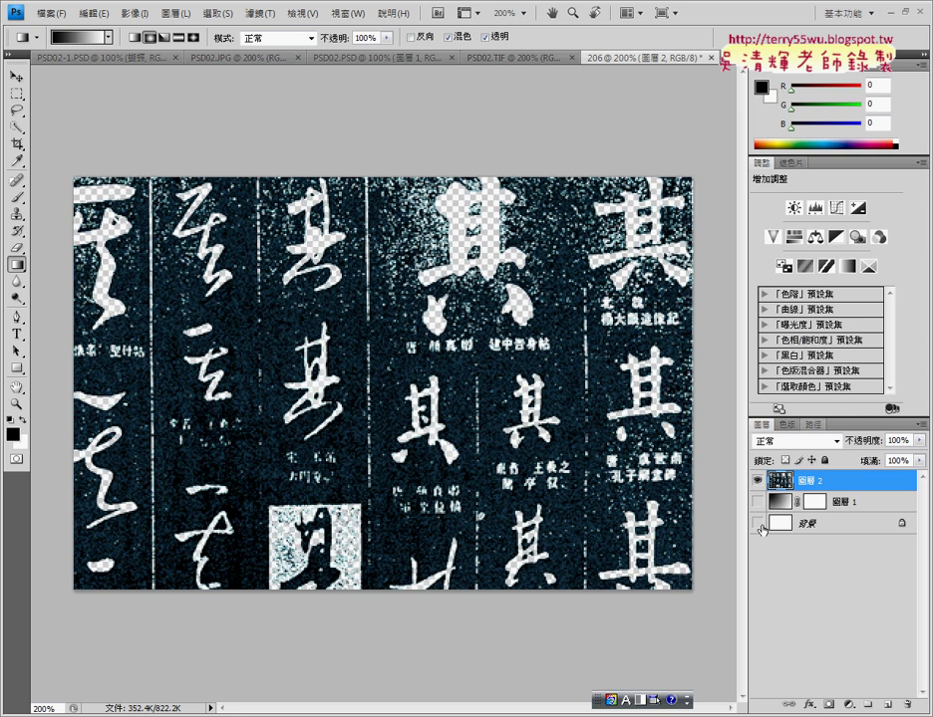
click(758, 524)
click(758, 524)
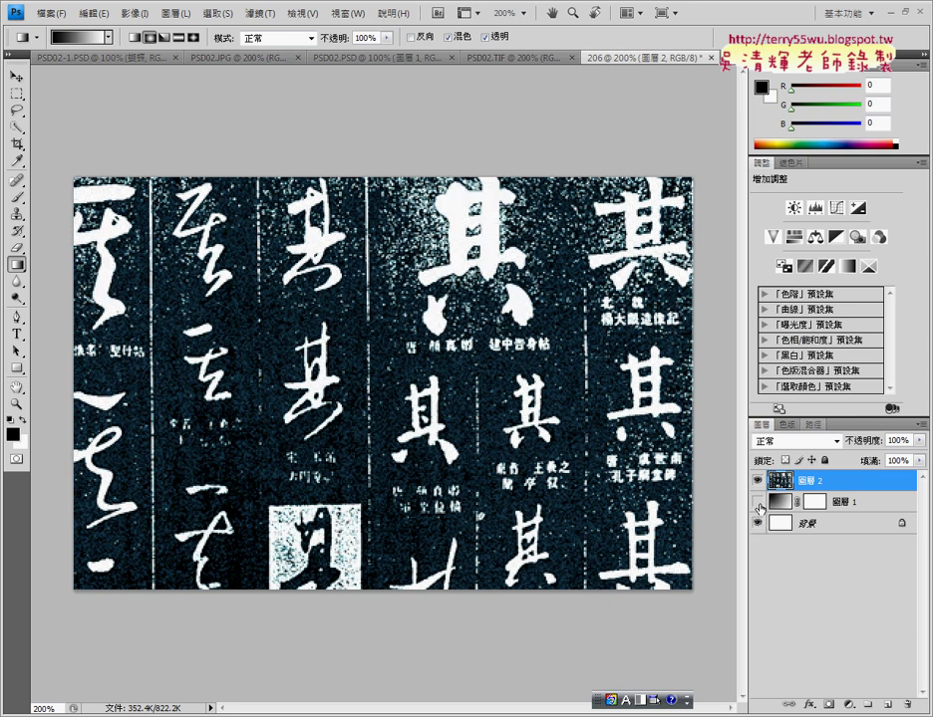
click(759, 507)
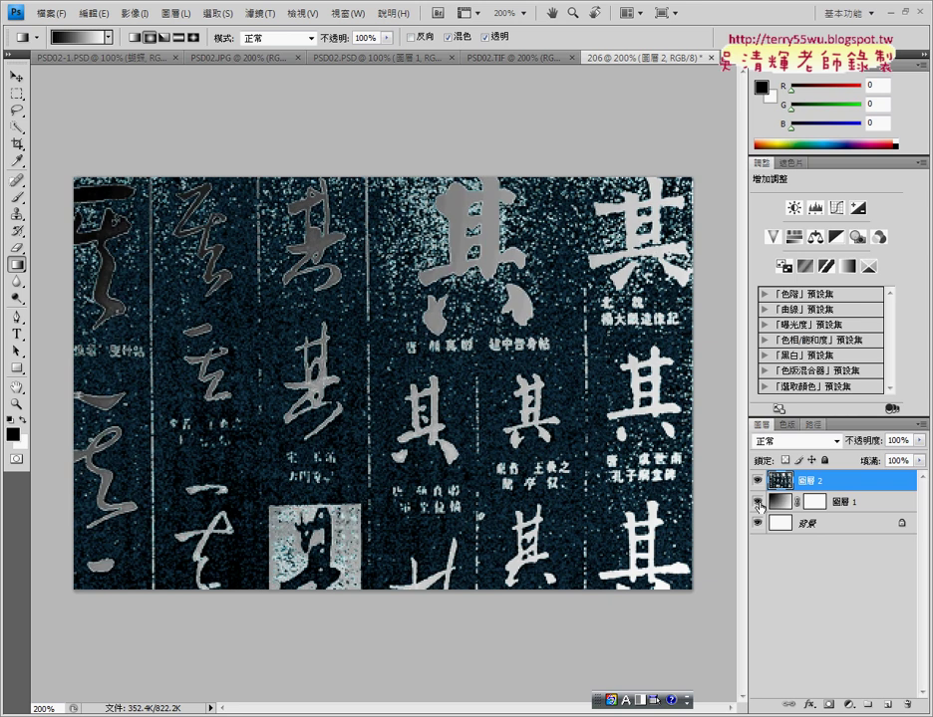
click(759, 508)
click(758, 508)
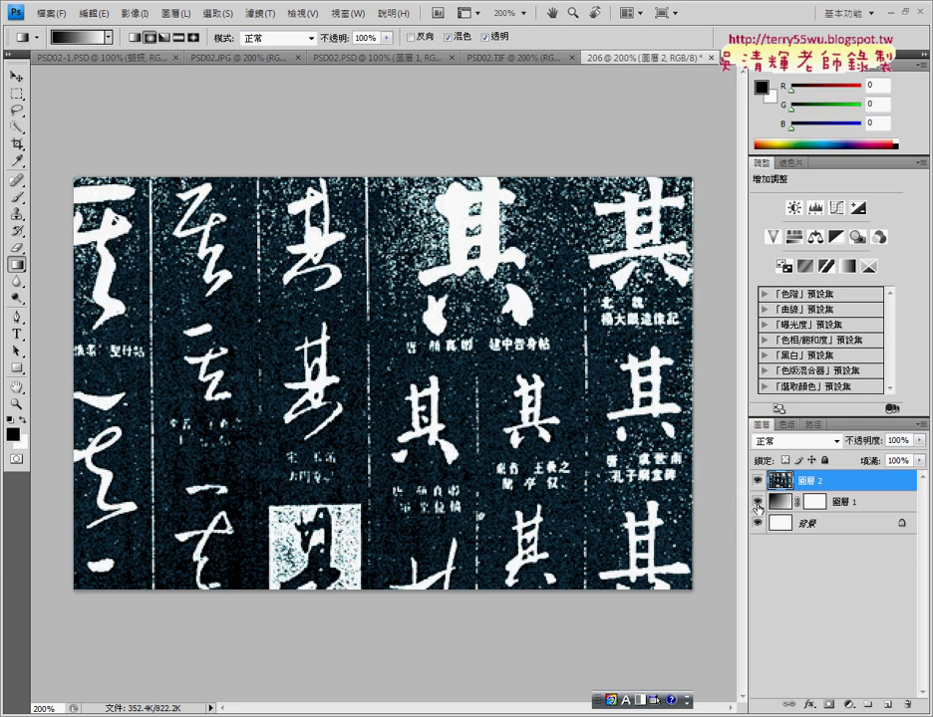
click(757, 508)
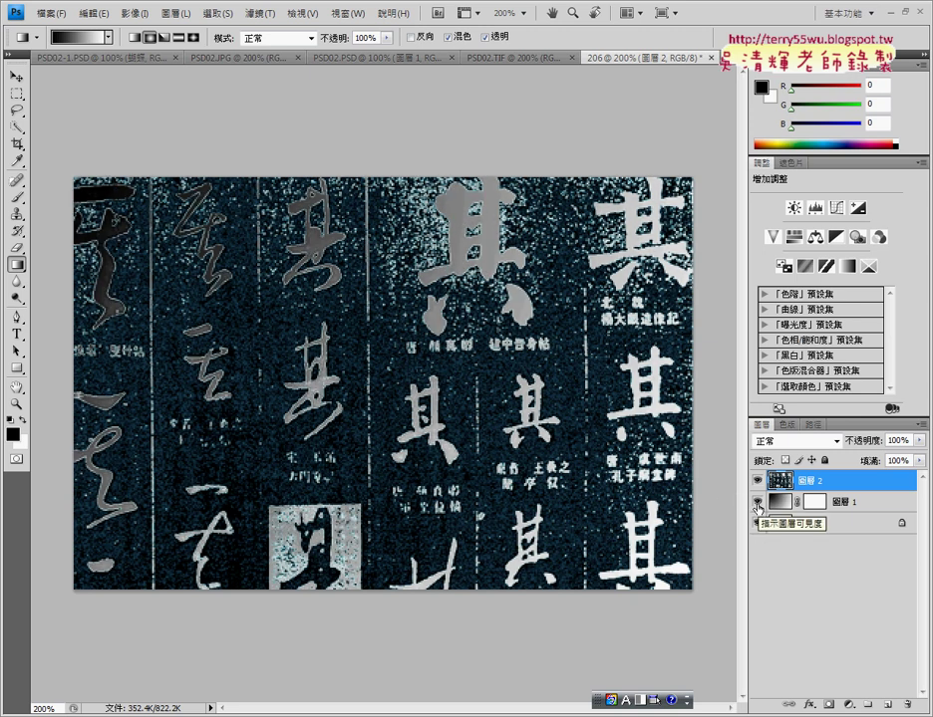
click(757, 481)
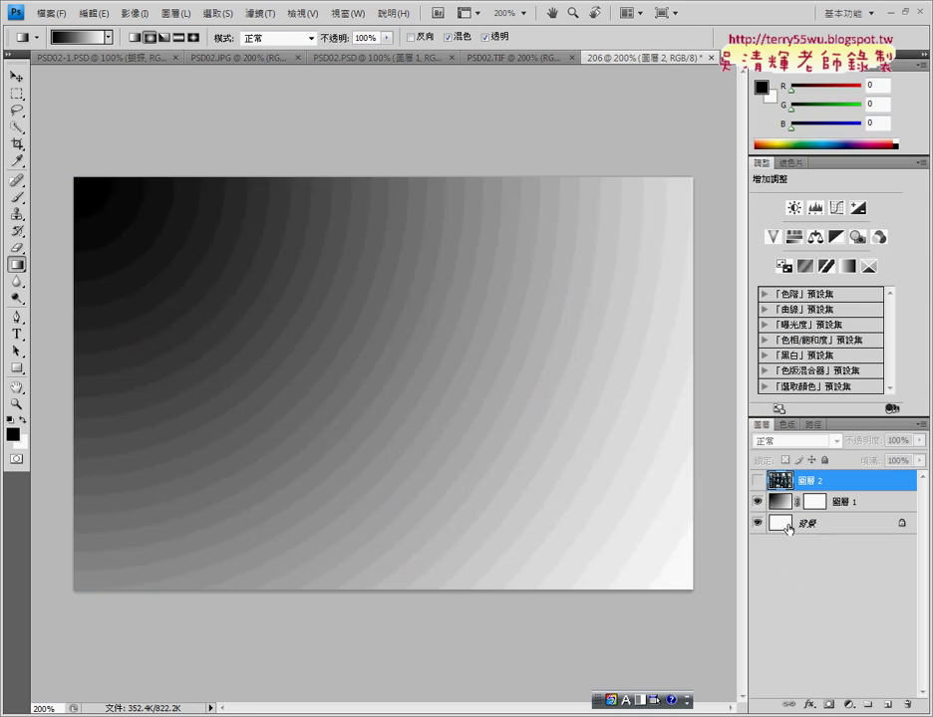
click(757, 481)
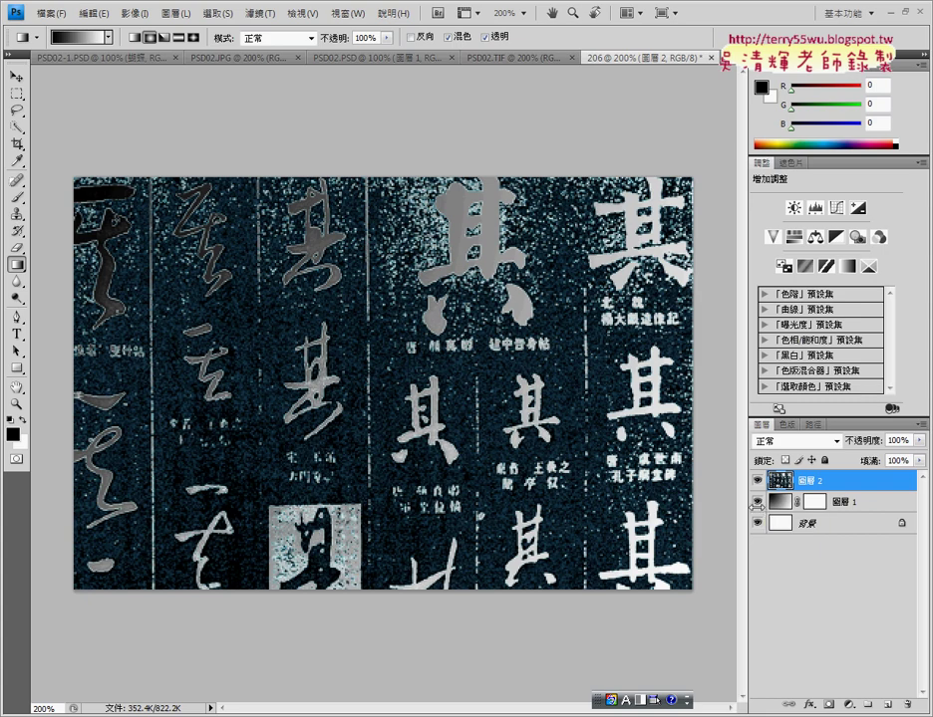
mouse_move(611, 701)
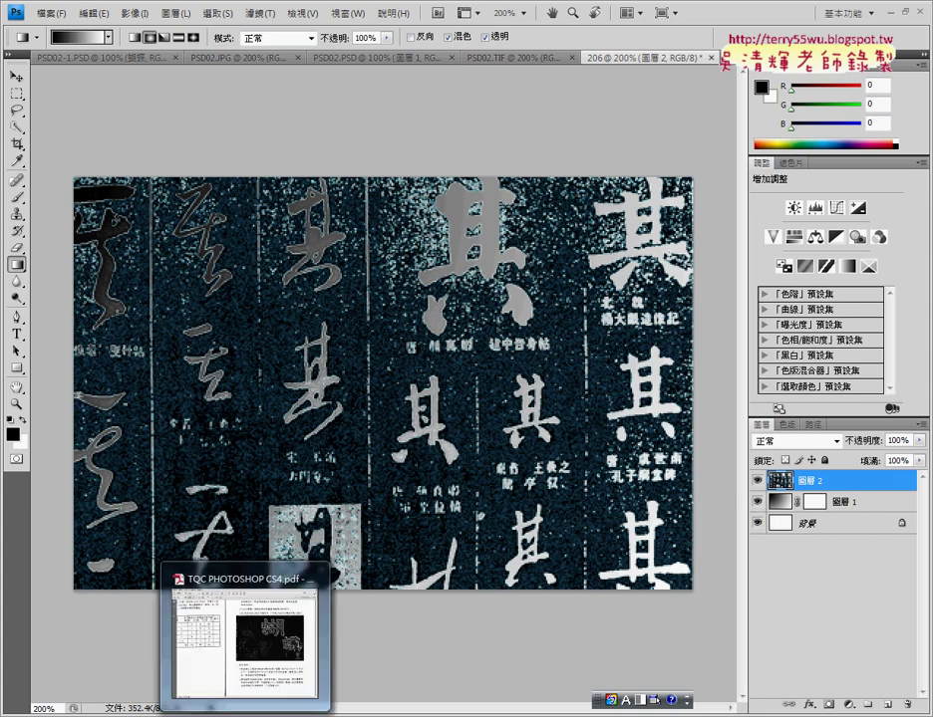
click(239, 638)
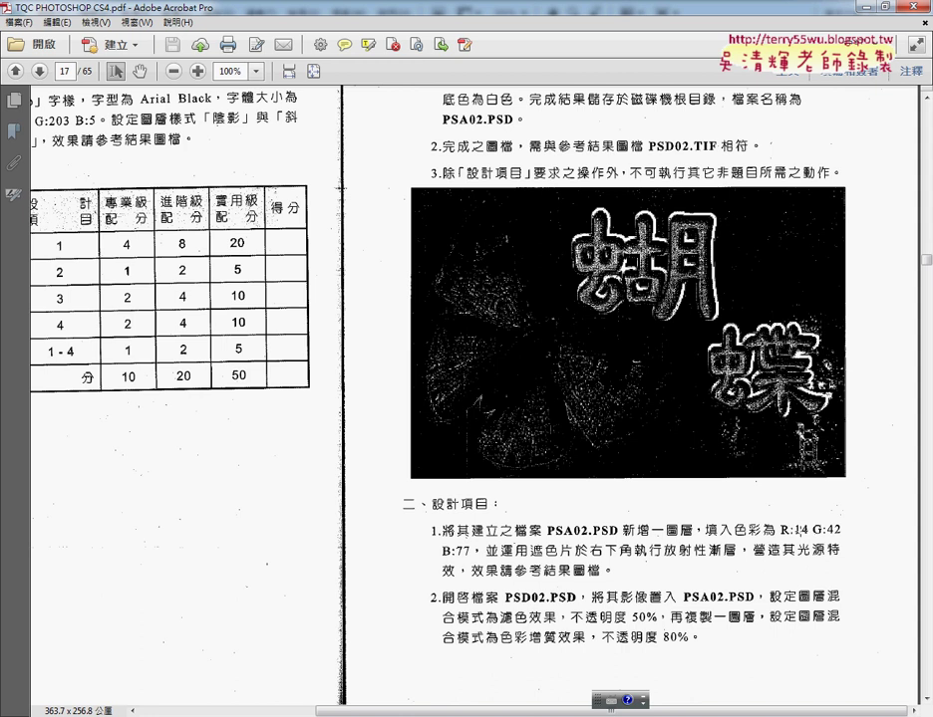
key(alt+Tab)
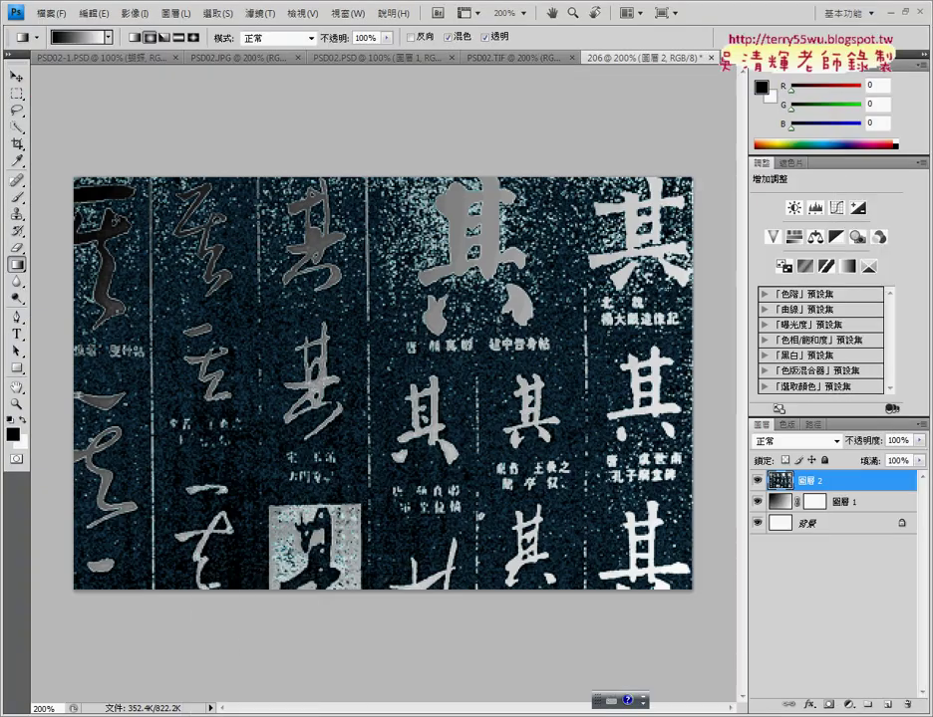
Step: Hide calligraphy Layer 2, select Layer 1, and glance at the PDF instructions
click(757, 501)
click(757, 481)
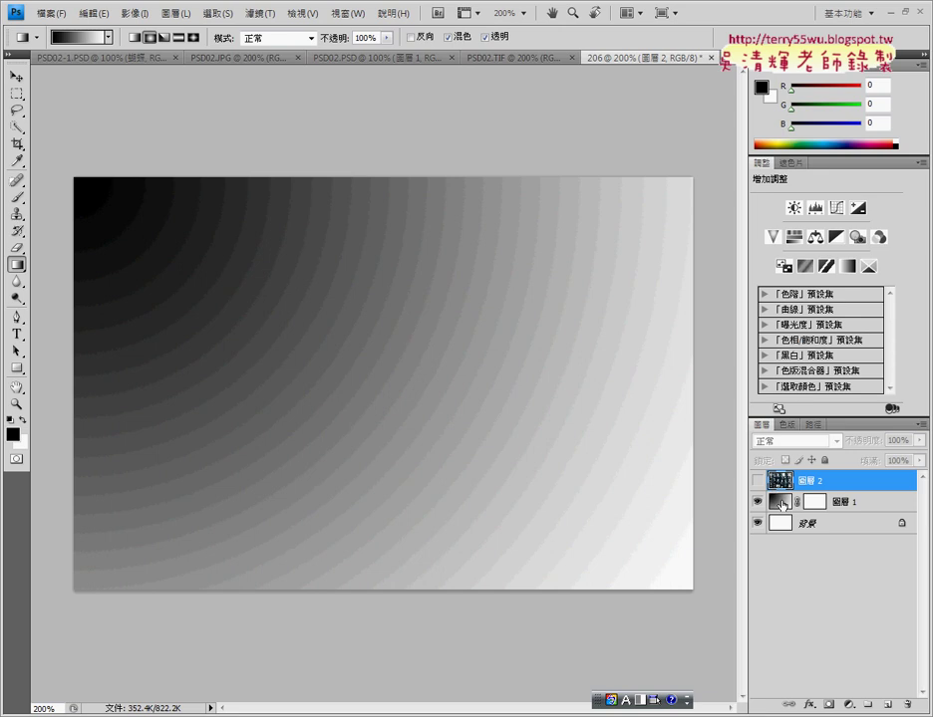
click(780, 505)
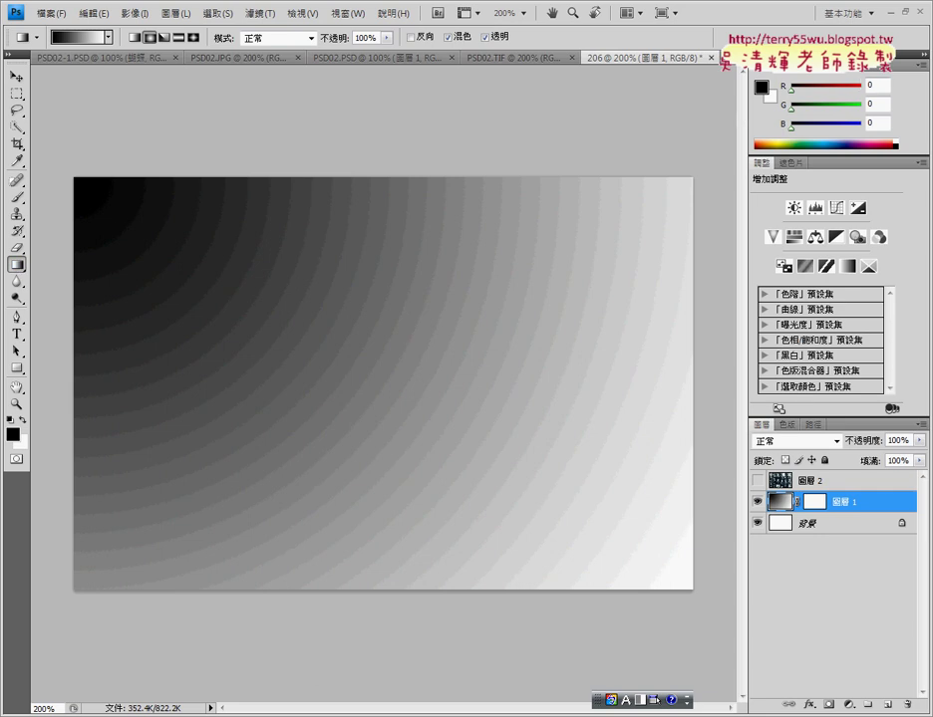
key(alt+Tab)
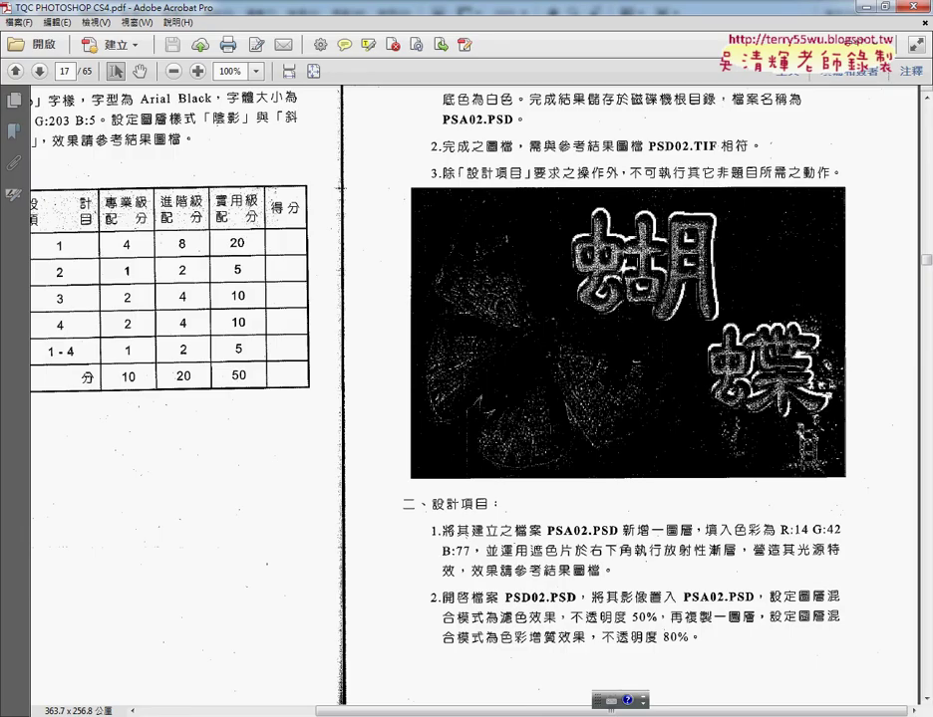
key(alt+Tab)
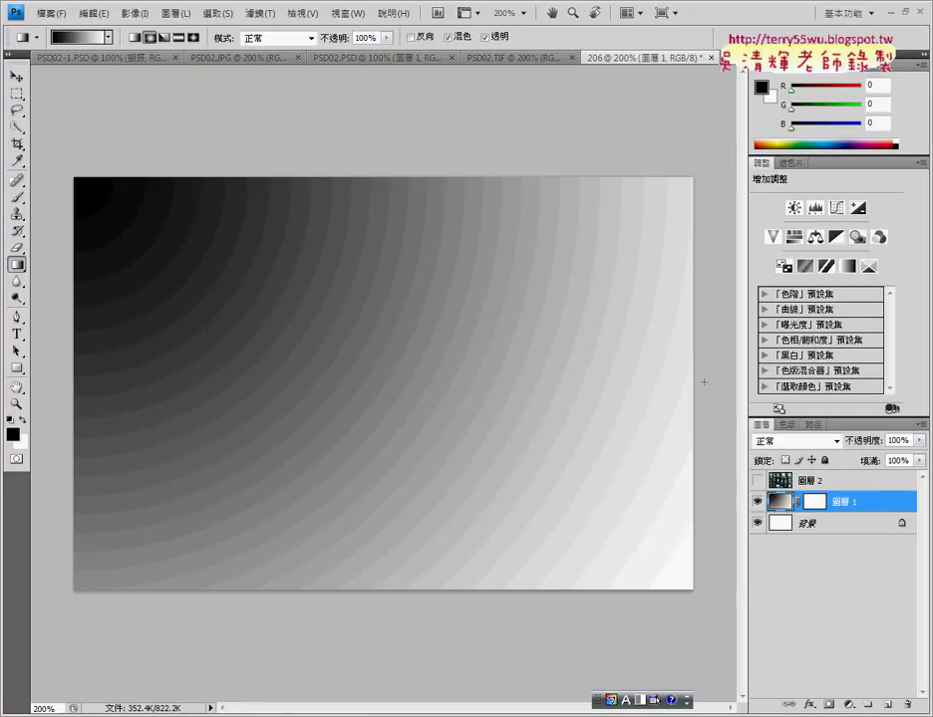
Step: Set the colour to dark navy, R14 G42 B77
double_click(873, 86)
text(14)
key(Tab)
text(42)
key(Tab)
text(77)
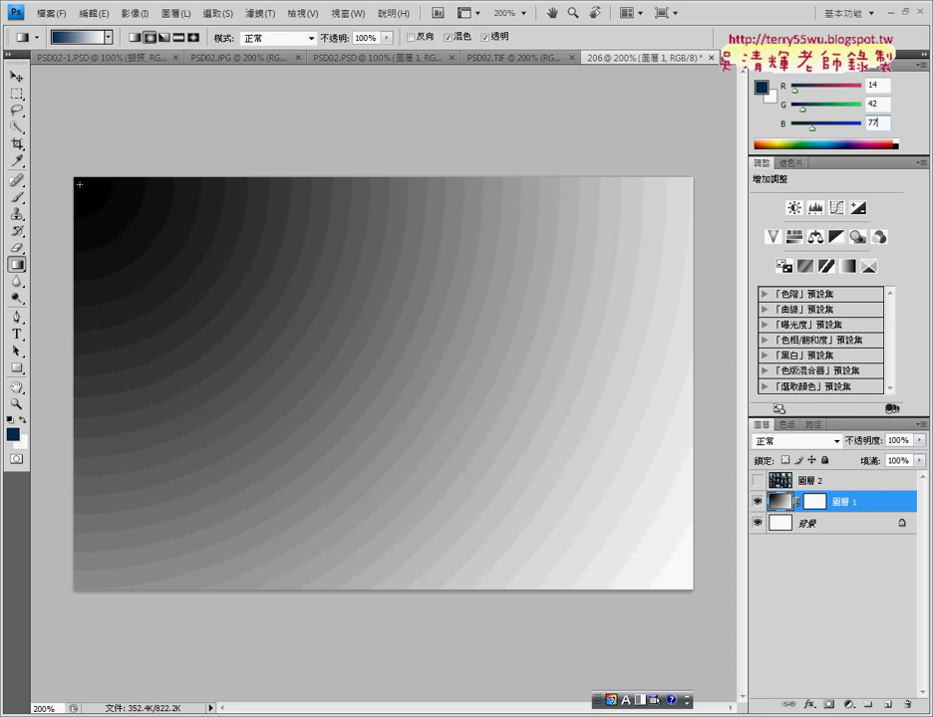
Step: Drag a radial gradient from top-left to bottom-right, then show the calligraphy layer again
drag(75, 179, 692, 583)
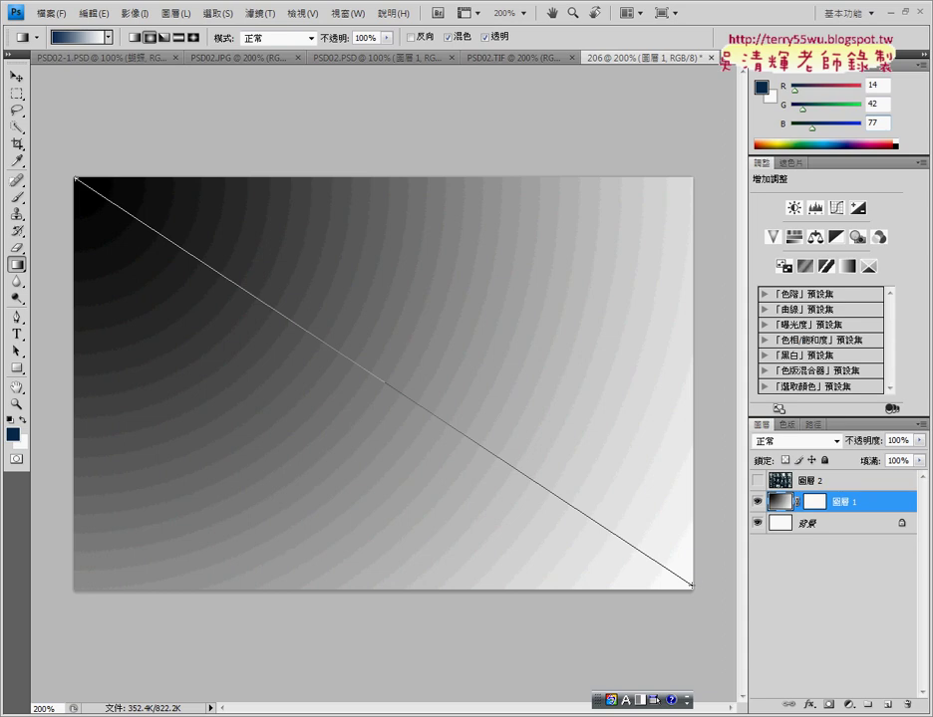
drag(692, 584, 692, 584)
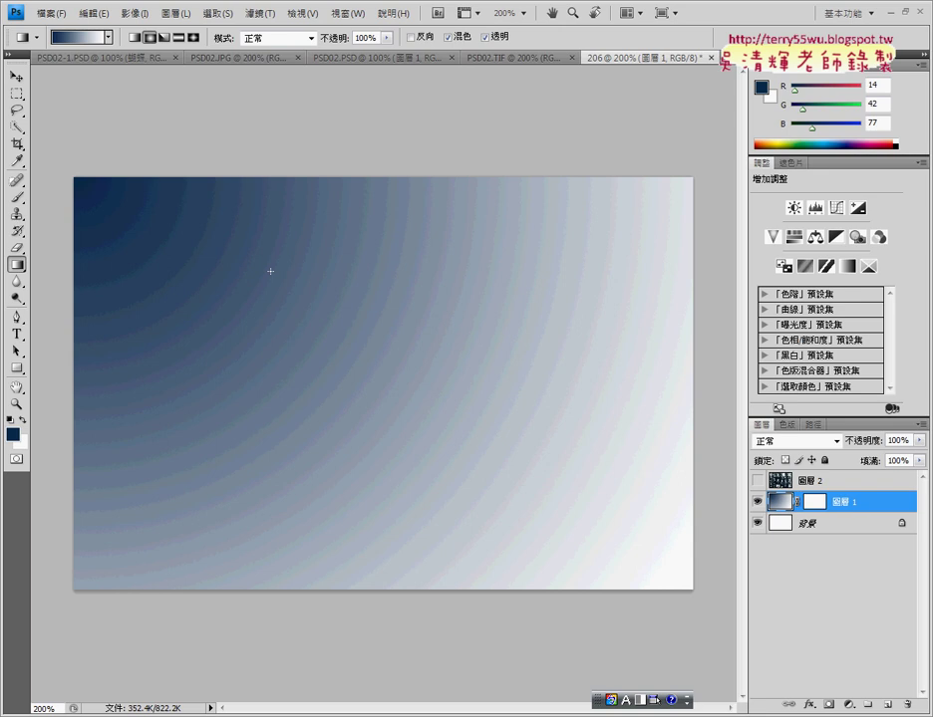
click(759, 482)
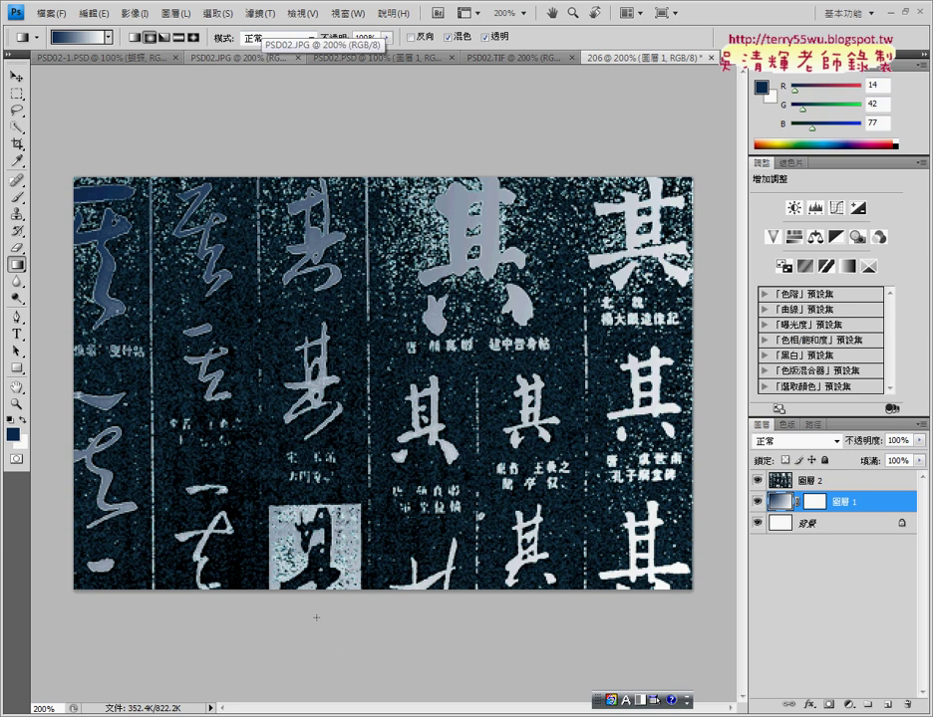
click(269, 709)
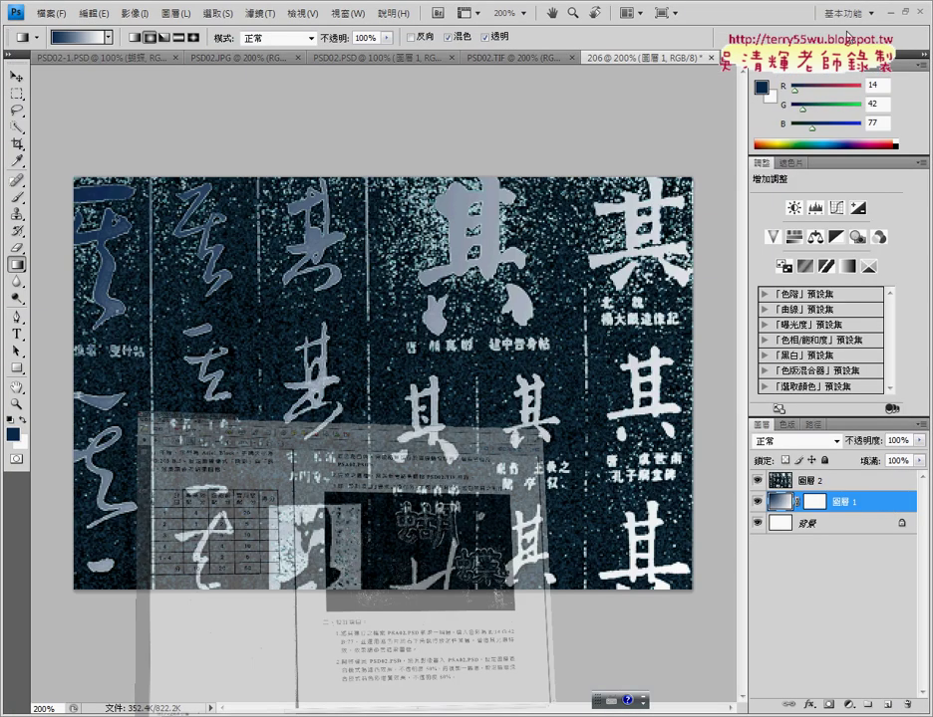
click(882, 6)
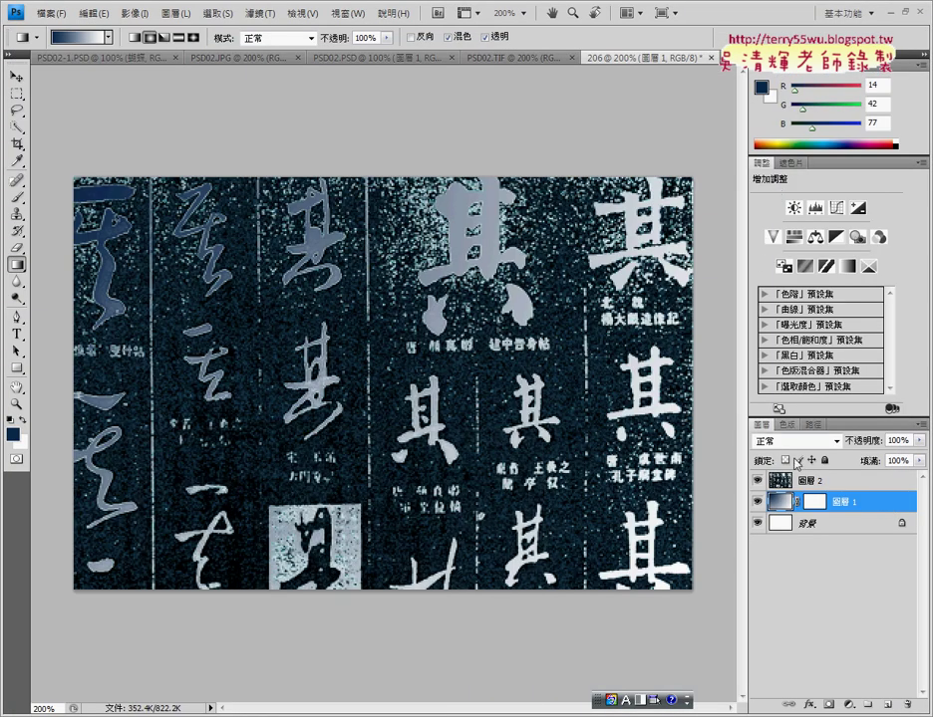
Step: Set calligraphy layer 圖層 2 to Screen (濾色) at 50% opacity, then bring up PSD02.PSD
click(812, 480)
click(803, 441)
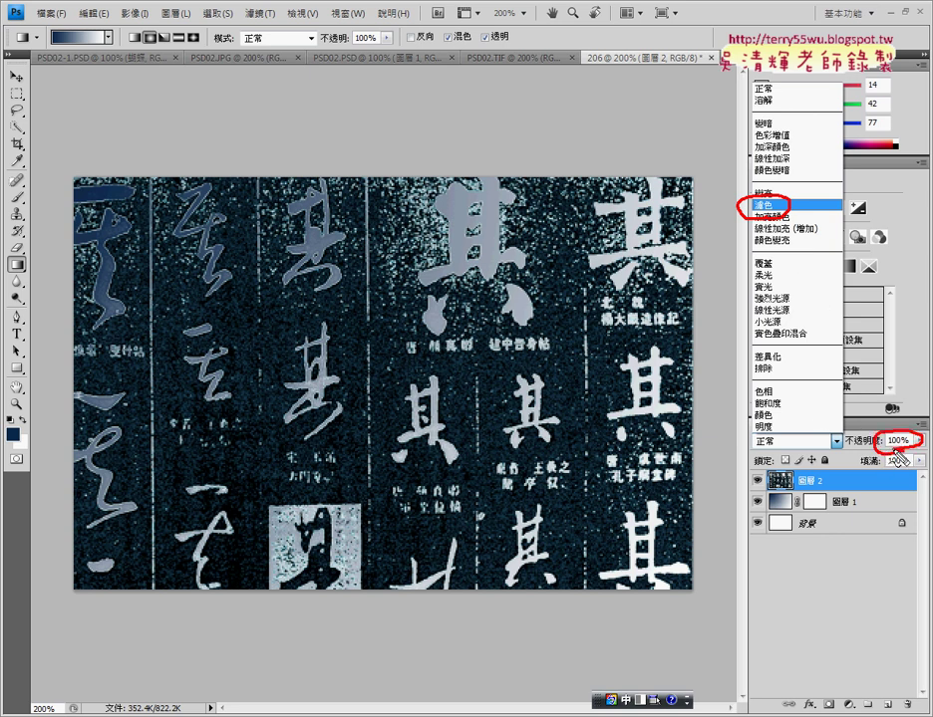
click(896, 448)
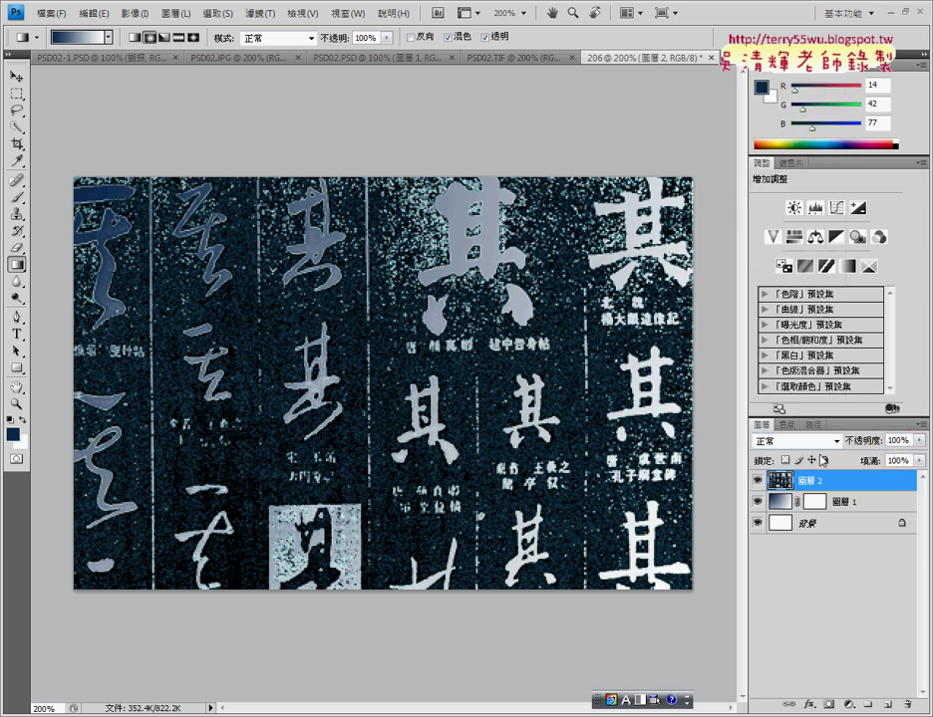
click(796, 446)
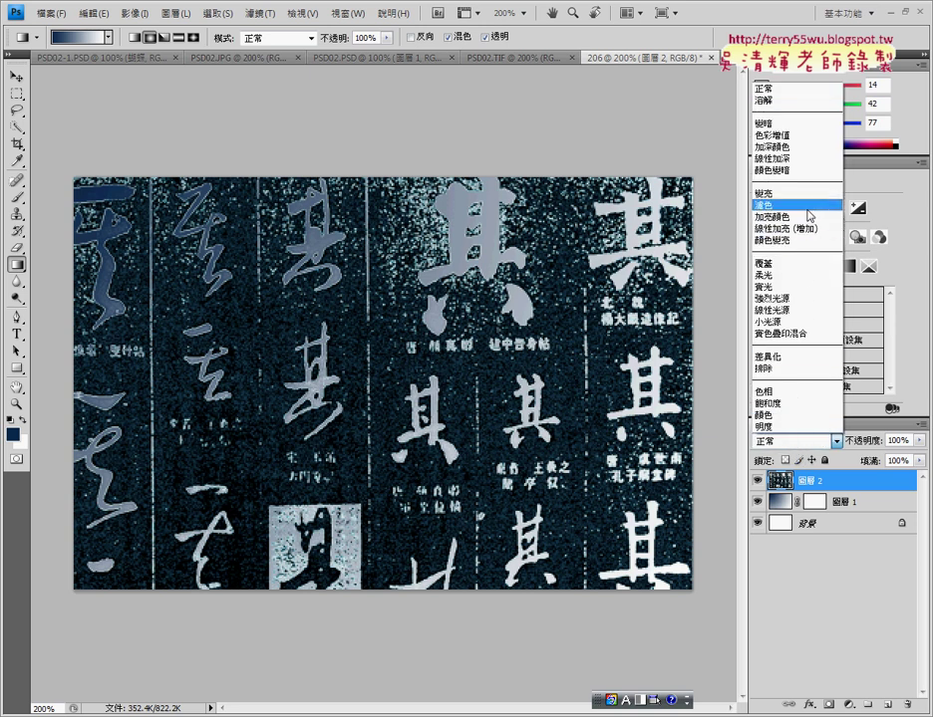
click(808, 209)
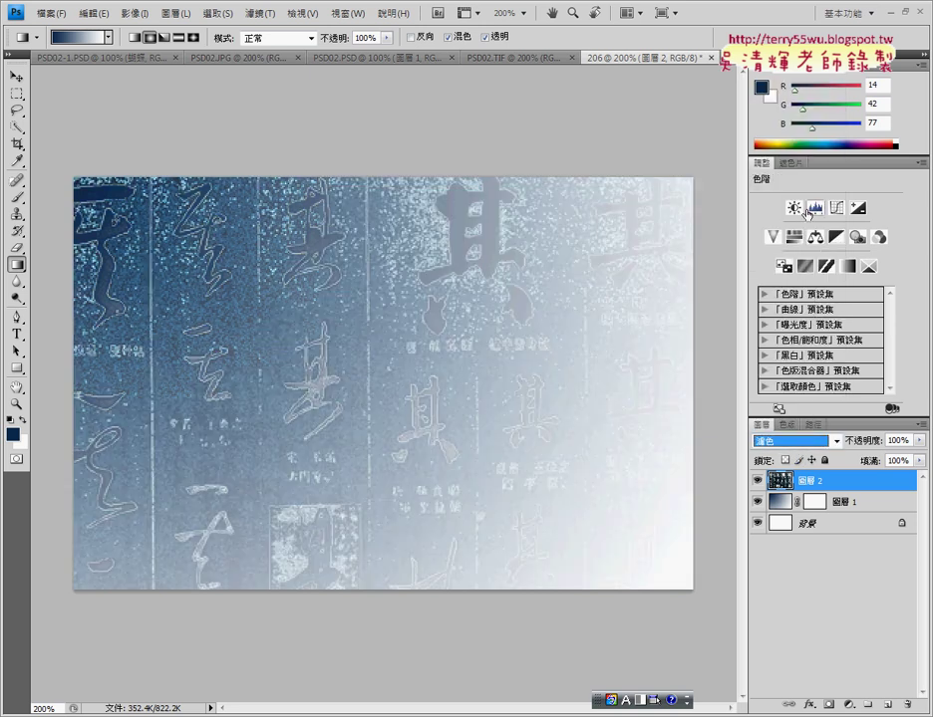
click(900, 441)
text(50)
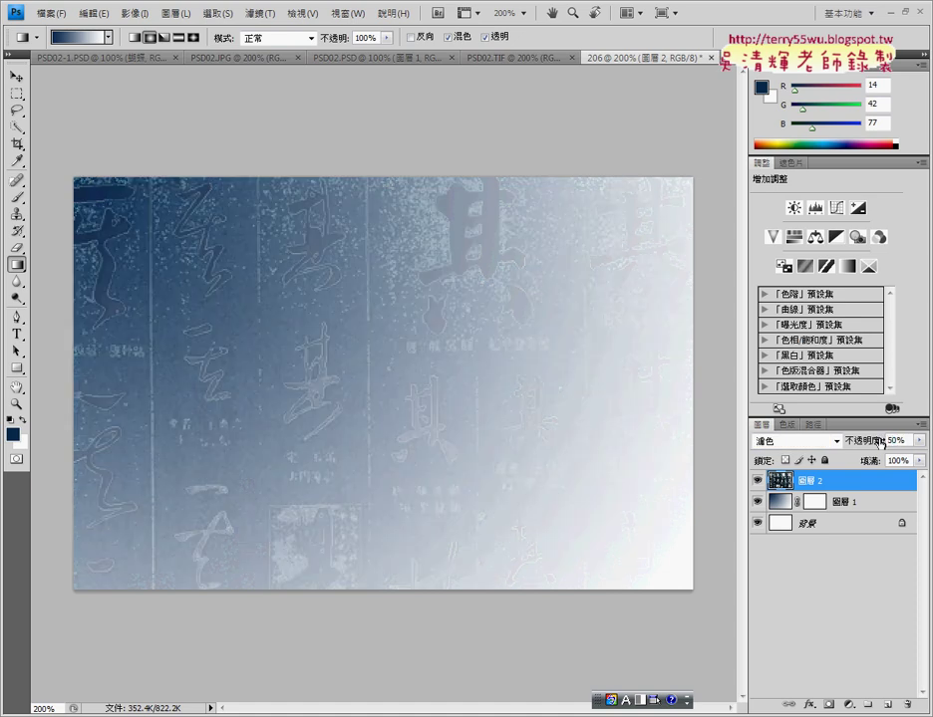
click(371, 60)
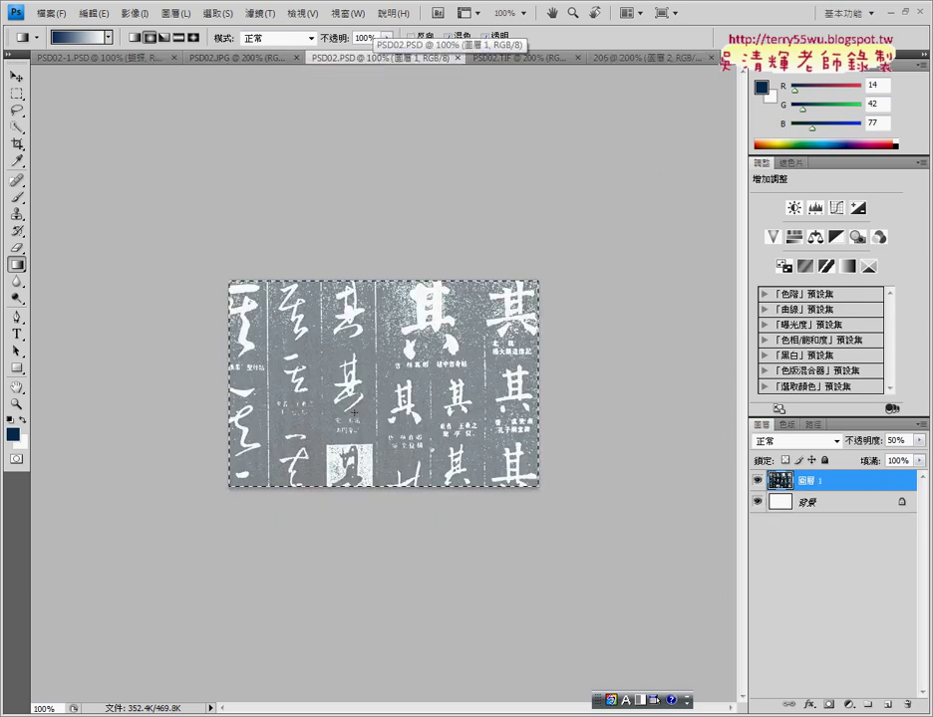
Step: Paste the calligraphy into document 206 as new top layer 圖層 3, checking the PDF
click(630, 60)
key(ctrl+v)
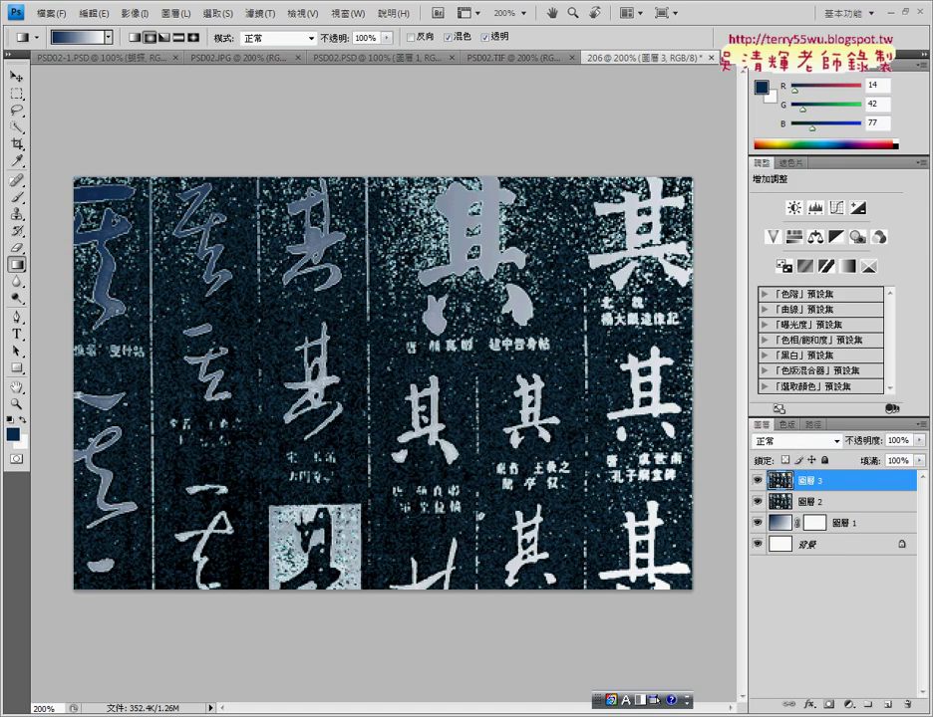
key(alt+Tab)
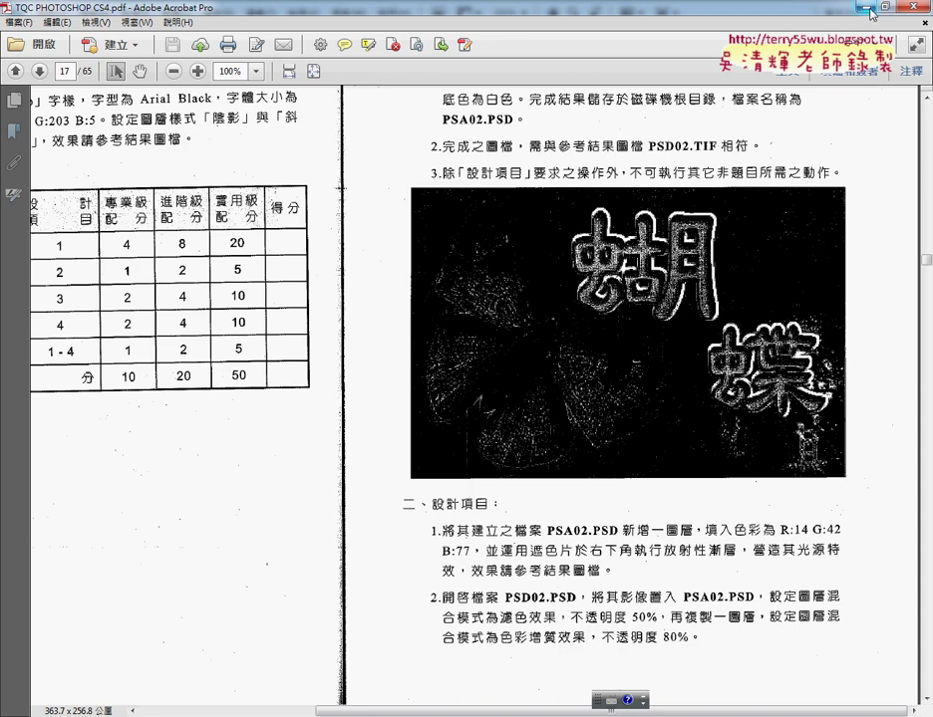
key(alt+Tab)
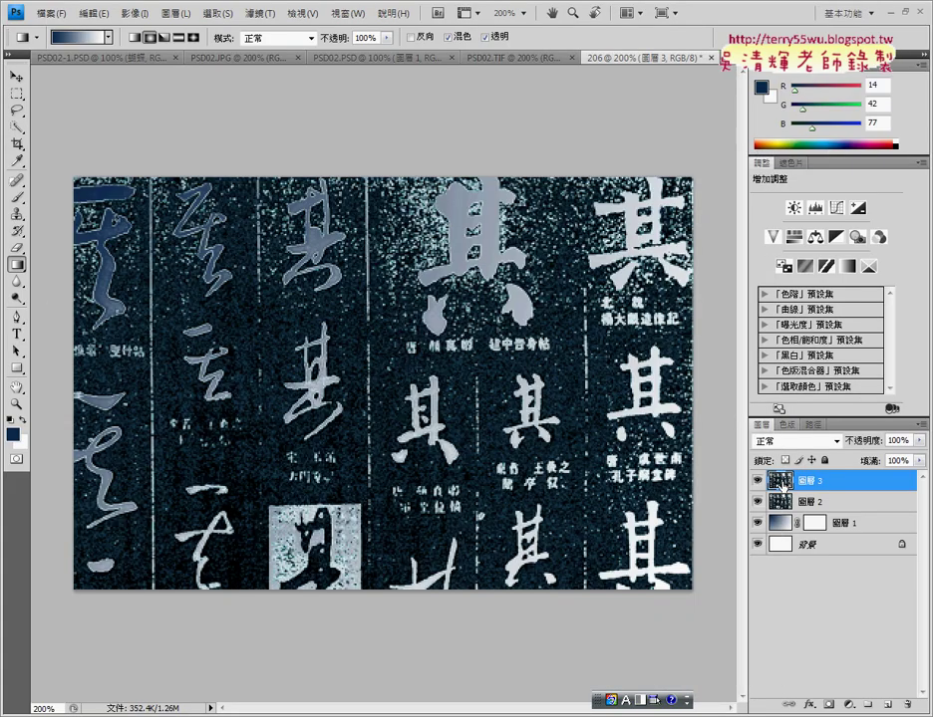
click(793, 441)
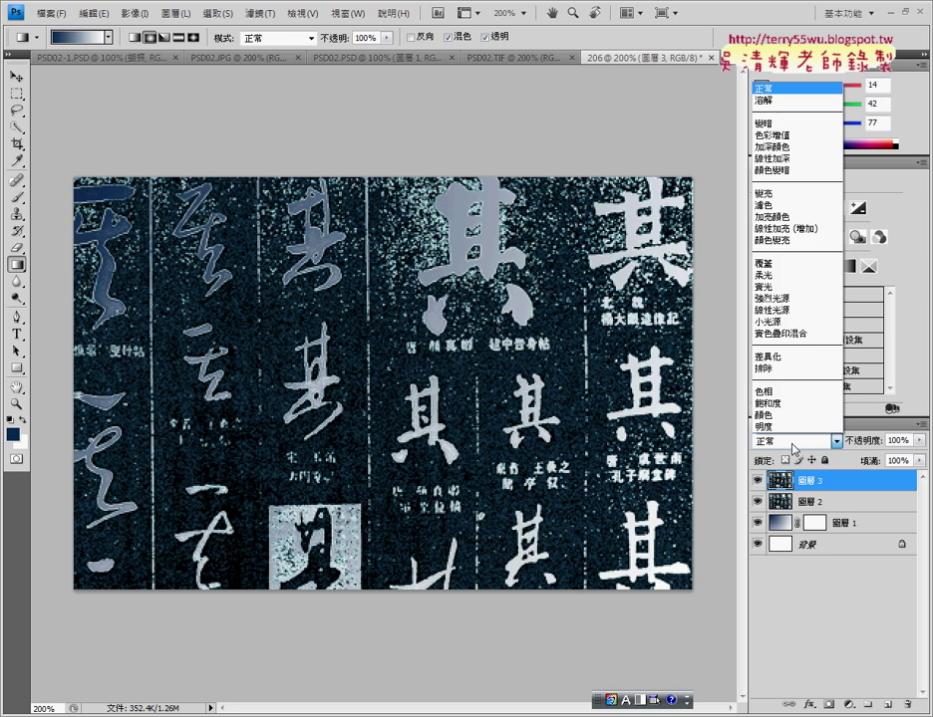
Step: Give Layer 3 Multiply (色彩增值) blending and drag its opacity down to 80%
click(788, 135)
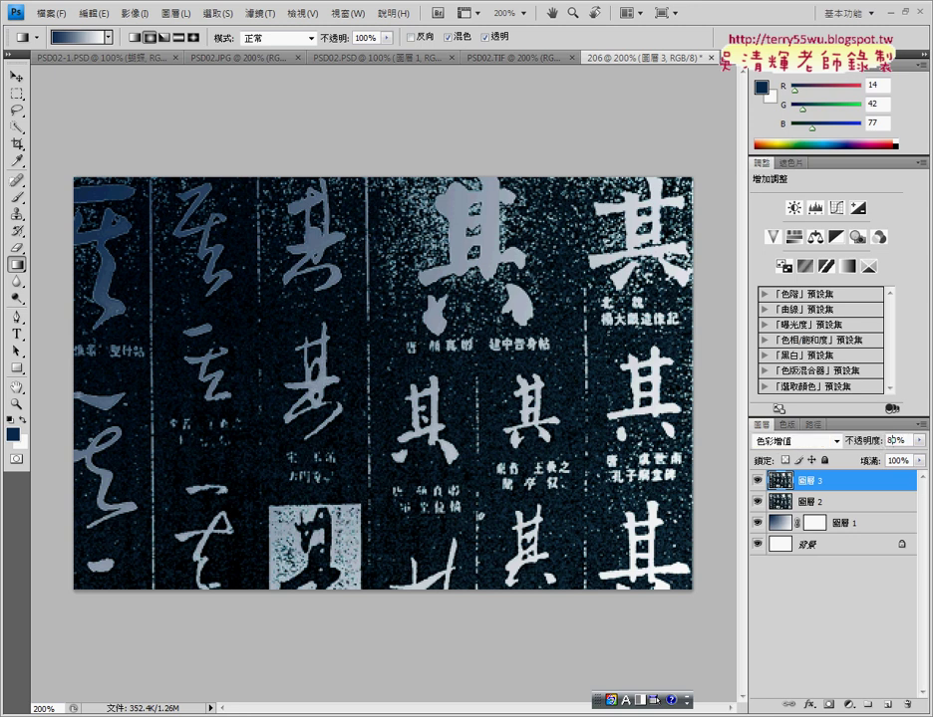
drag(901, 444, 881, 445)
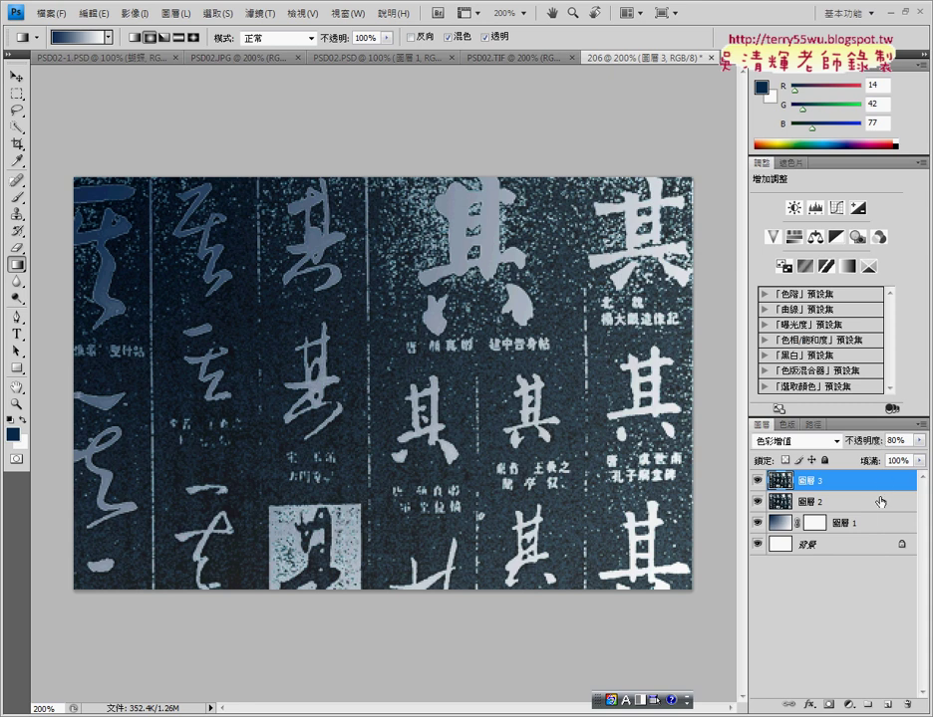
click(823, 526)
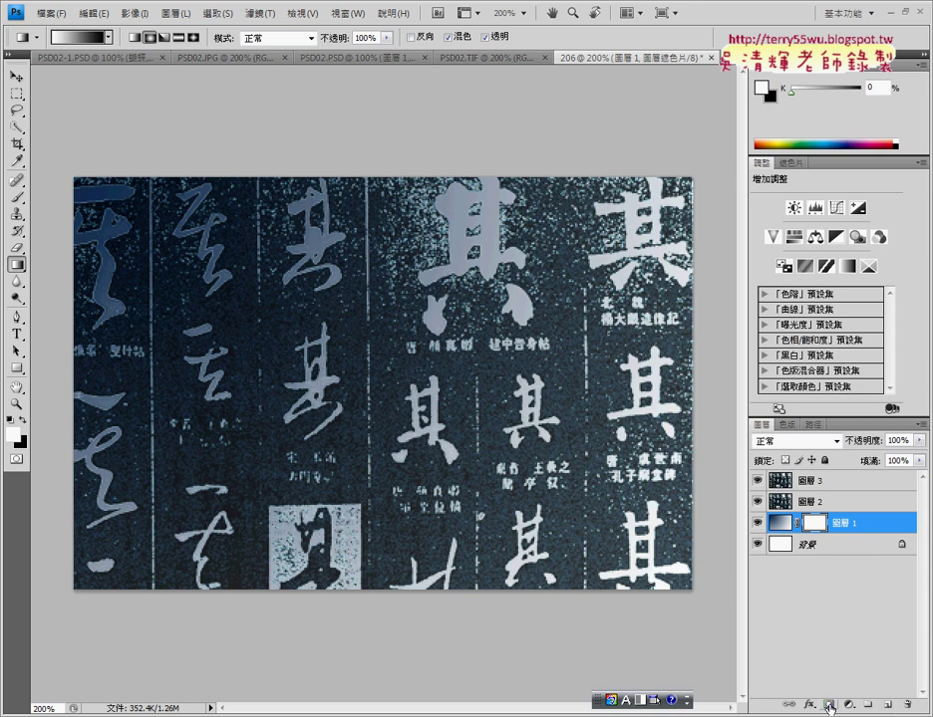
click(787, 524)
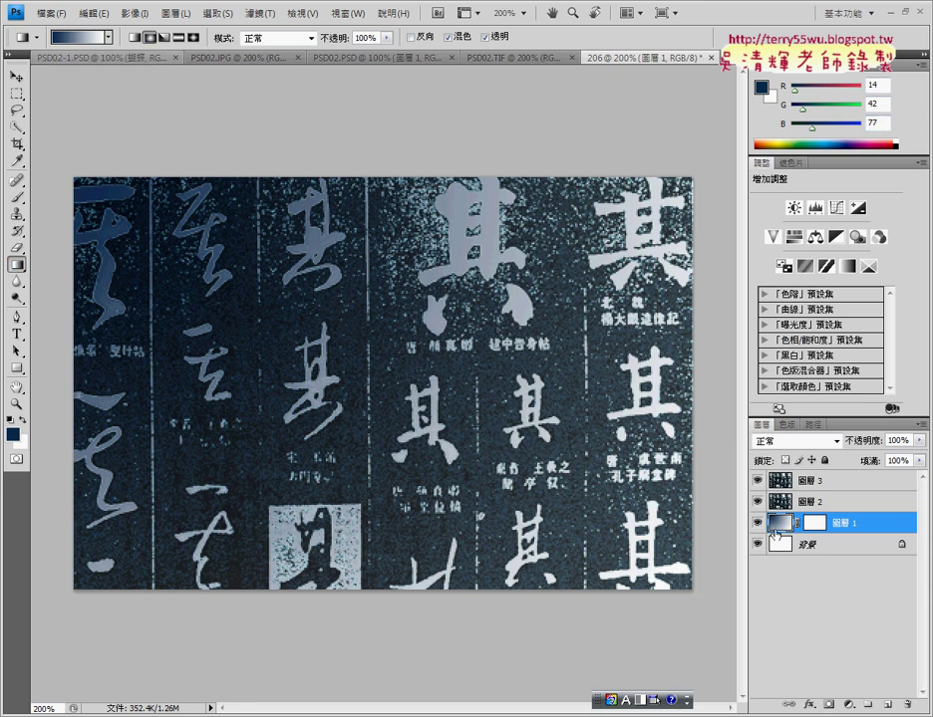
click(774, 504)
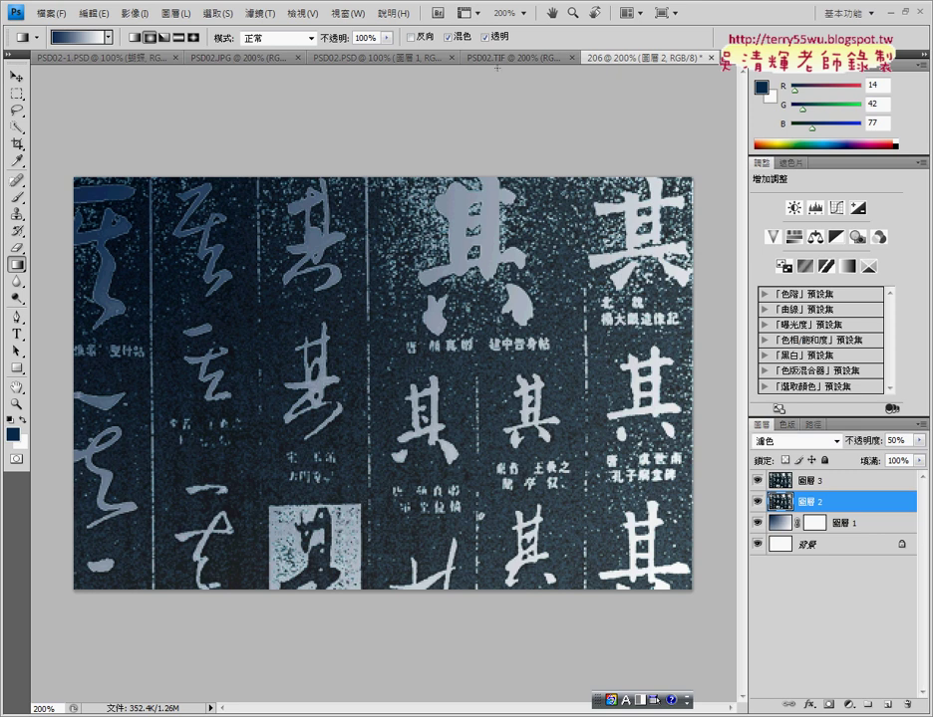
click(412, 58)
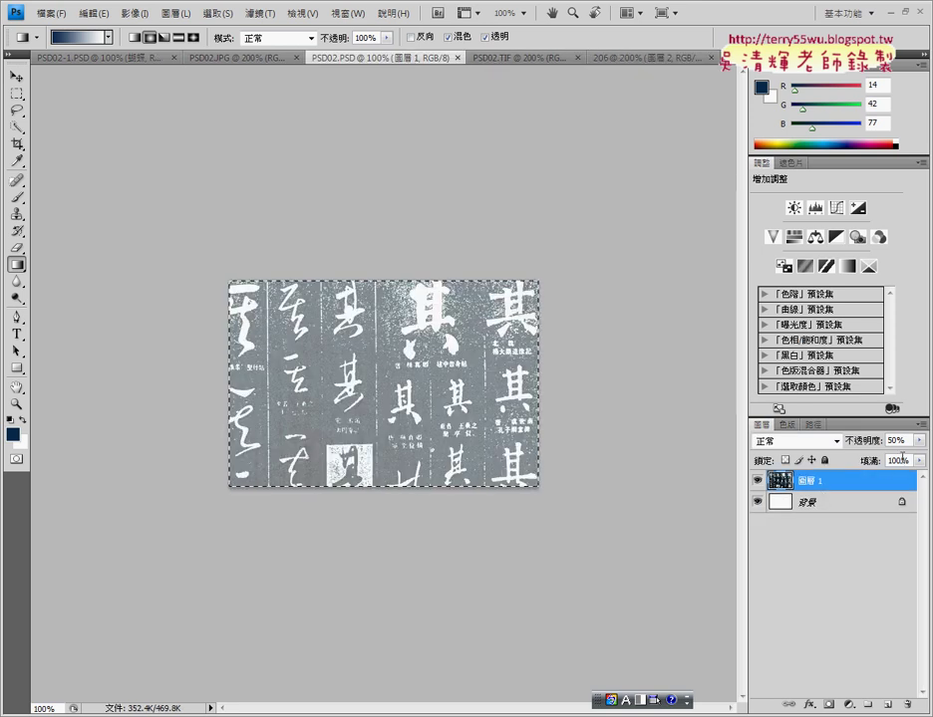
mouse_move(787, 480)
mouse_down()
mouse_move(654, 69)
mouse_move(597, 379)
mouse_up()
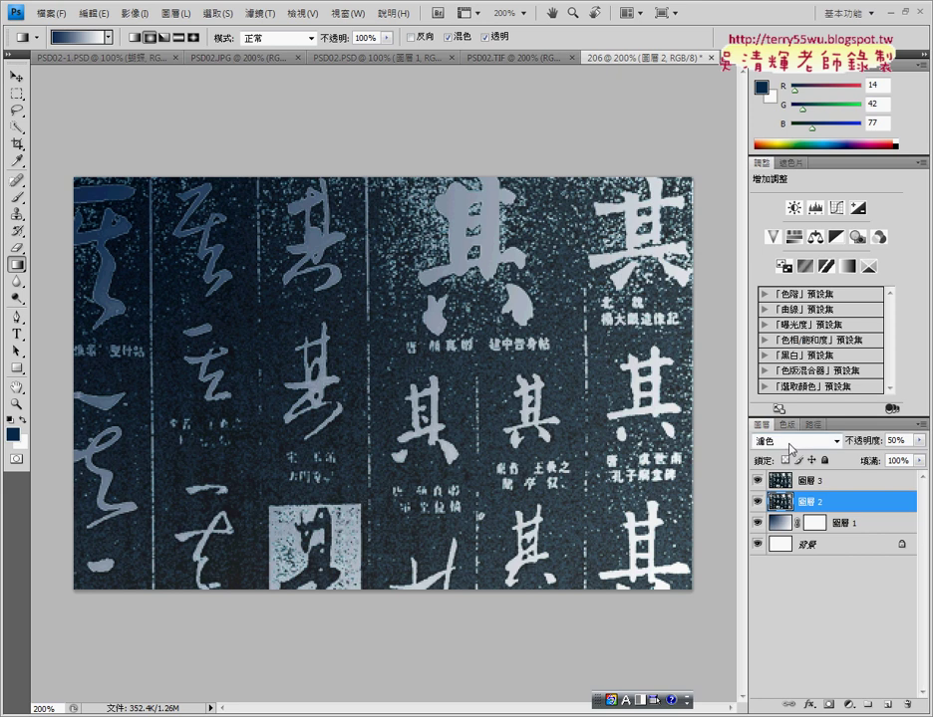
click(789, 450)
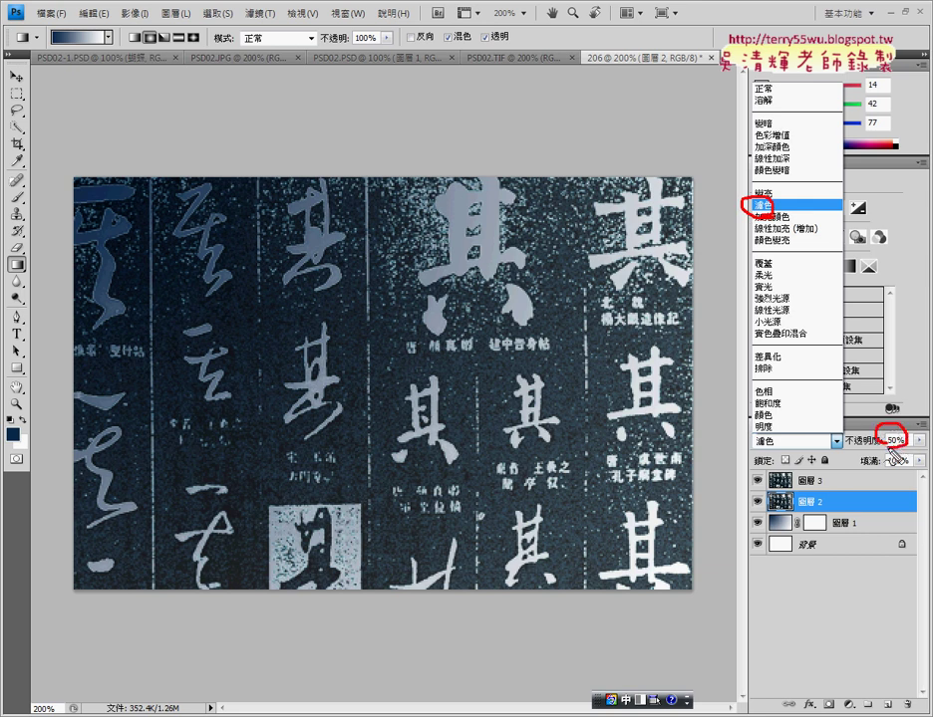
click(887, 438)
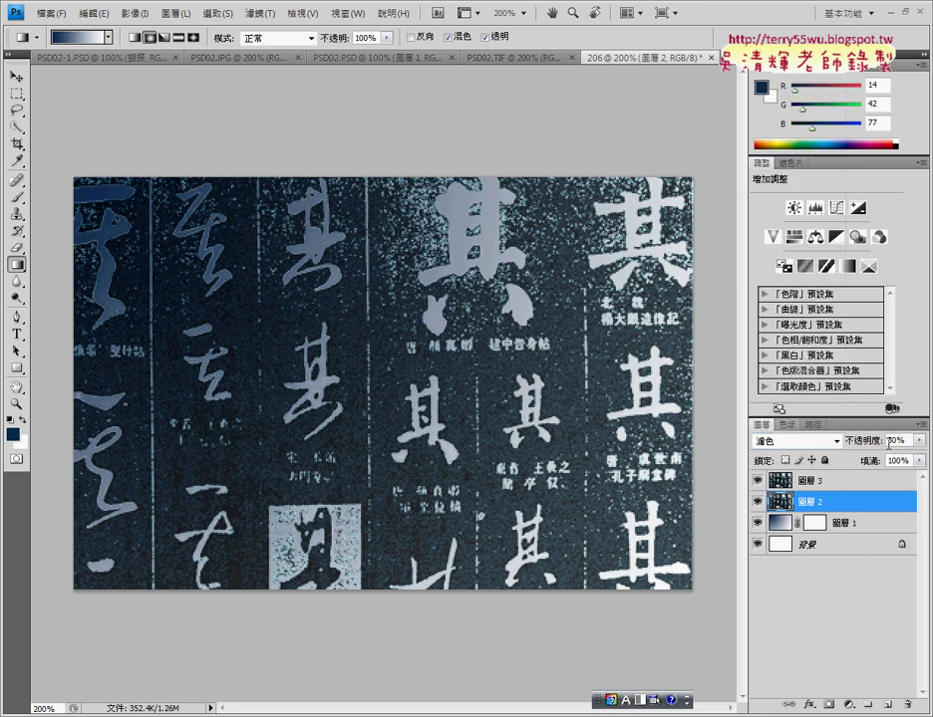
click(809, 480)
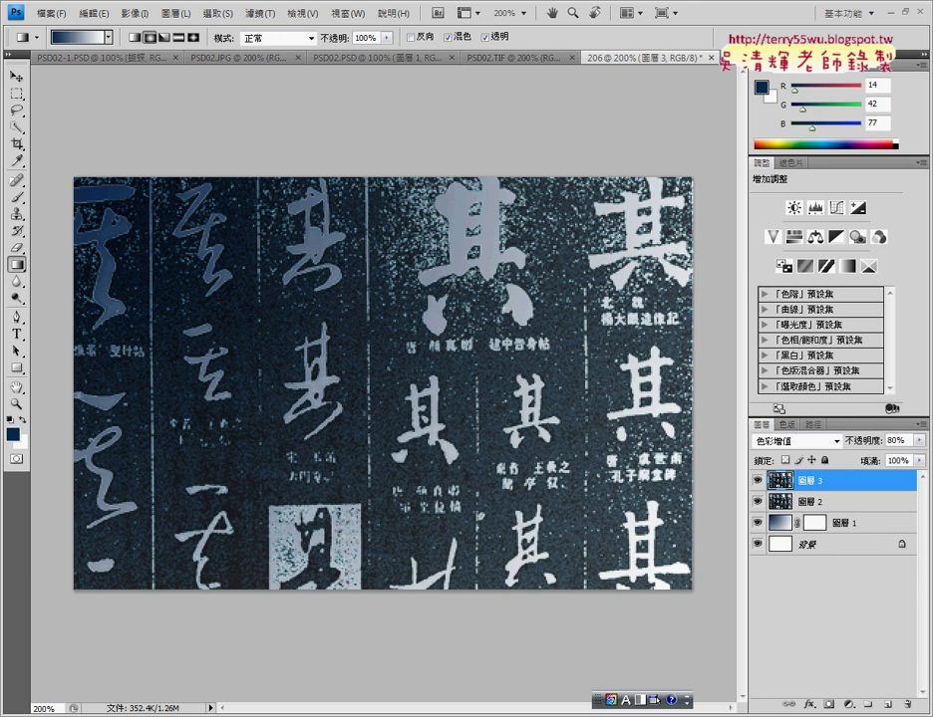
Step: View the finished PSD02.TIF reference, then bring the PSD02.JPG butterfly photo to the front
click(482, 58)
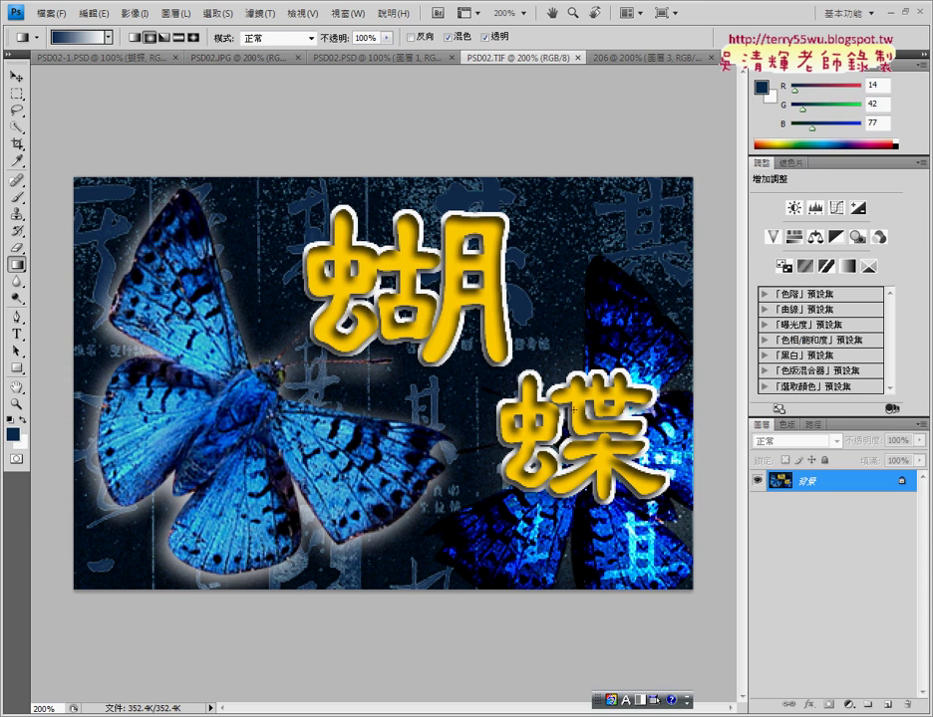
key(ctrl+shift+Tab)
key(ctrl+shift+Tab)
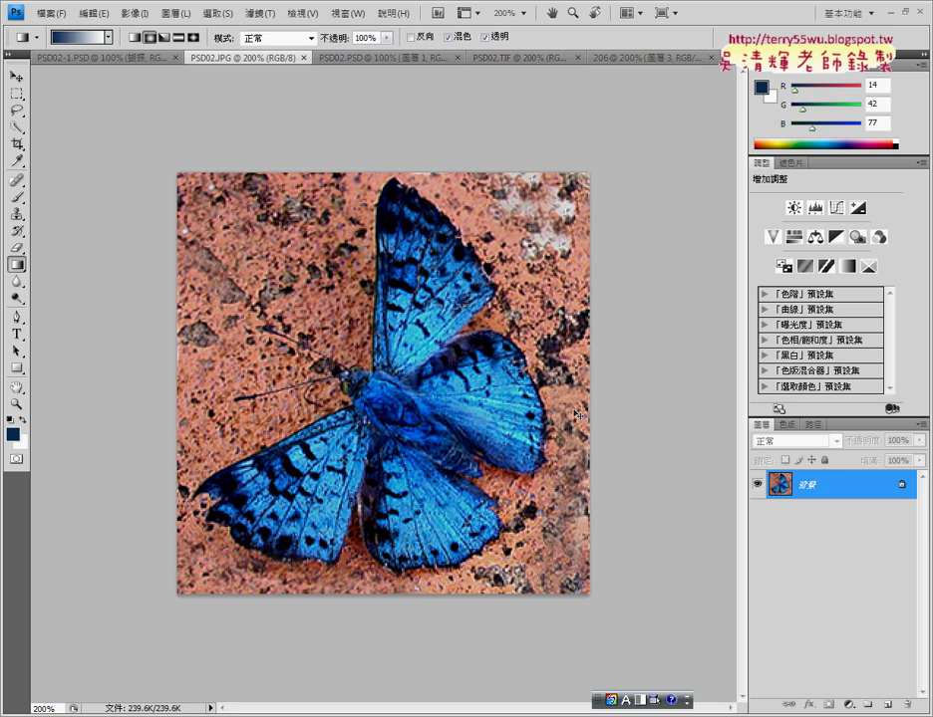
Step: Zoom in and switch the status readout to document dimensions, 9.98 × 10.2 cm at 72 ppi
key(ctrl+plus)
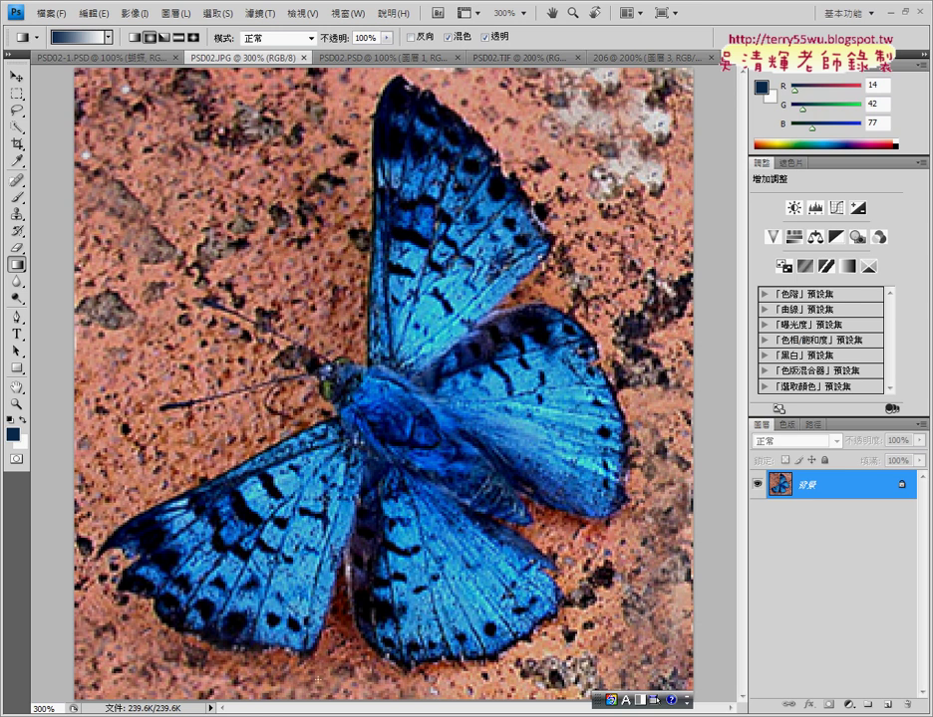
click(208, 708)
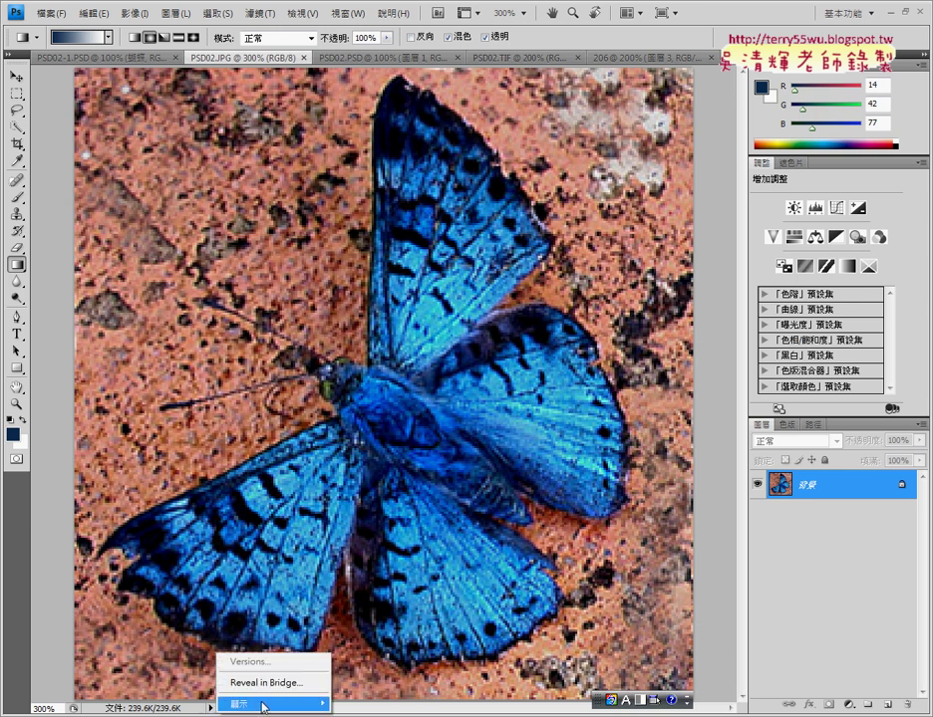
mouse_move(271, 704)
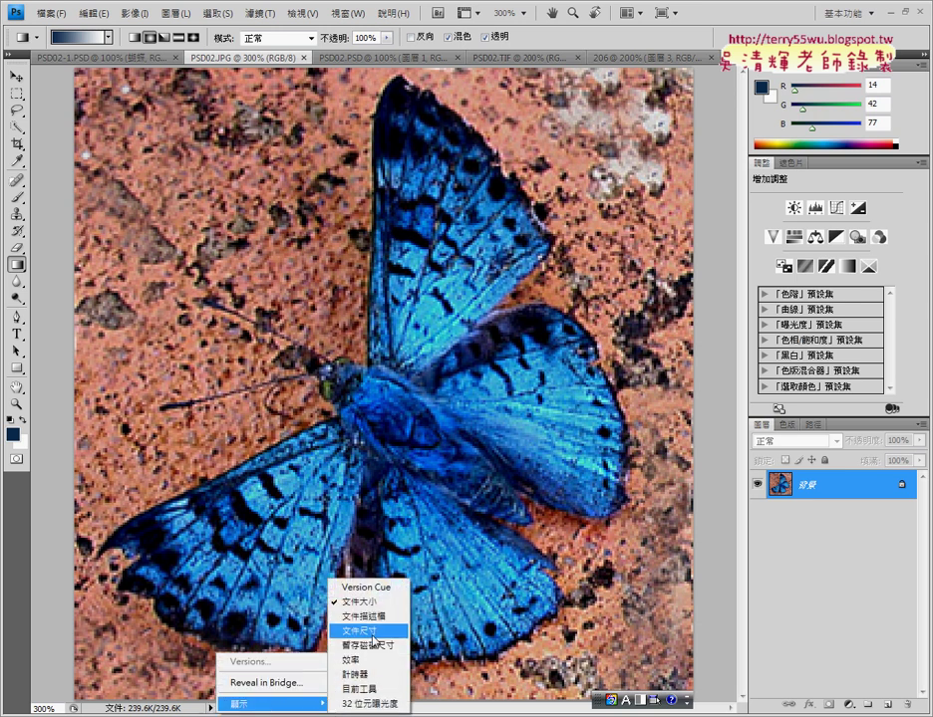
click(371, 634)
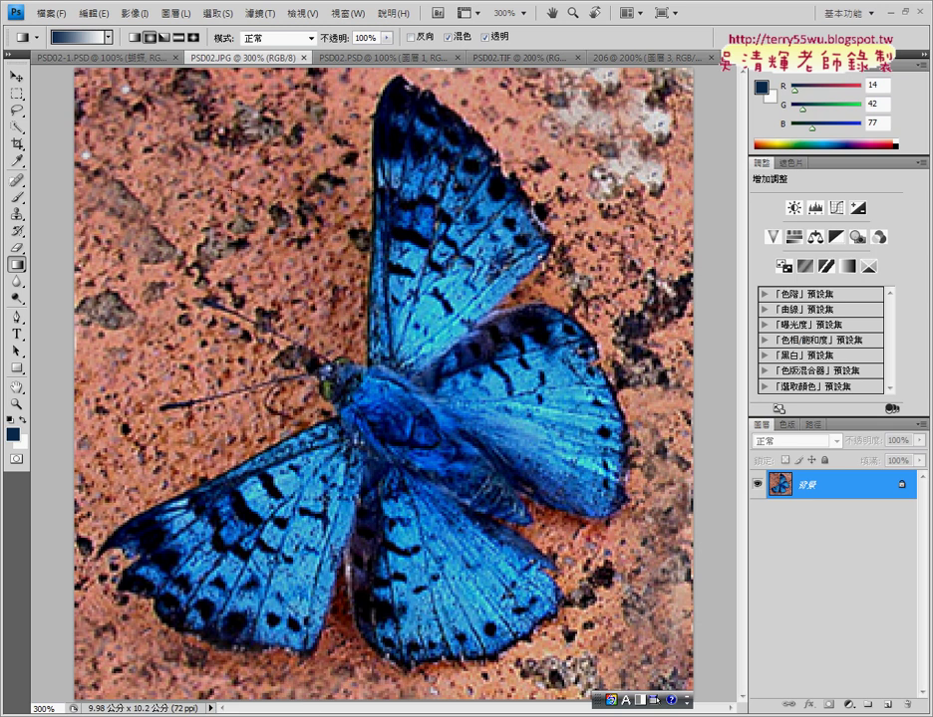
Step: Set Units & Rulers preferences to pixels so the image reads 283 × 289 pixels
click(97, 14)
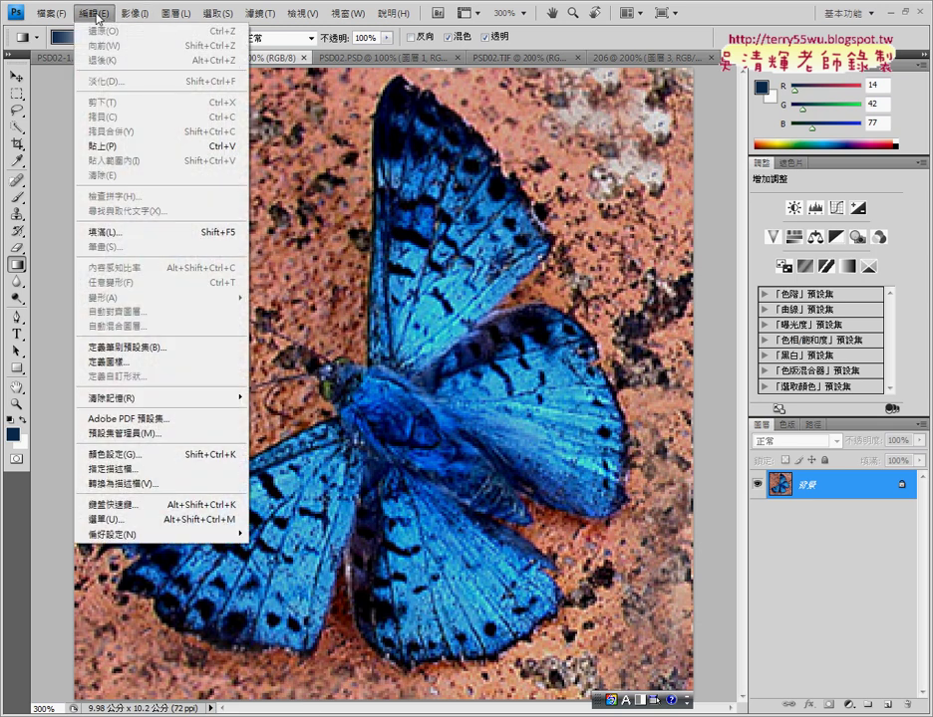
mouse_move(160, 534)
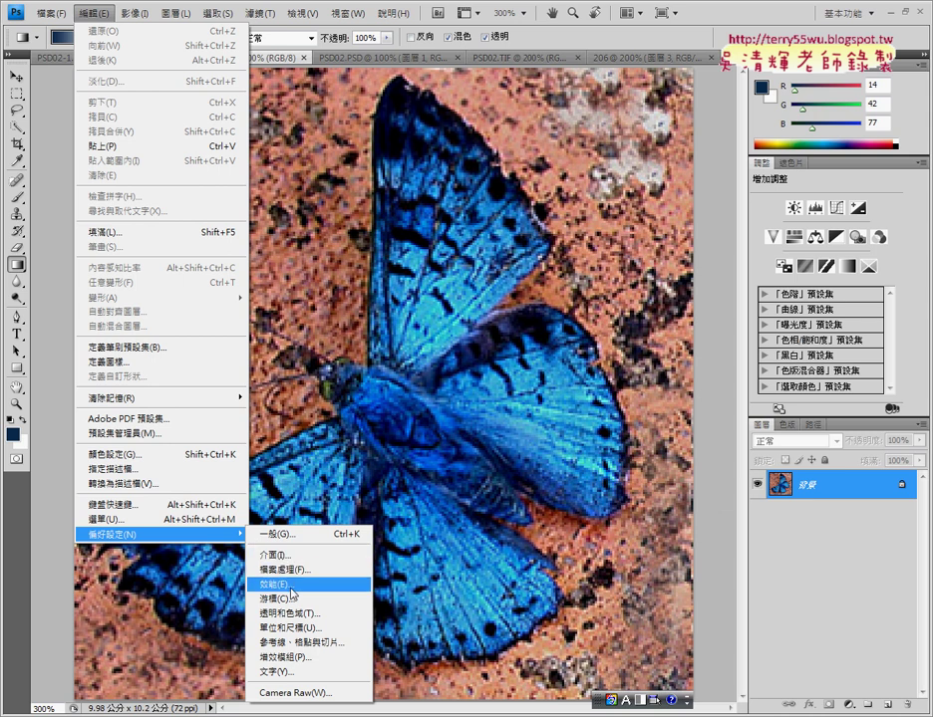
click(301, 629)
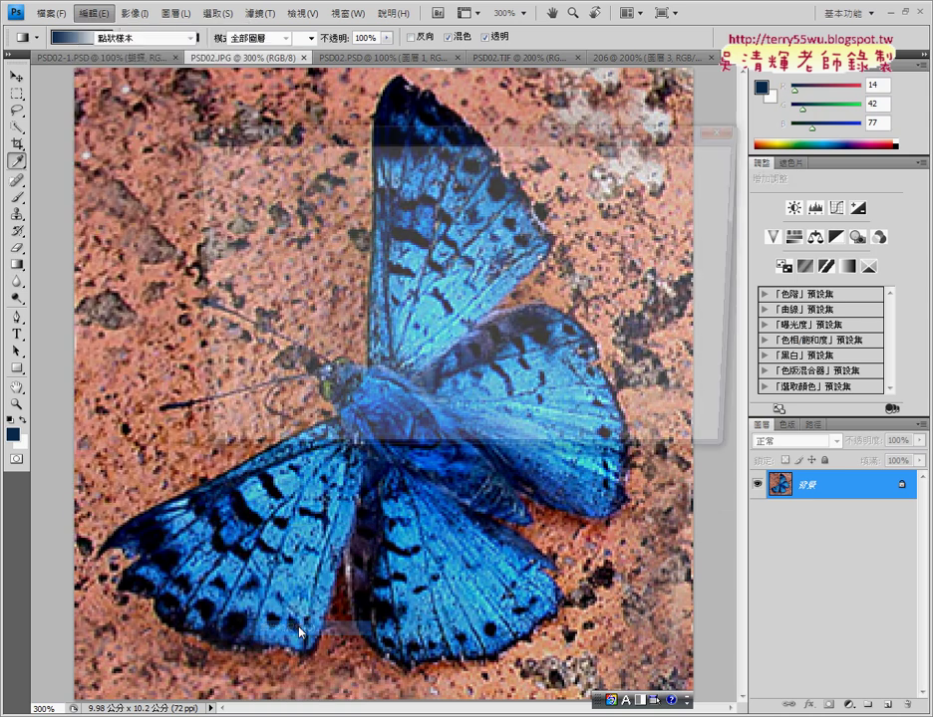
click(392, 174)
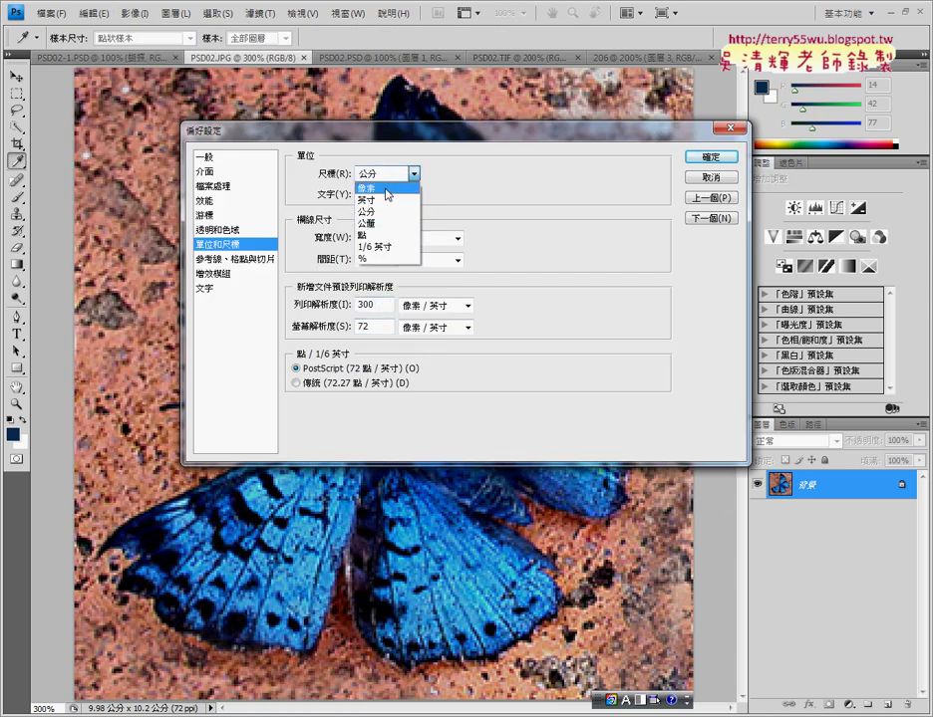
click(387, 189)
click(713, 158)
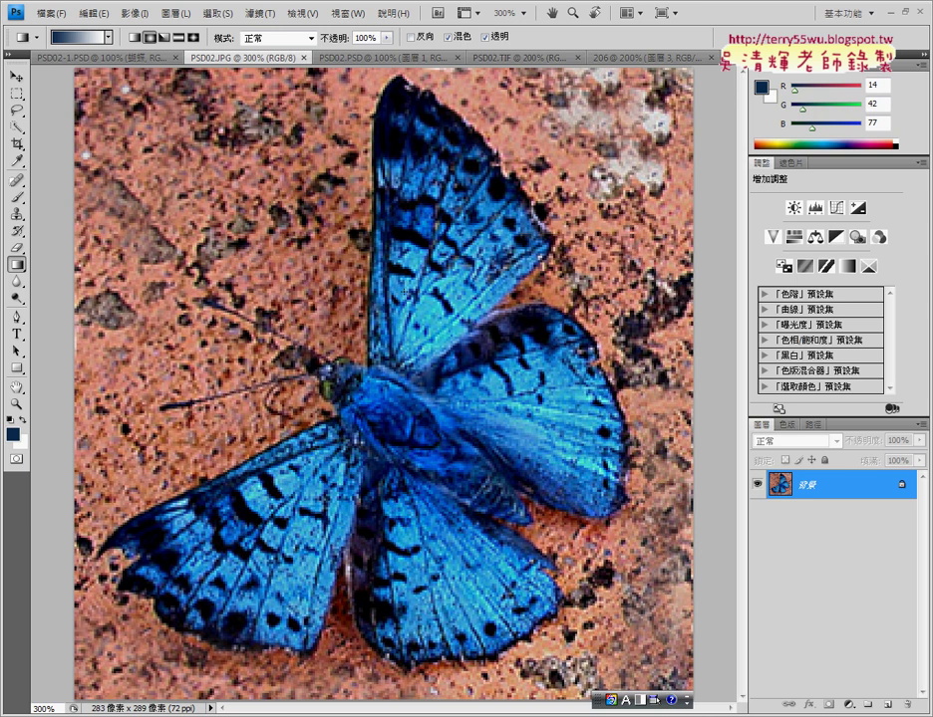
Step: Brush the Quick Selection tool over the reddish-brown ground around the butterfly, including near the antenna
click(17, 160)
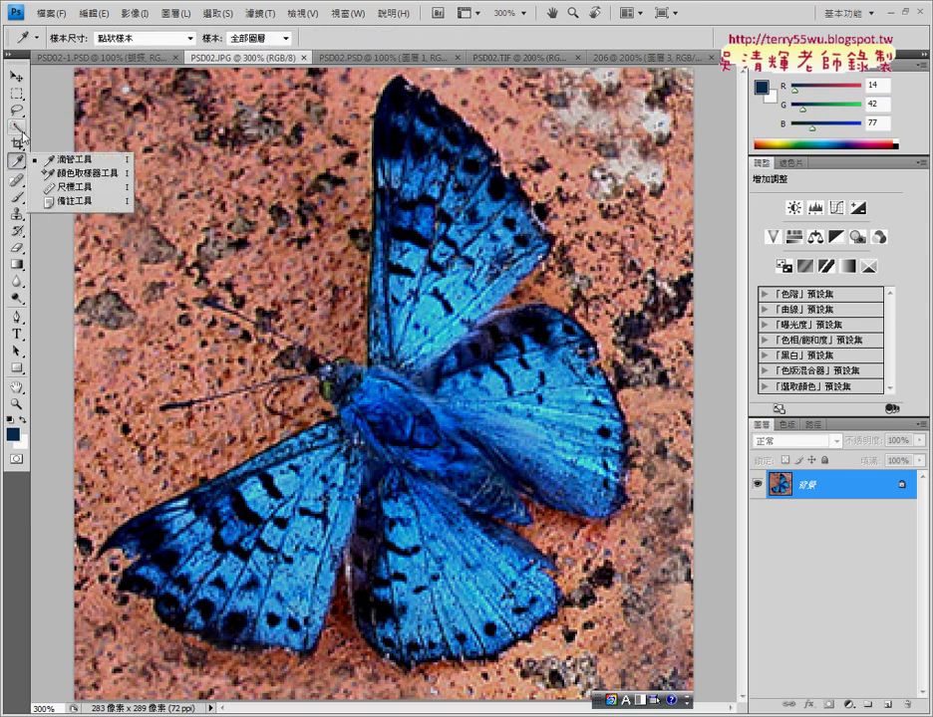
click(18, 130)
click(75, 127)
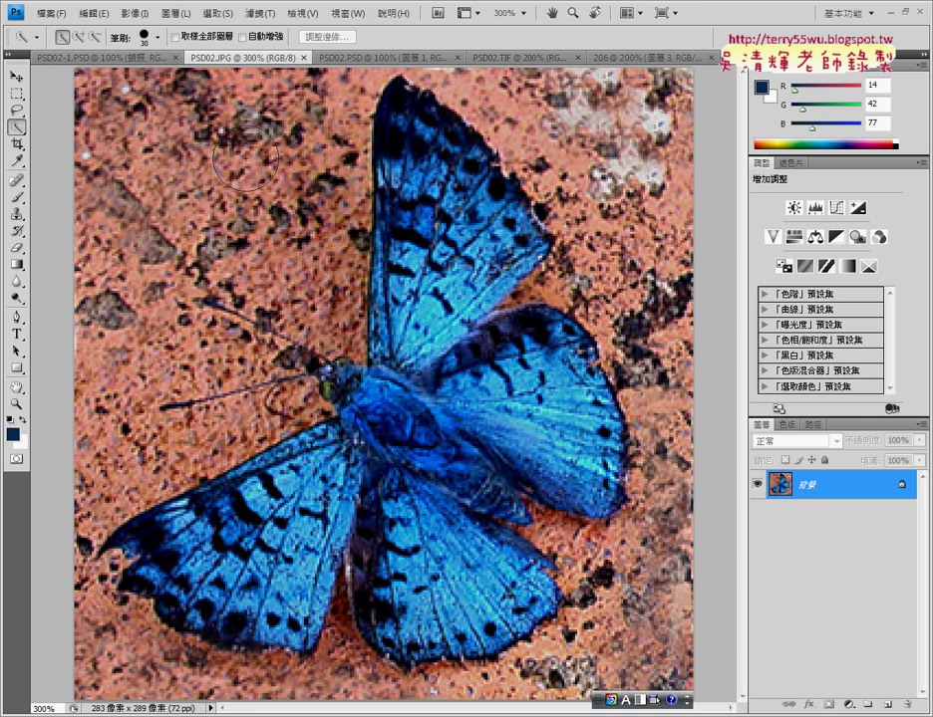
mouse_move(229, 164)
mouse_down()
mouse_move(304, 149)
mouse_move(339, 114)
mouse_up()
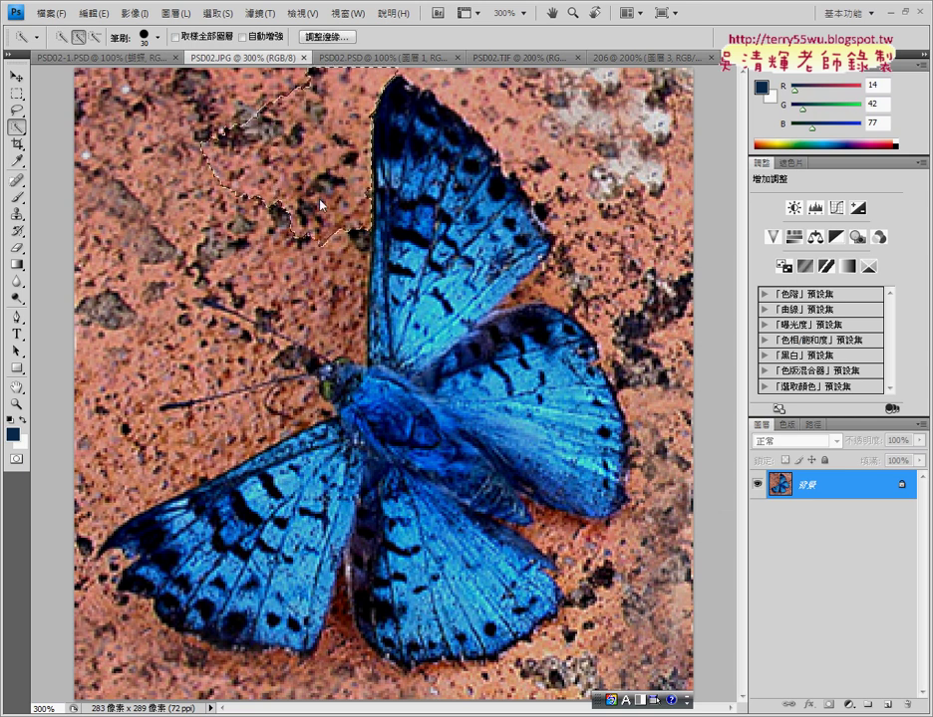
mouse_move(557, 125)
mouse_down()
mouse_move(633, 225)
mouse_move(618, 281)
mouse_move(576, 269)
mouse_up()
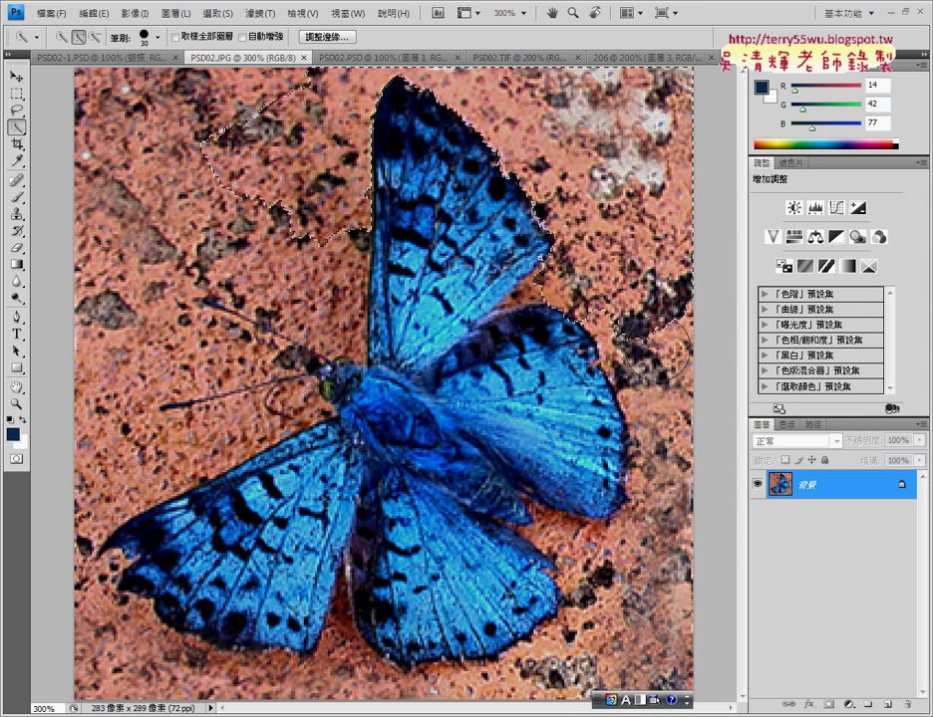
mouse_move(576, 269)
mouse_down()
mouse_move(665, 451)
mouse_move(660, 558)
mouse_move(563, 540)
mouse_move(573, 547)
mouse_move(558, 662)
mouse_move(373, 675)
mouse_move(453, 687)
mouse_move(142, 660)
mouse_move(79, 550)
mouse_up()
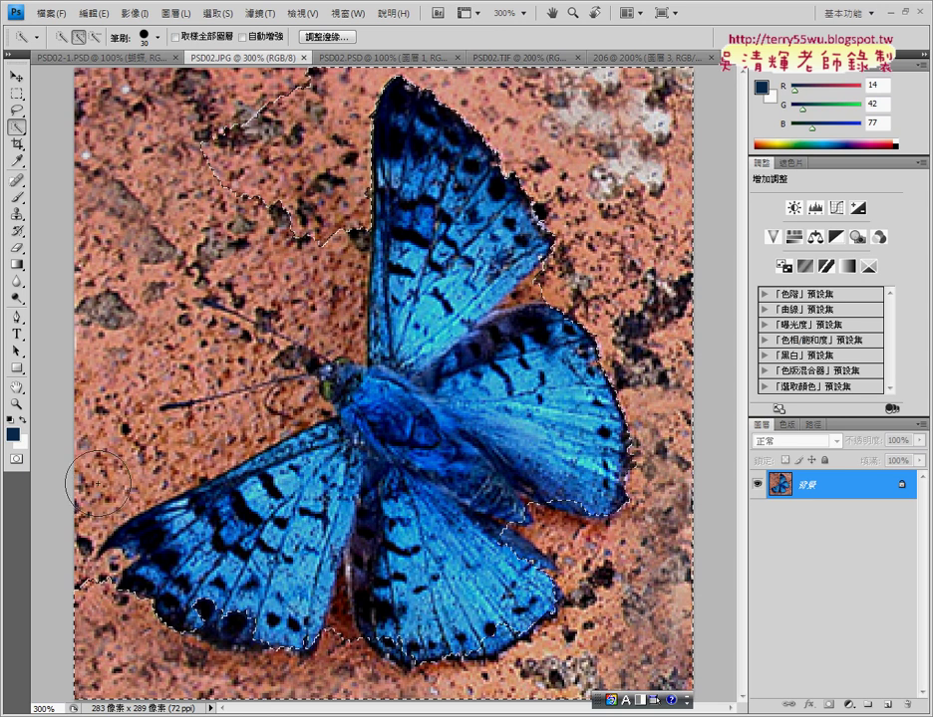
drag(79, 550, 264, 612)
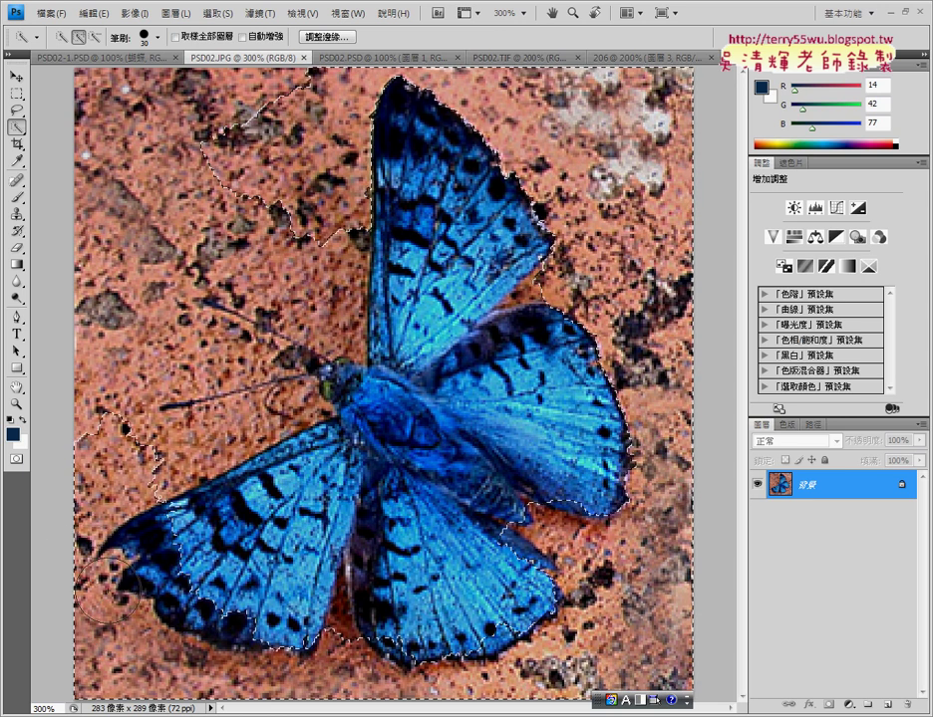
mouse_move(198, 423)
mouse_down()
mouse_move(189, 376)
mouse_move(138, 305)
mouse_move(332, 312)
mouse_move(198, 172)
mouse_move(223, 192)
mouse_up()
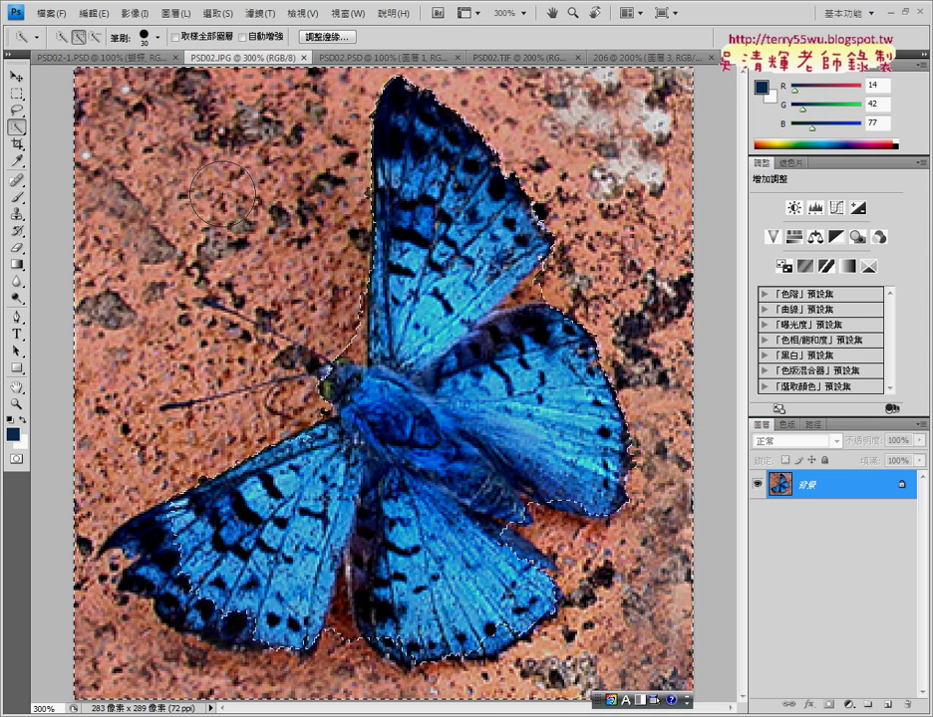
right_click(16, 127)
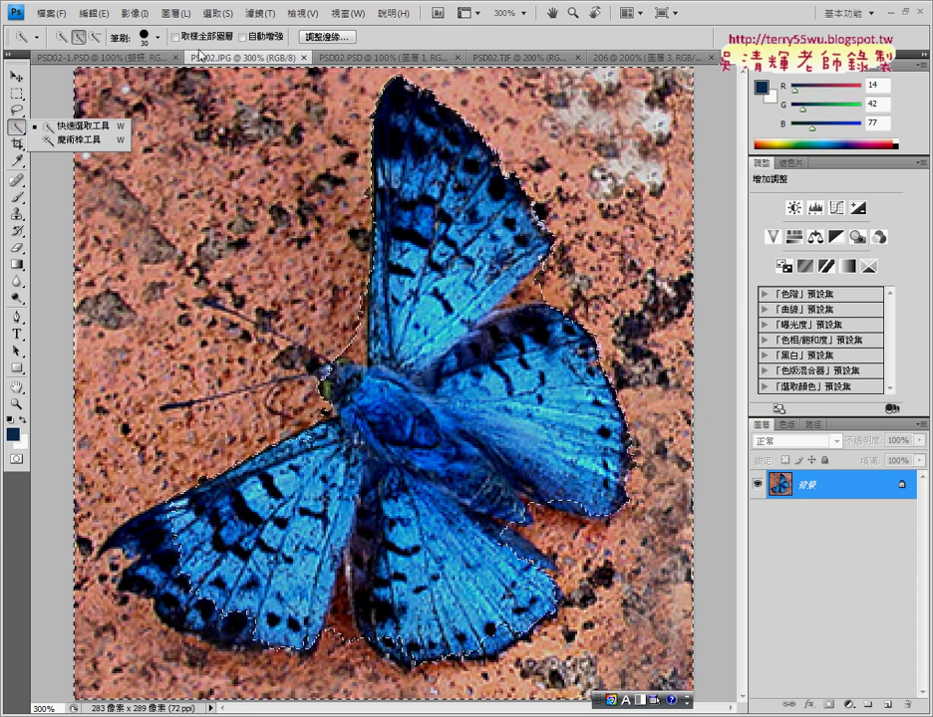
Step: Invert the selection with Select > Inverse and zoom to 400% to inspect the edges
click(261, 14)
mouse_move(218, 14)
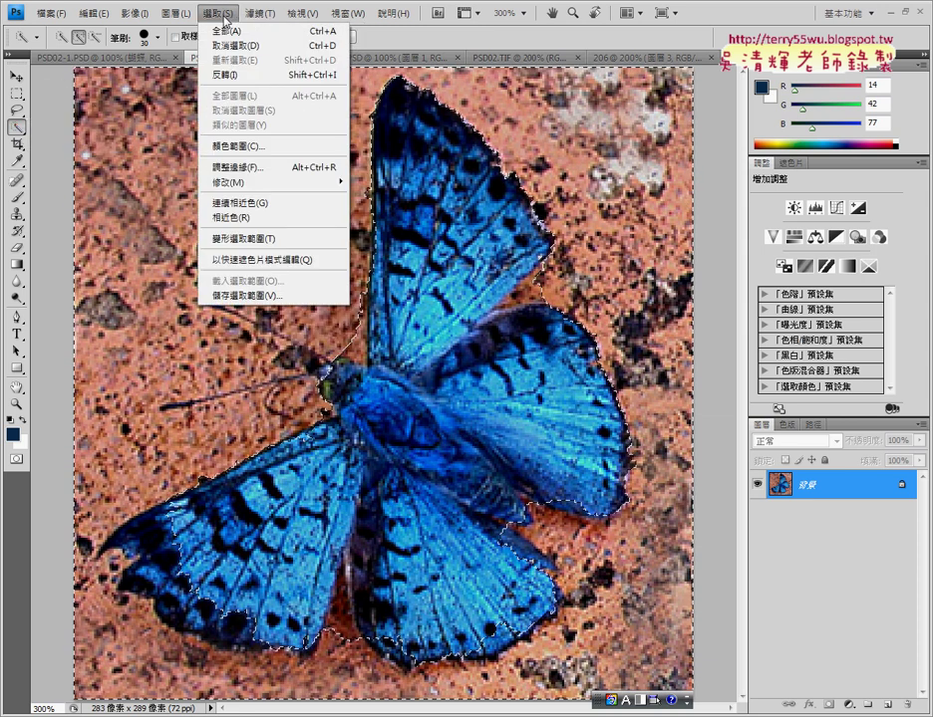
click(231, 75)
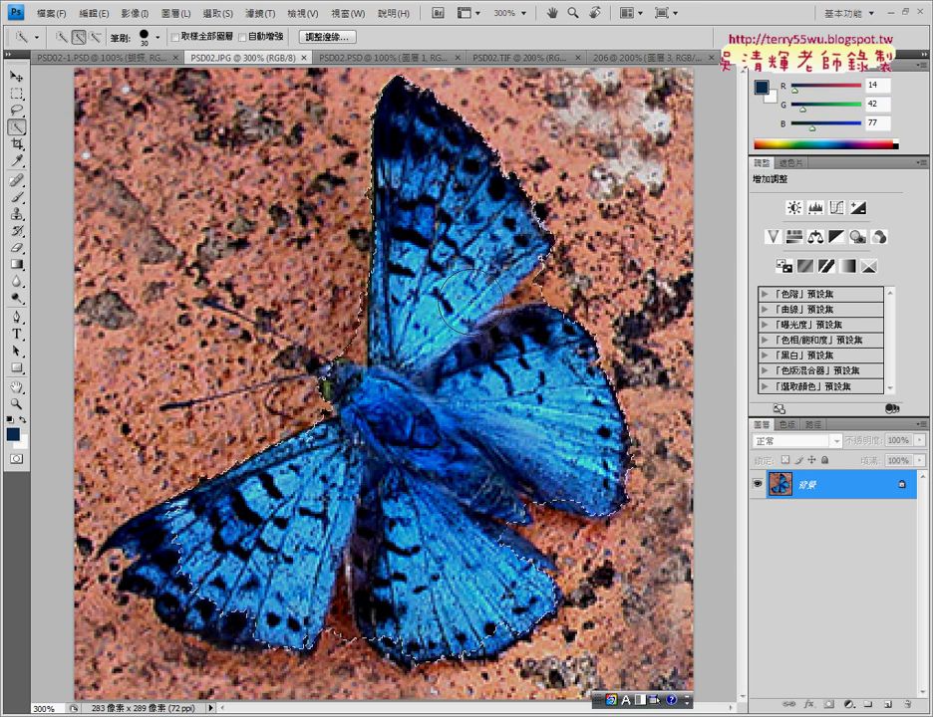
key(ctrl+plus)
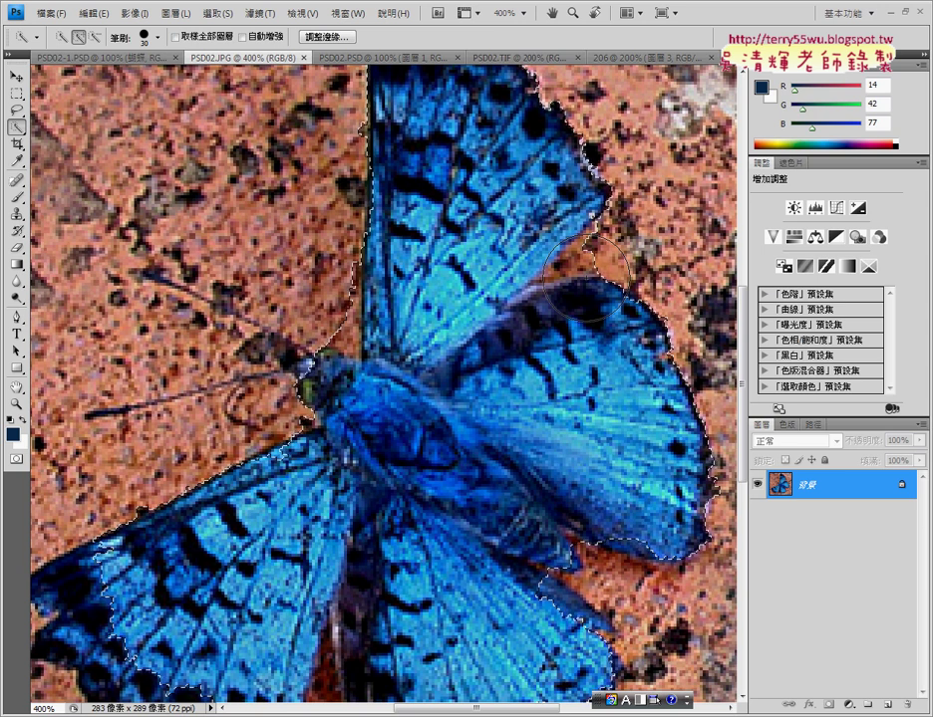
Step: Use the Lasso tool at 0 px feather to subtract a strip along the right side
click(18, 111)
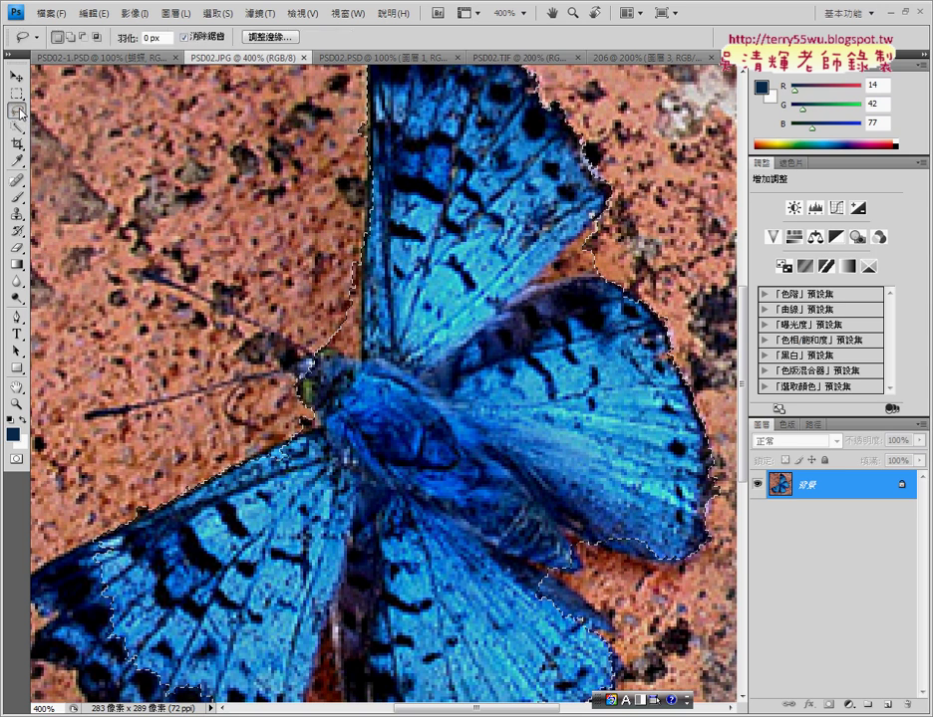
click(147, 37)
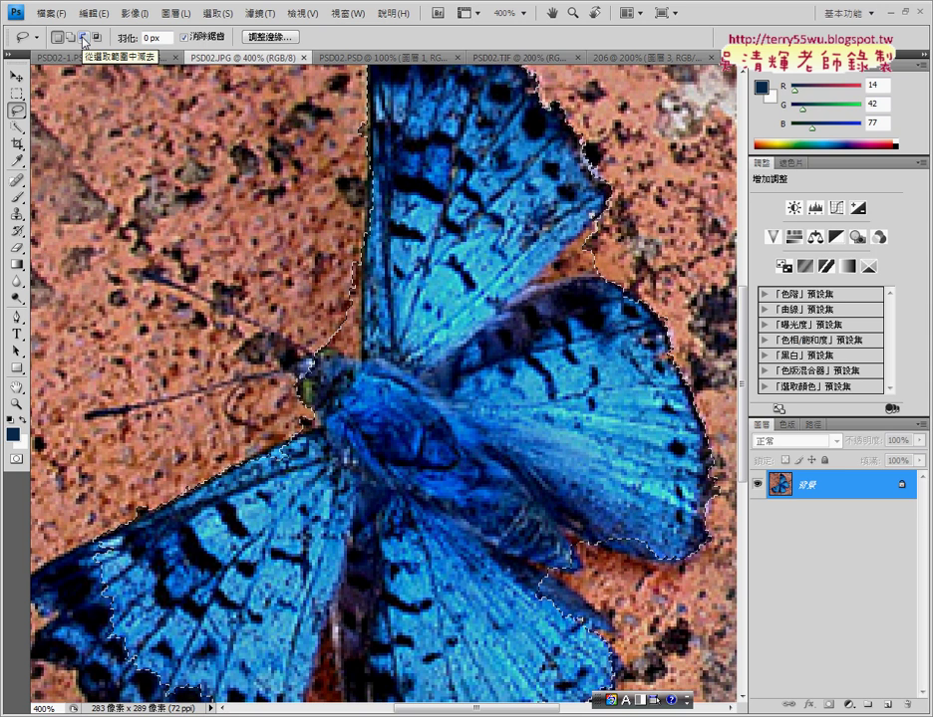
click(84, 37)
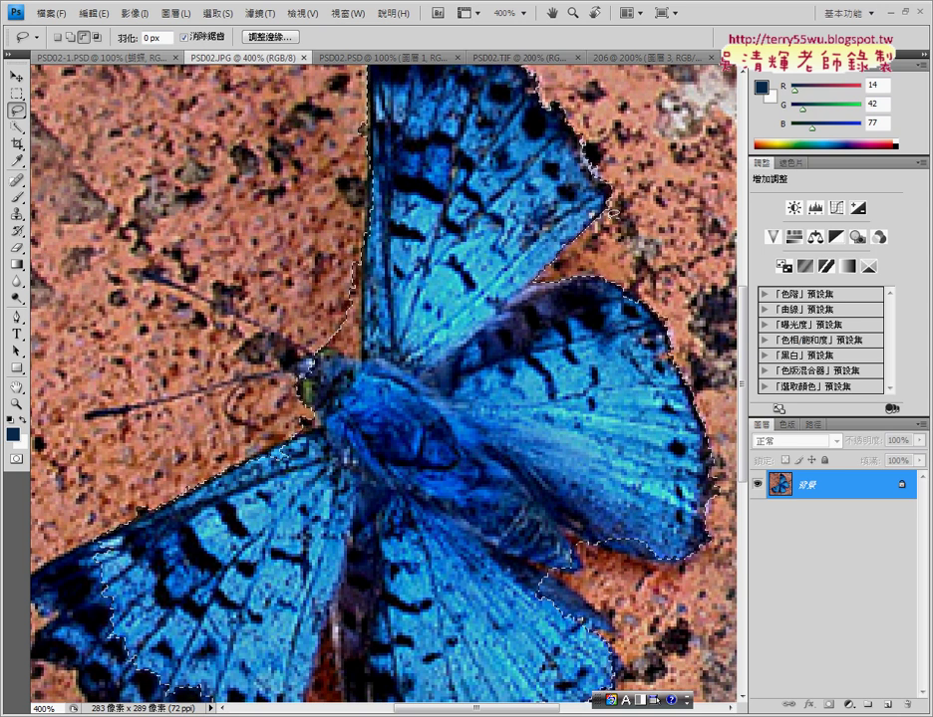
drag(745, 401, 745, 503)
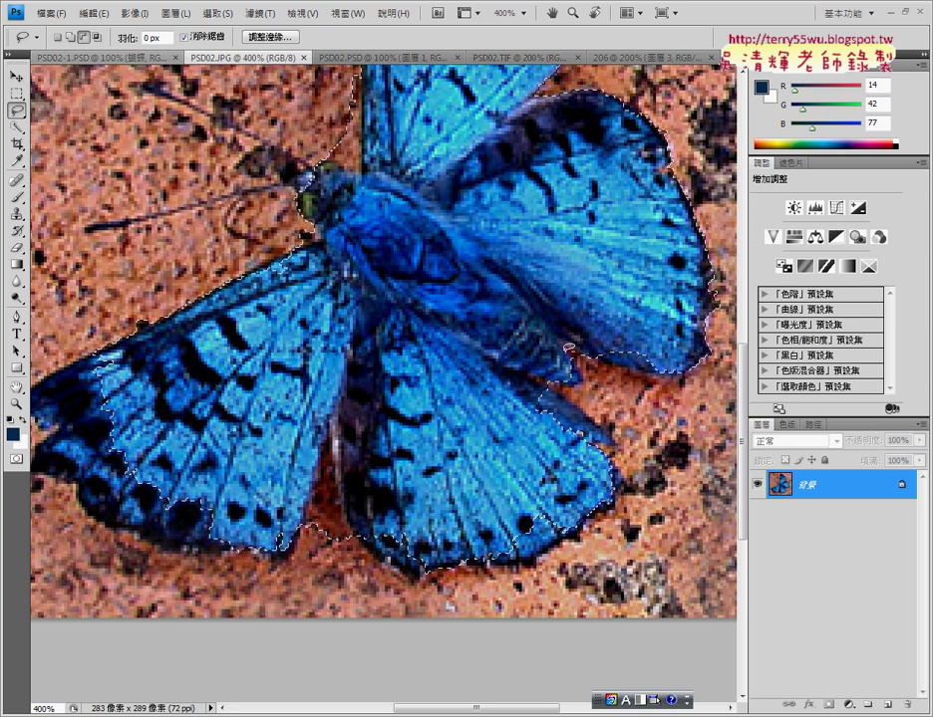
Step: Add the missed lower edge of the right wing, then trim ground below it, undoing a stray patch
click(70, 36)
drag(623, 339, 669, 355)
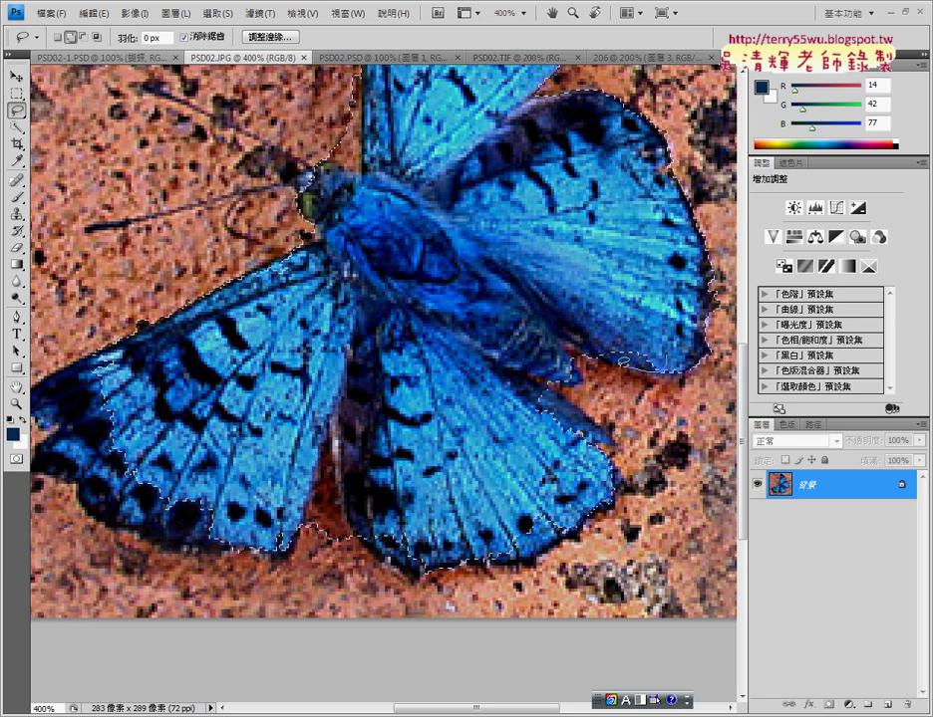
drag(596, 345, 687, 359)
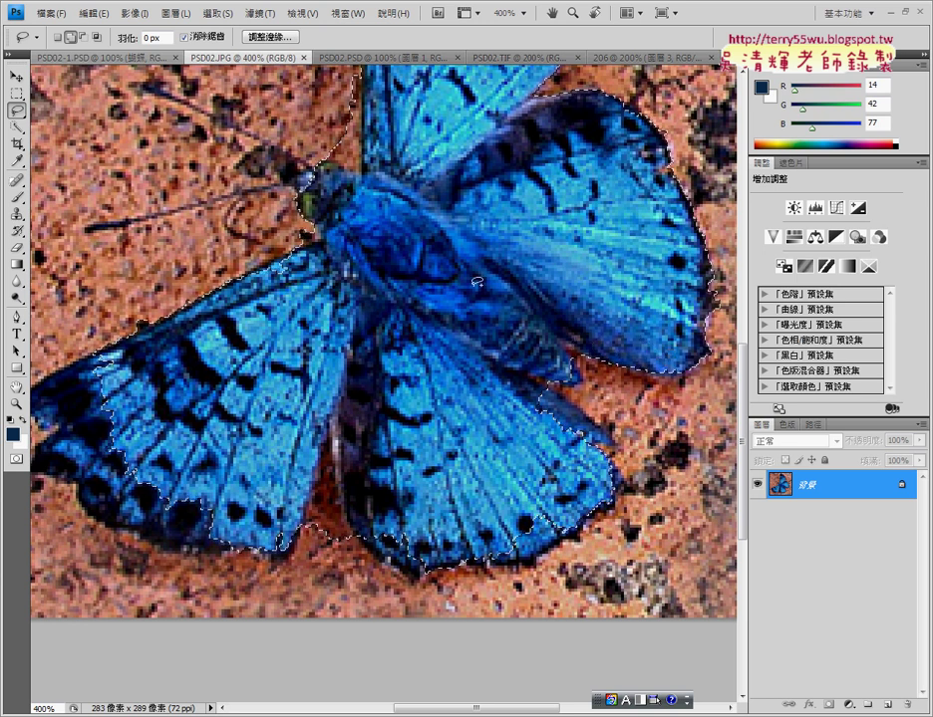
click(83, 37)
drag(596, 357, 564, 335)
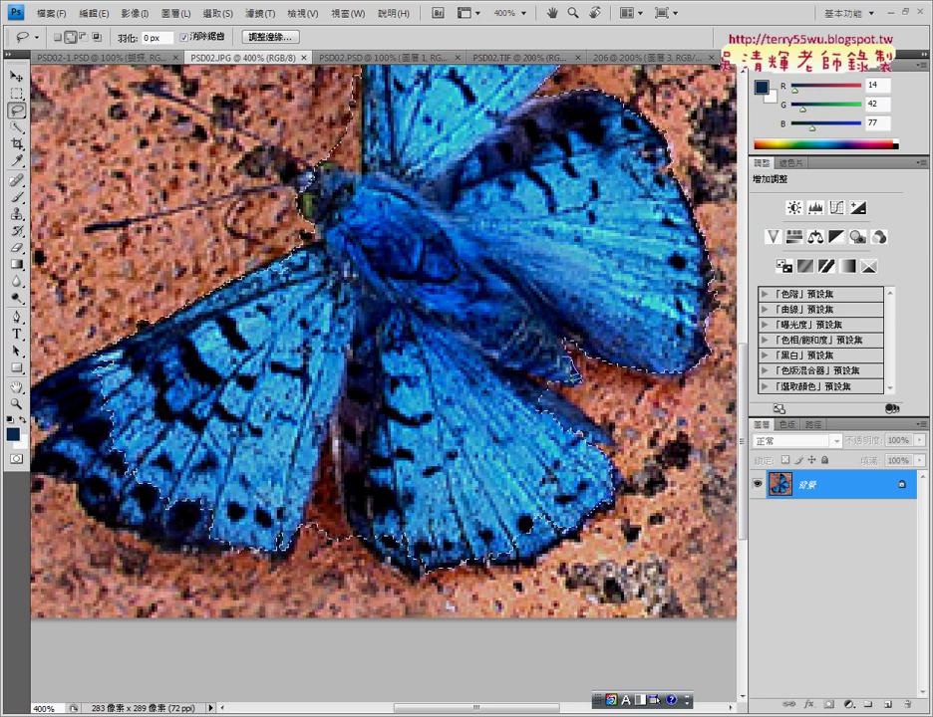
drag(538, 359, 581, 382)
key(ctrl+z)
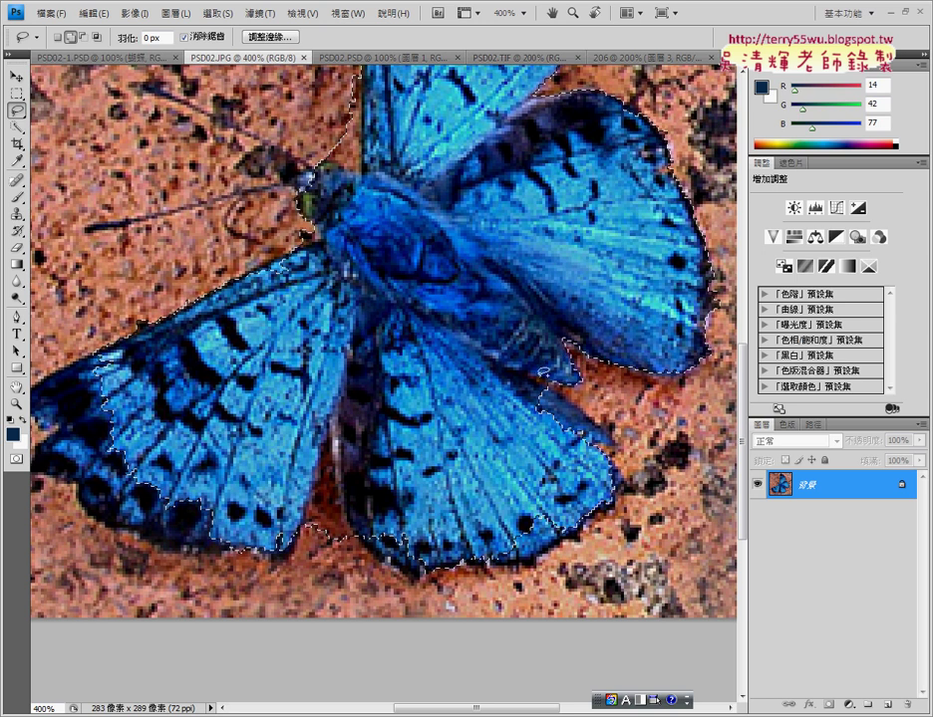
Step: Add the lower-right wing edge to the butterfly selection
click(83, 37)
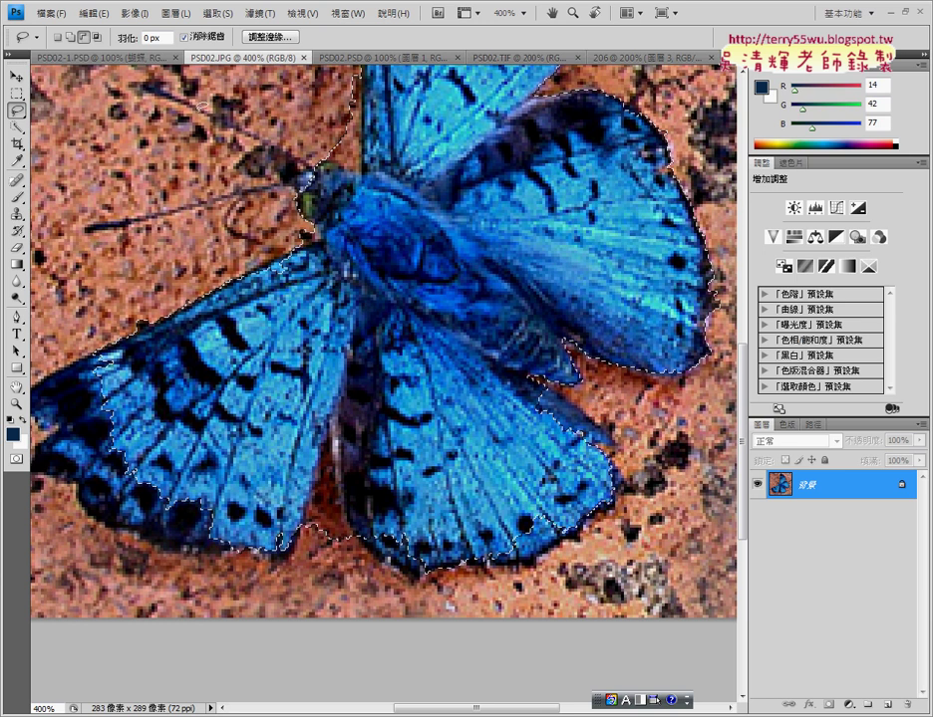
click(72, 38)
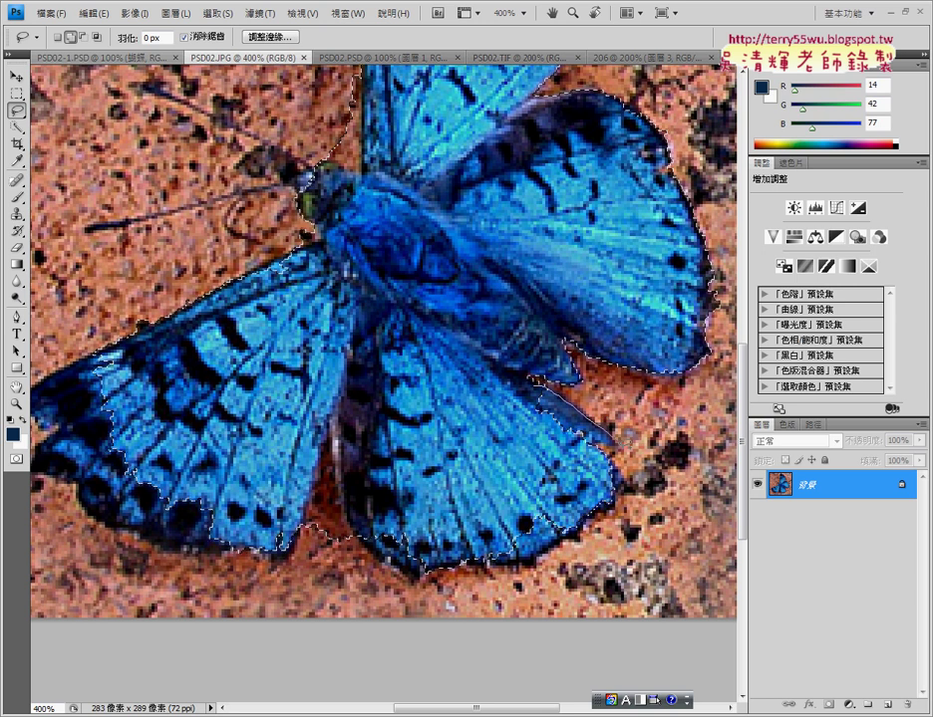
mouse_move(610, 442)
mouse_down()
mouse_move(520, 395)
mouse_move(630, 402)
mouse_up()
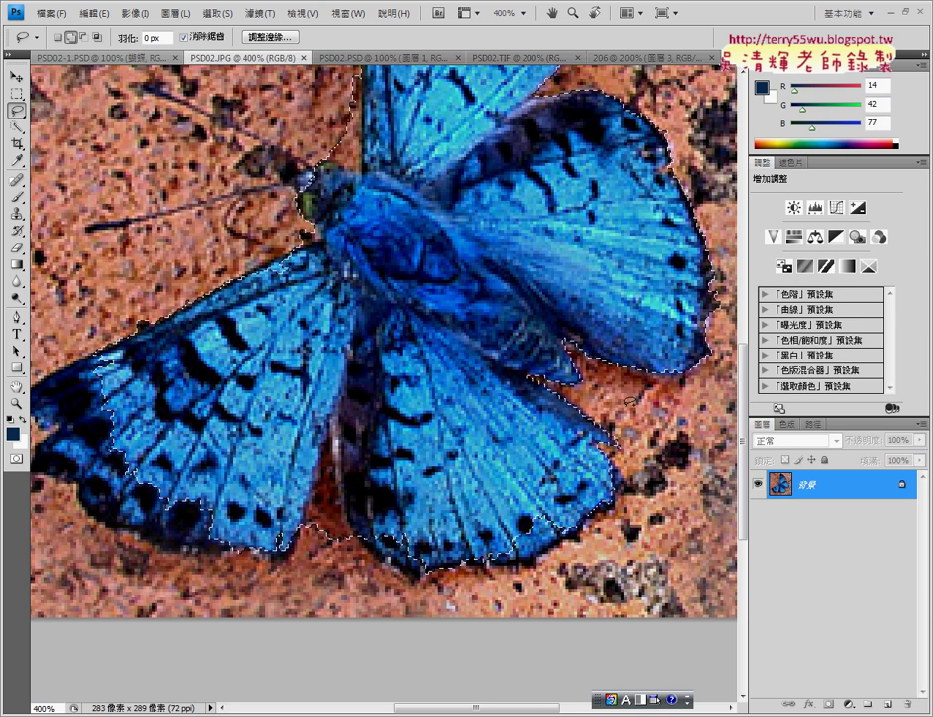
Step: Adjust the selection along the lower wing's left edge, adding and subtracting small areas
scroll(628, 400, down, 2)
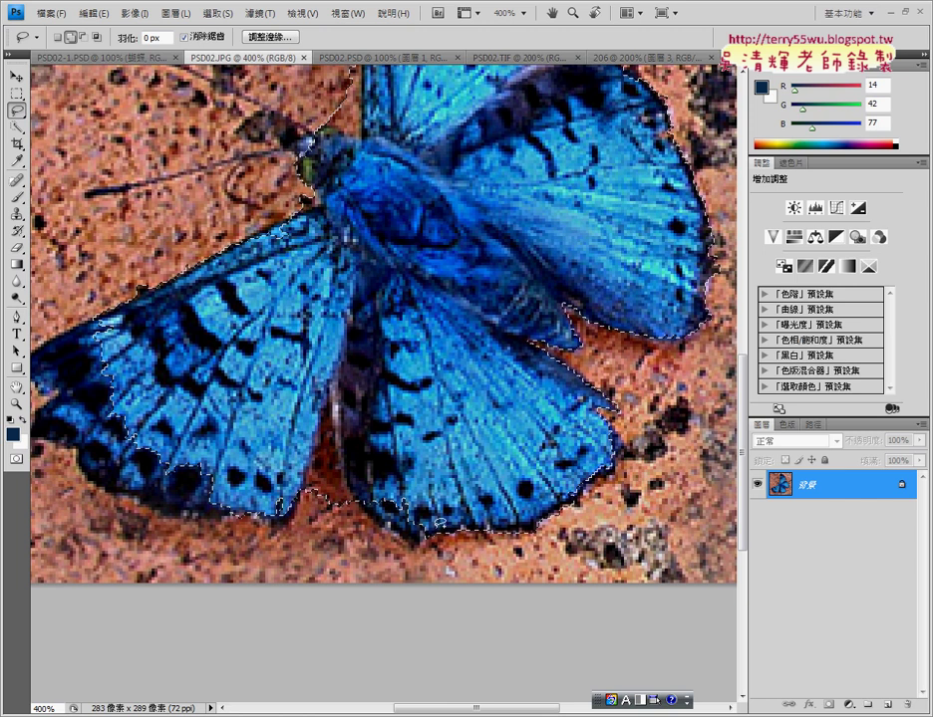
drag(364, 495, 365, 496)
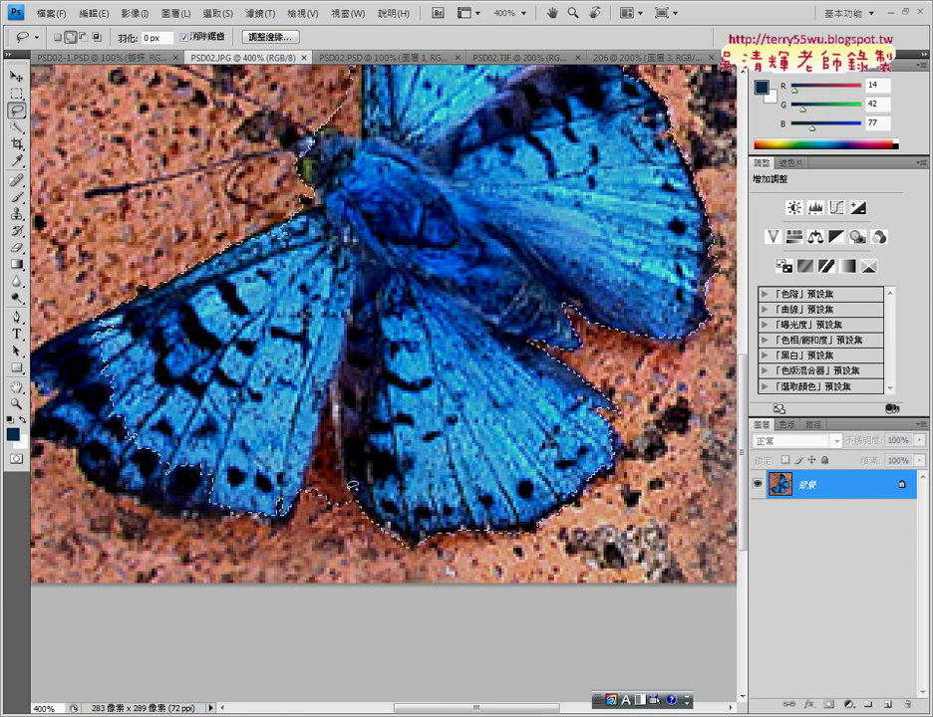
click(82, 36)
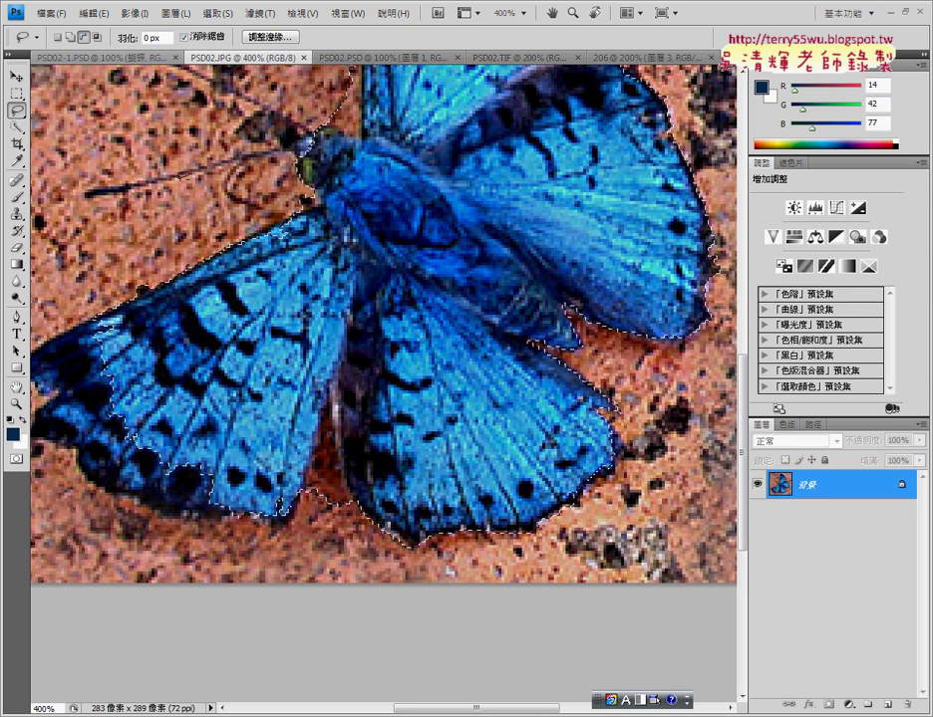
mouse_move(353, 523)
mouse_down()
mouse_move(334, 382)
mouse_move(329, 510)
mouse_move(354, 523)
mouse_up()
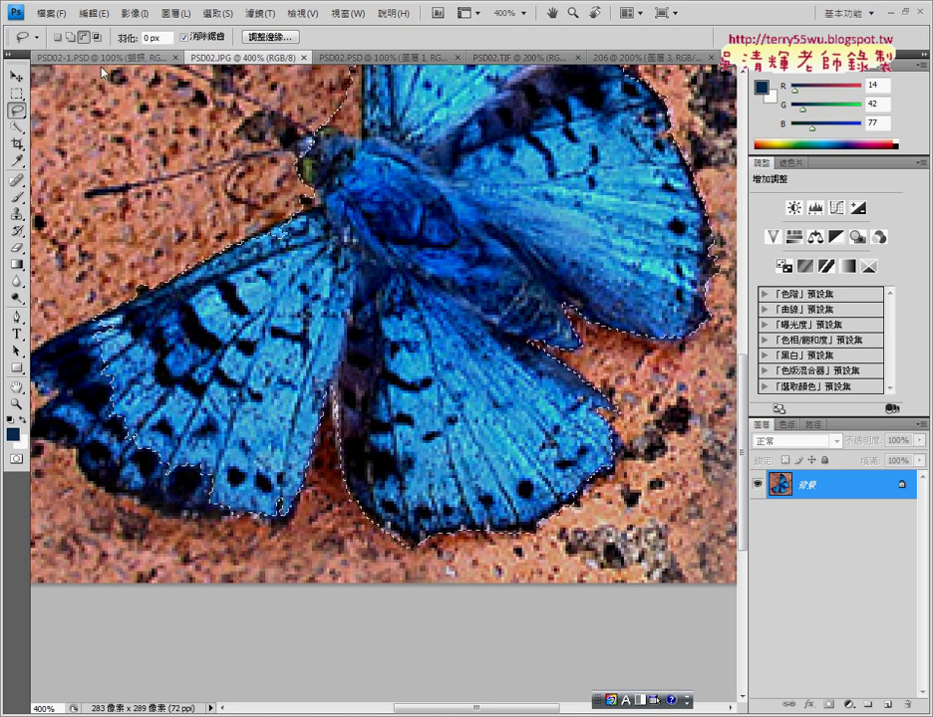
Step: Lasso-add the left forewing's lower and outer edge to the selection
click(67, 37)
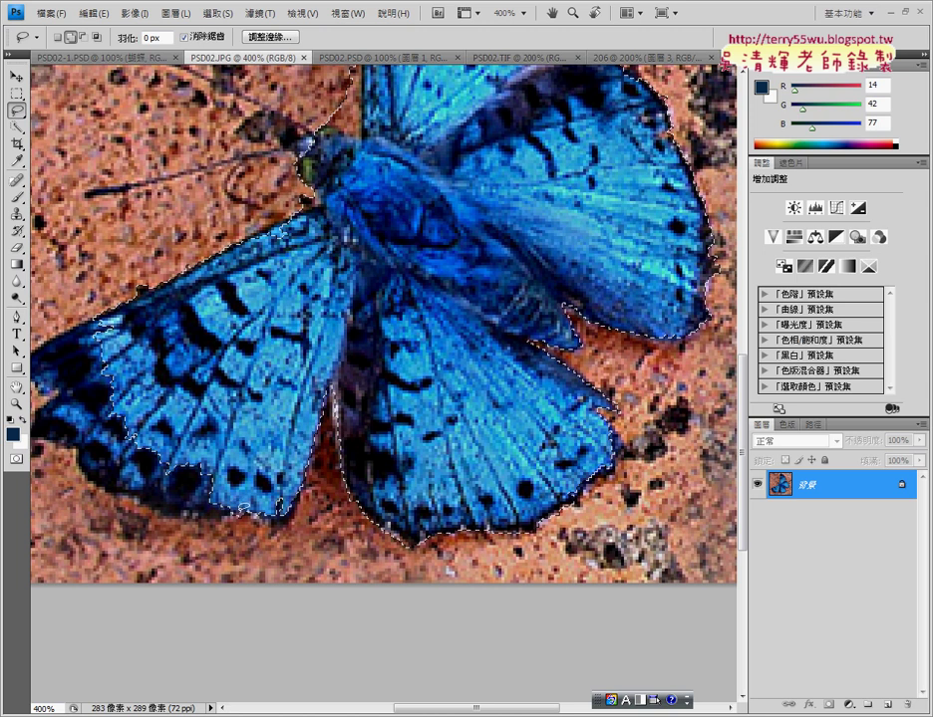
mouse_move(221, 516)
mouse_down()
mouse_move(79, 450)
mouse_move(42, 384)
mouse_up()
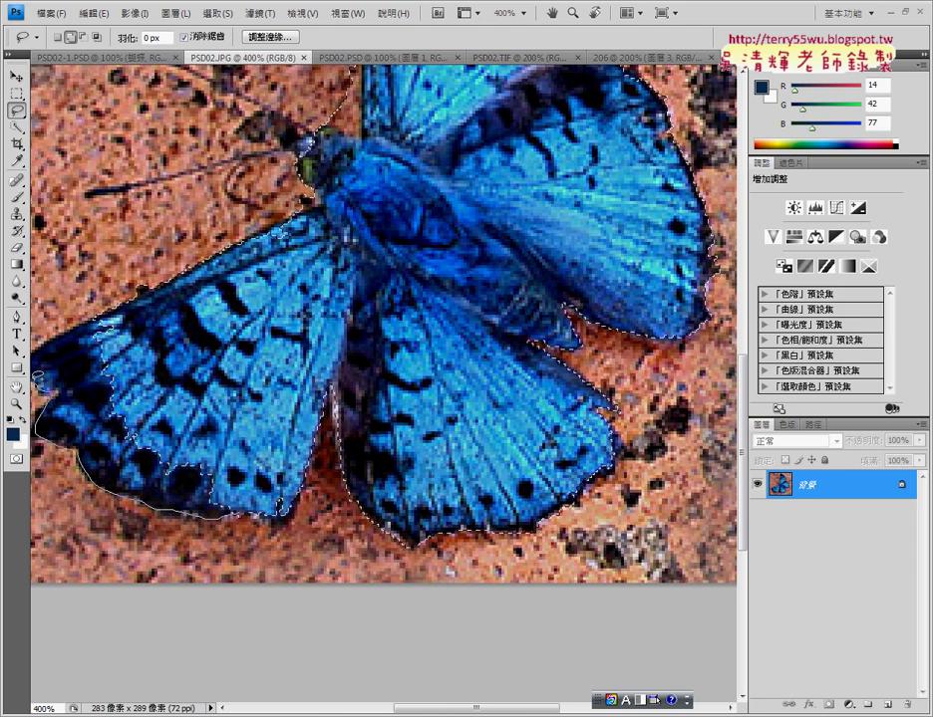
drag(40, 385, 36, 362)
drag(209, 516, 274, 503)
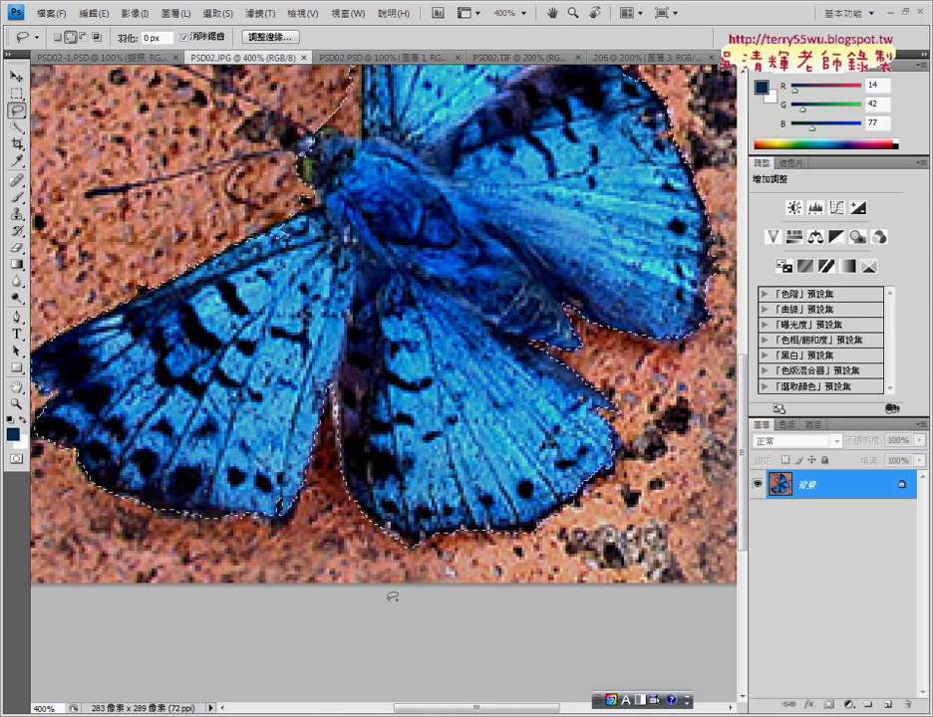
drag(538, 710, 398, 709)
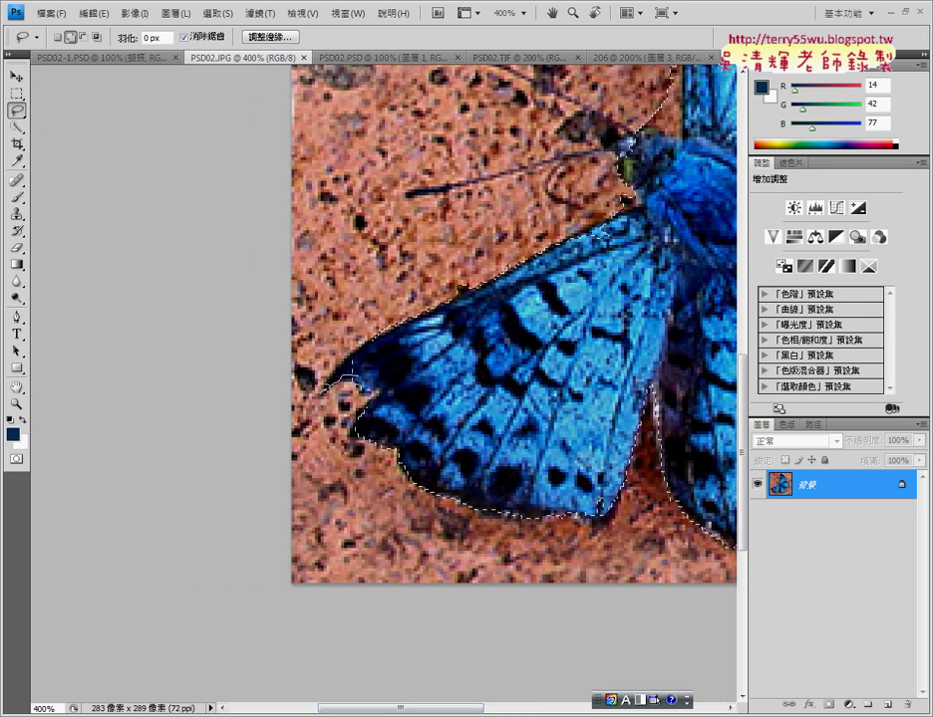
Step: Lasso the left wing tip into the selection and begin outlining the antennae
drag(353, 366, 388, 349)
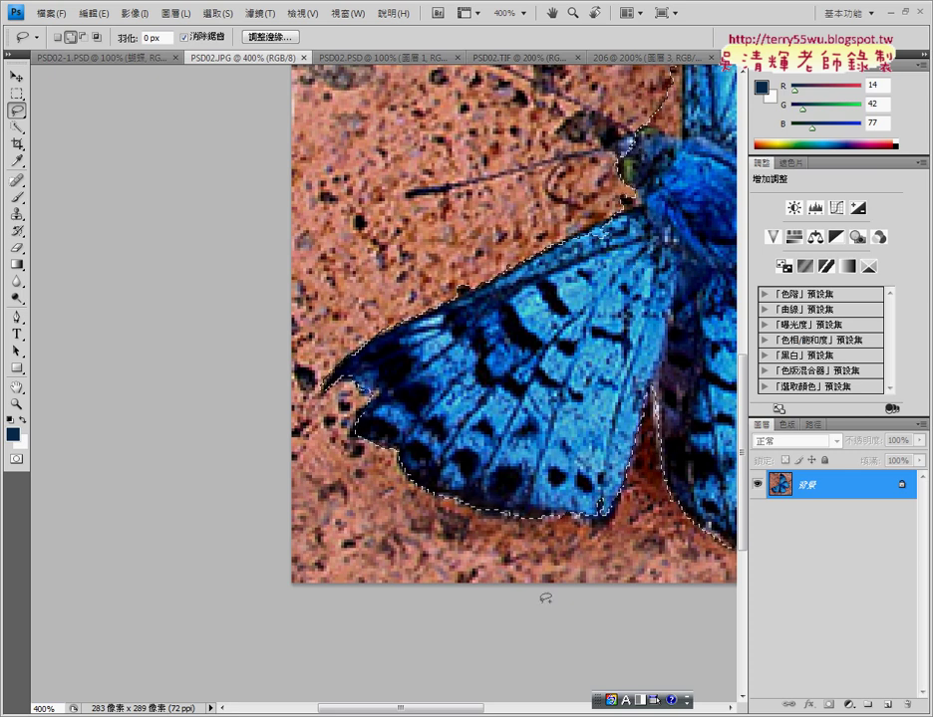
drag(455, 709, 493, 709)
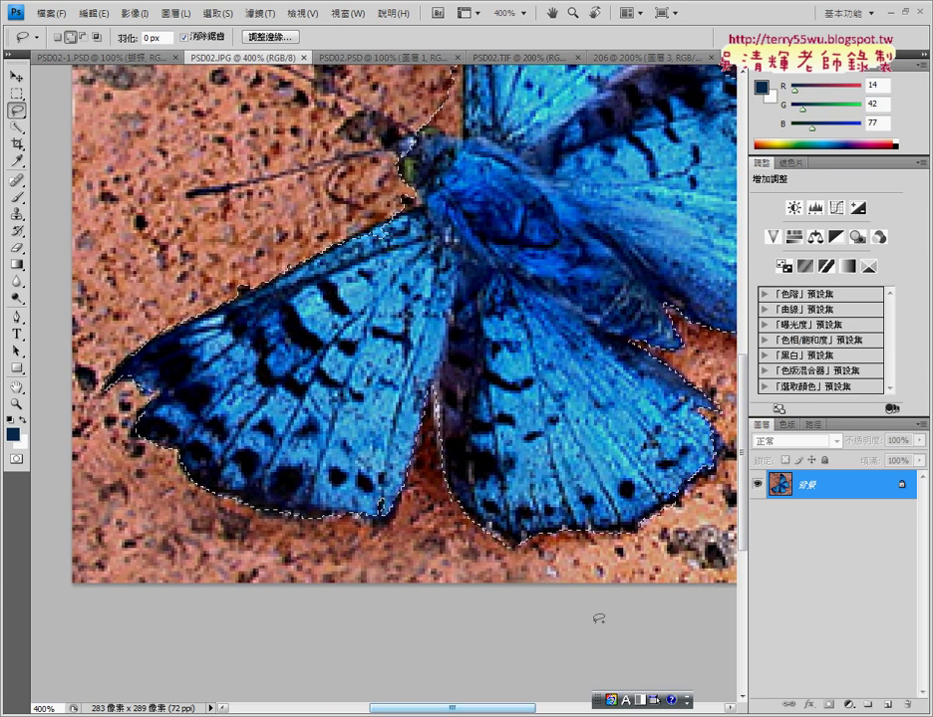
drag(742, 417, 742, 363)
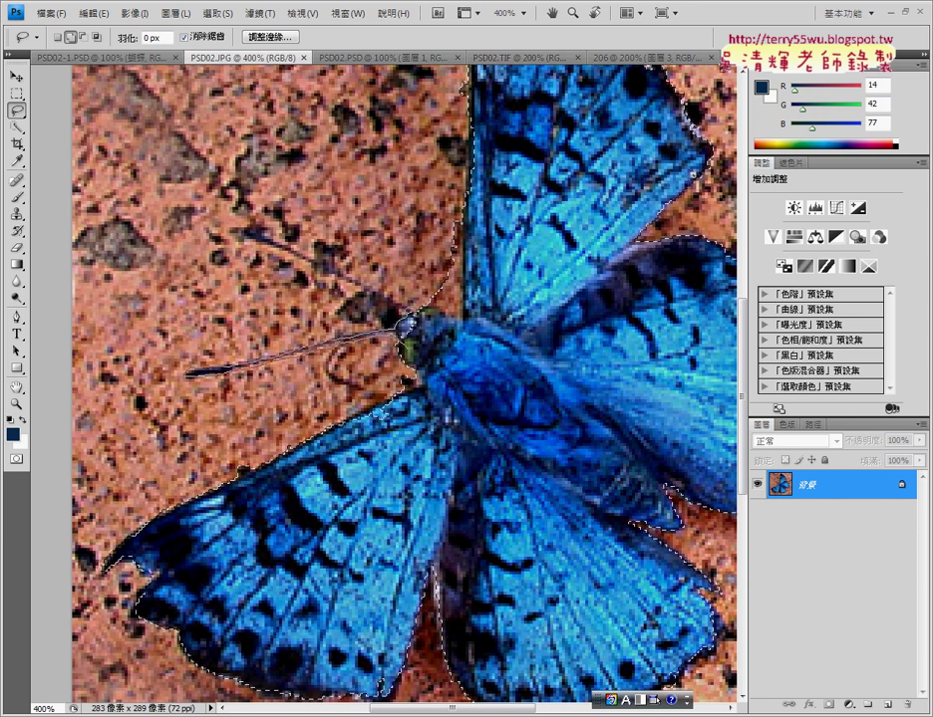
click(403, 317)
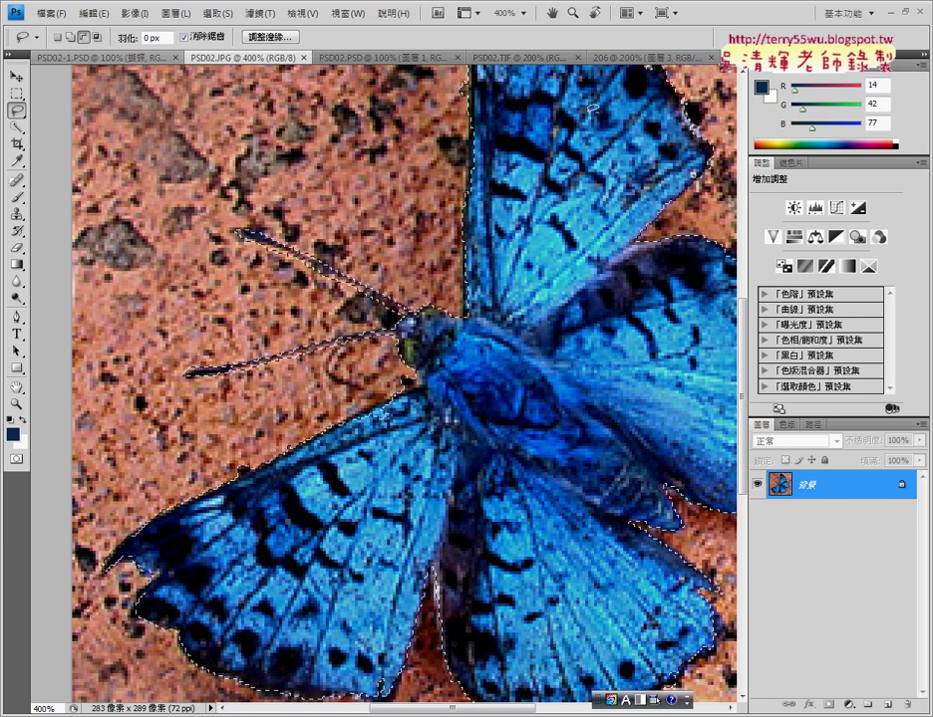
Step: Paste the butterfly into document 206 as Layer 4 and flip it horizontally
click(642, 60)
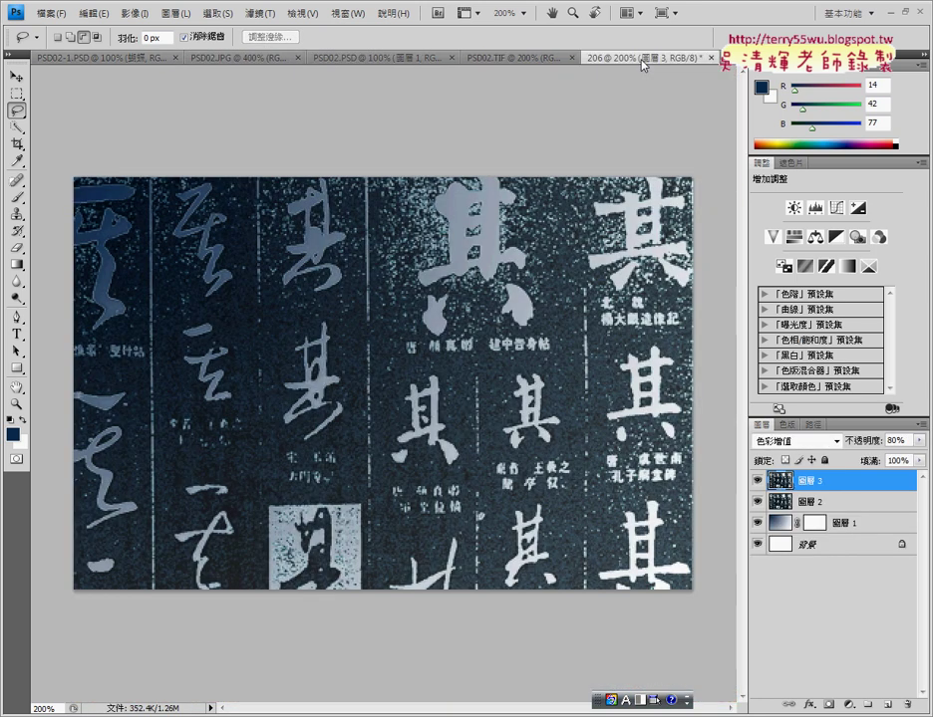
key(ctrl+v)
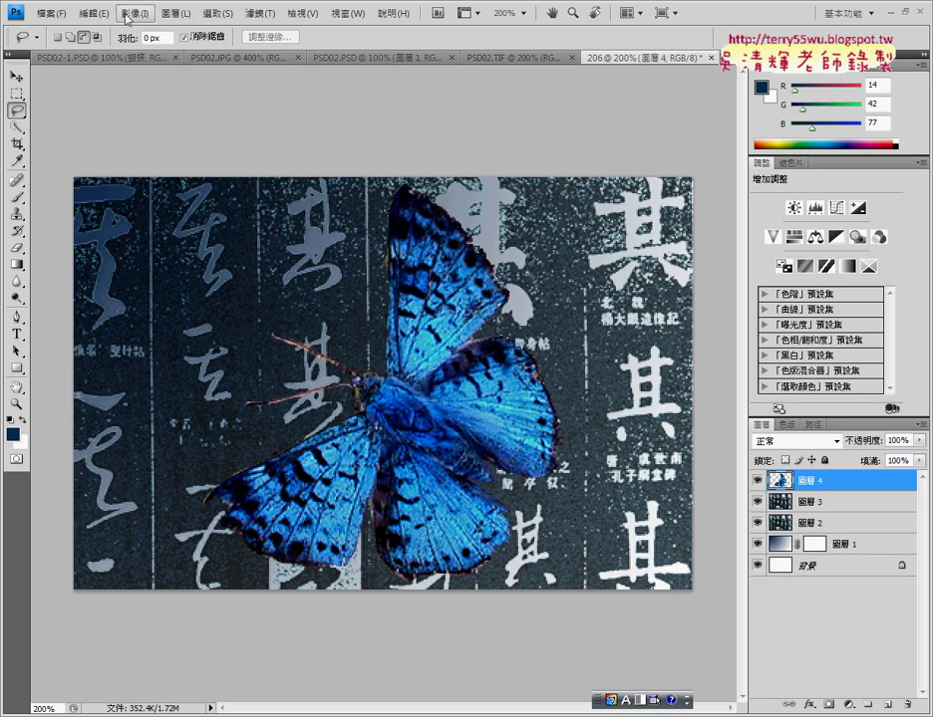
click(89, 13)
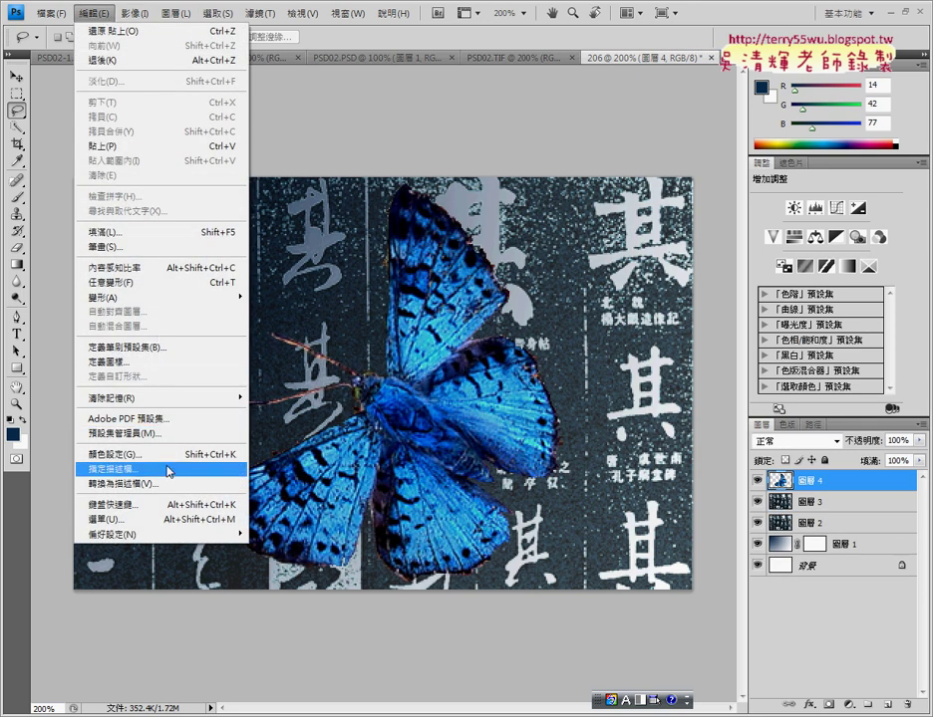
mouse_move(159, 297)
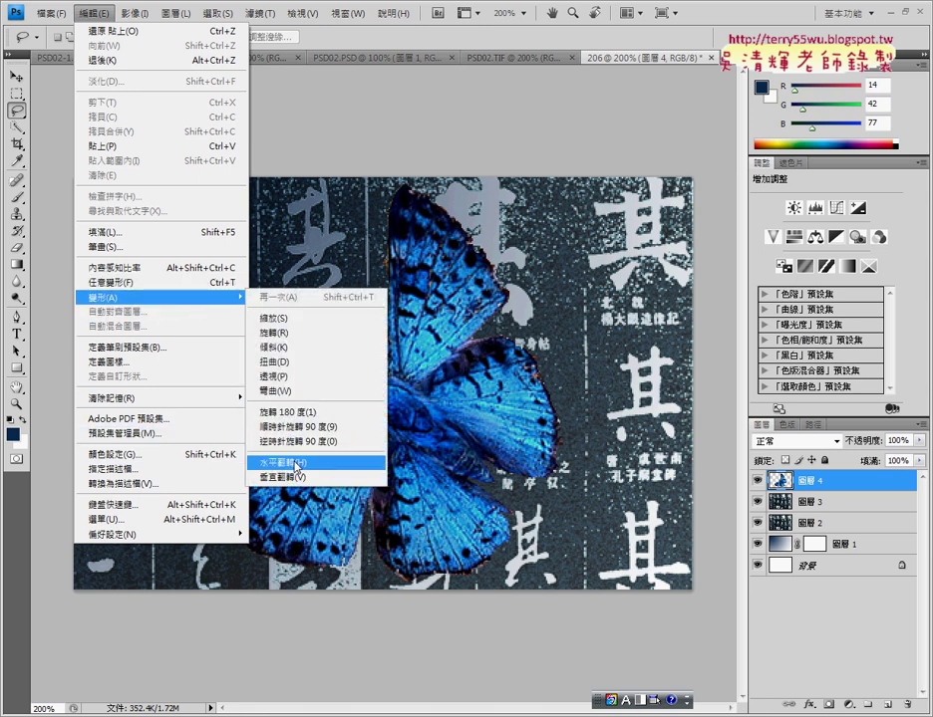
click(288, 463)
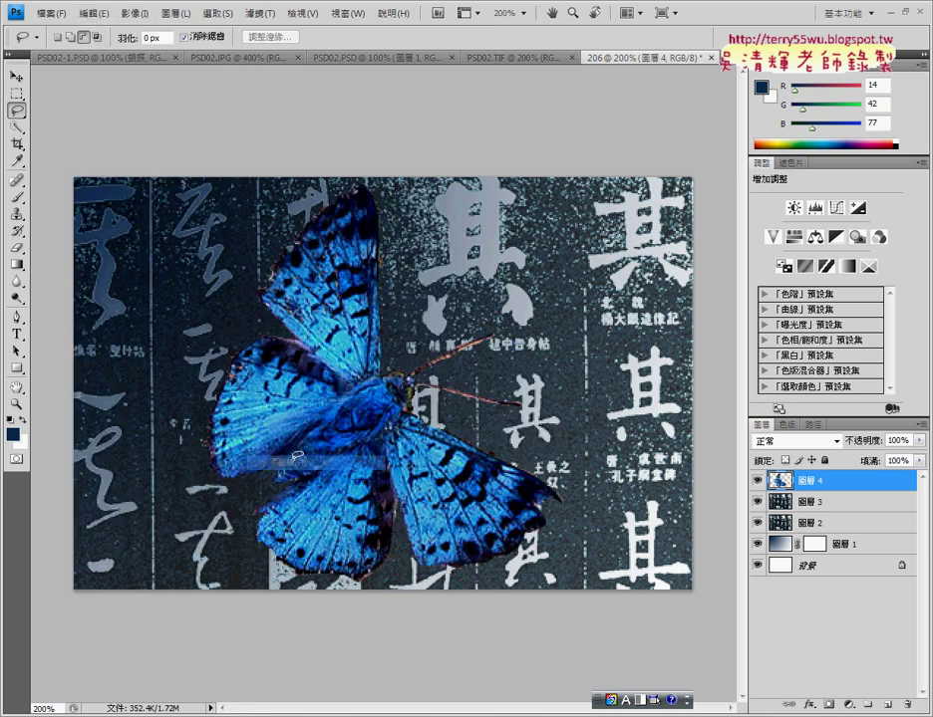
Step: Move the flipped butterfly left over the calligraphy, briefly checking the exercise PDF
click(17, 75)
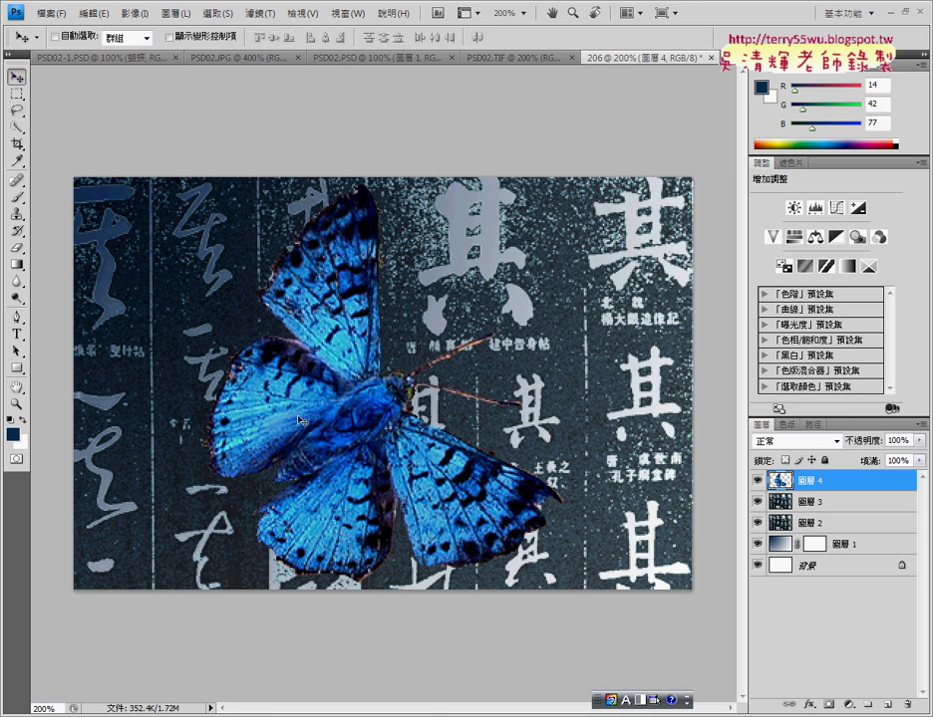
drag(294, 430, 190, 431)
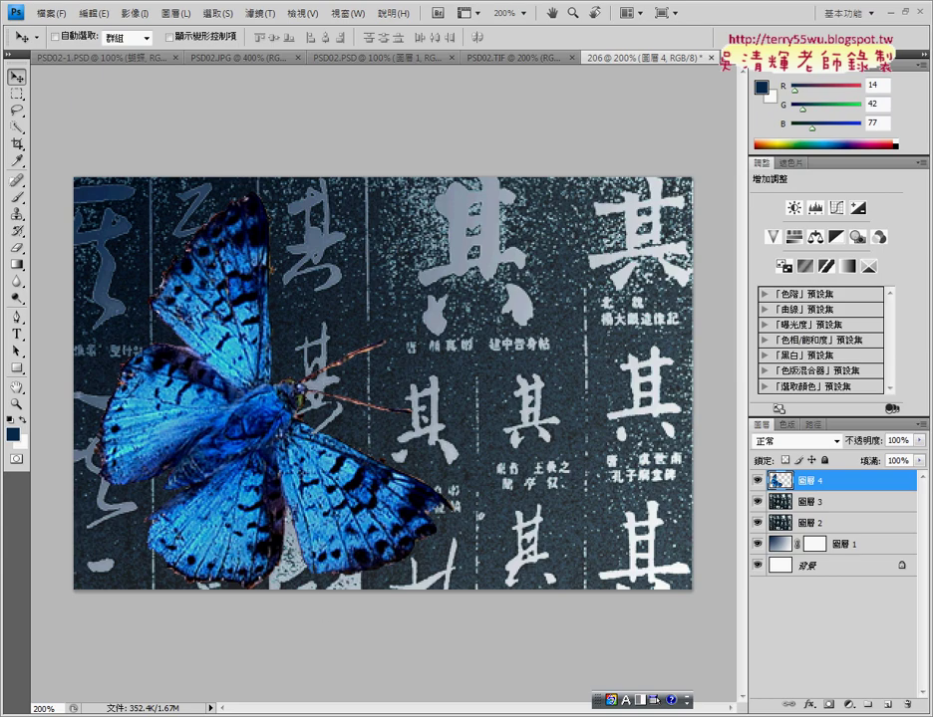
key(alt+Tab)
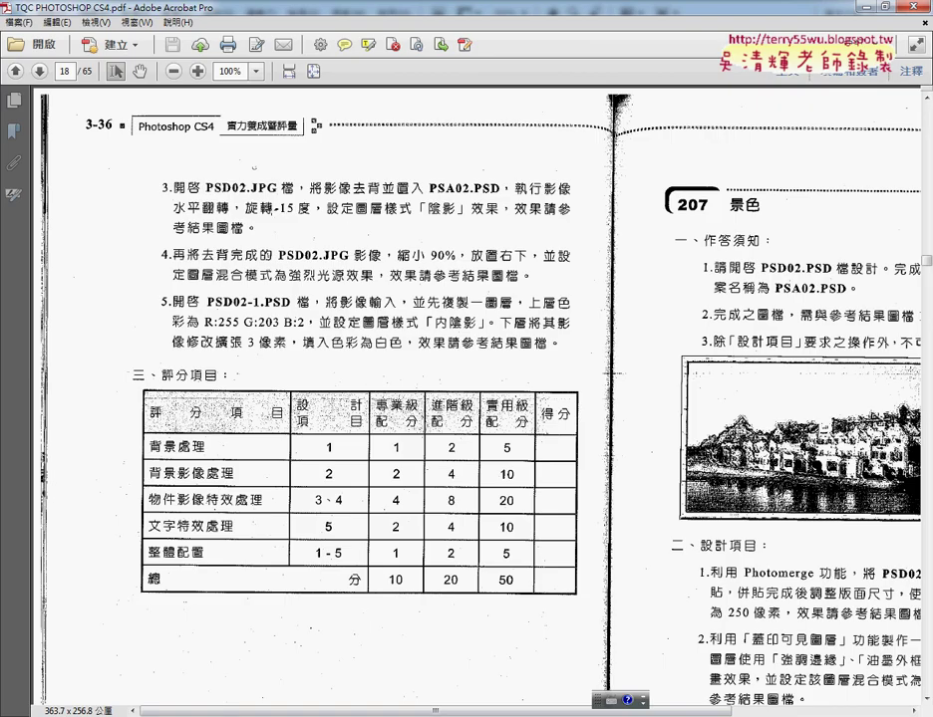
key(alt+Tab)
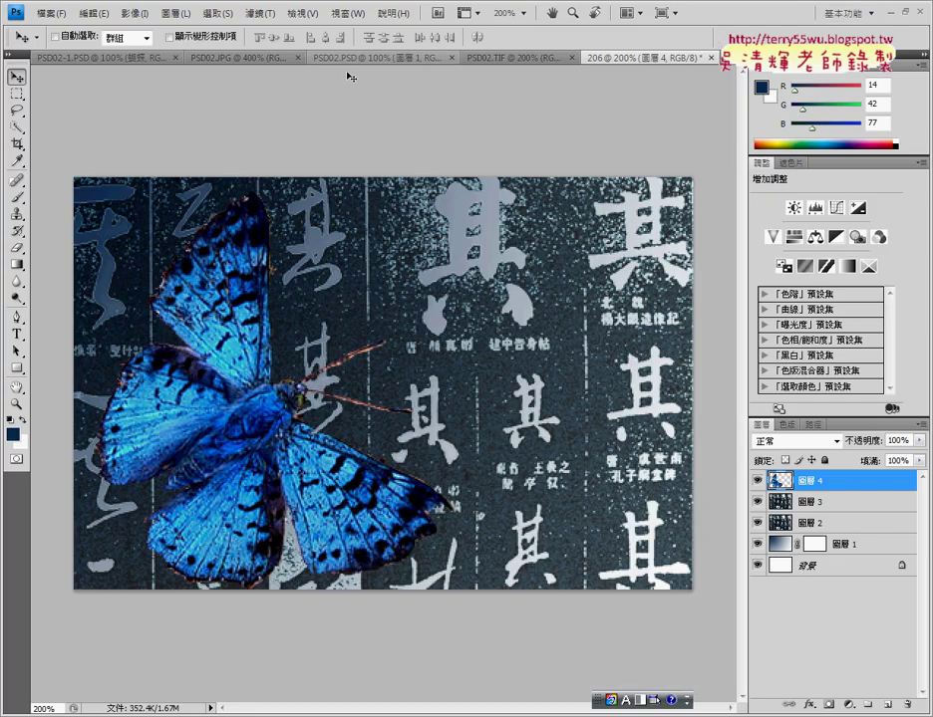
Step: Rotate the butterfly -15° with Free Transform, commit, and nudge it slightly up at left
click(90, 13)
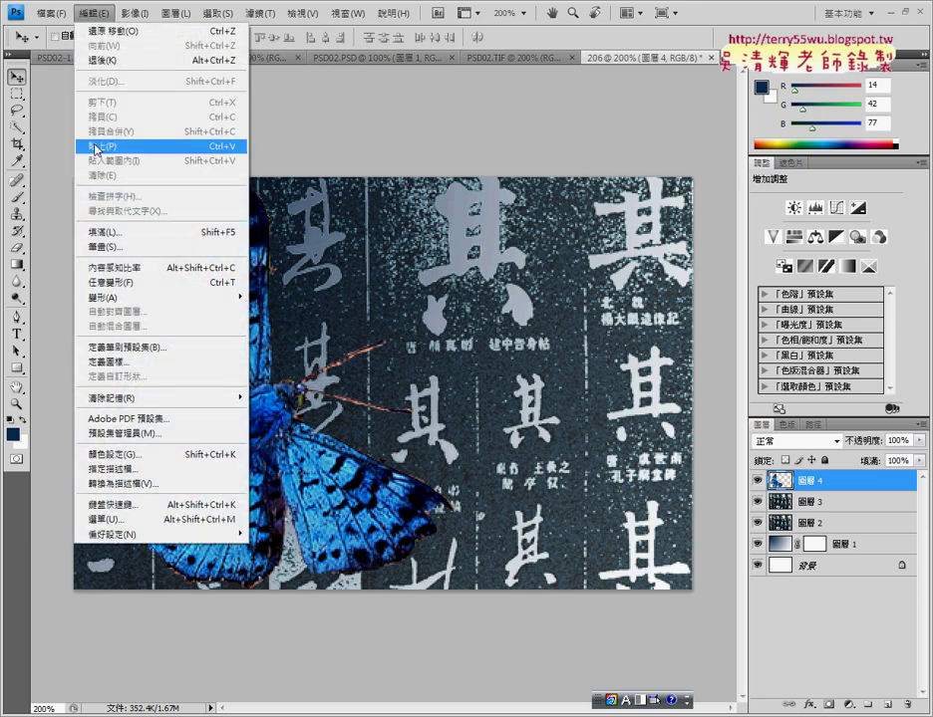
click(134, 284)
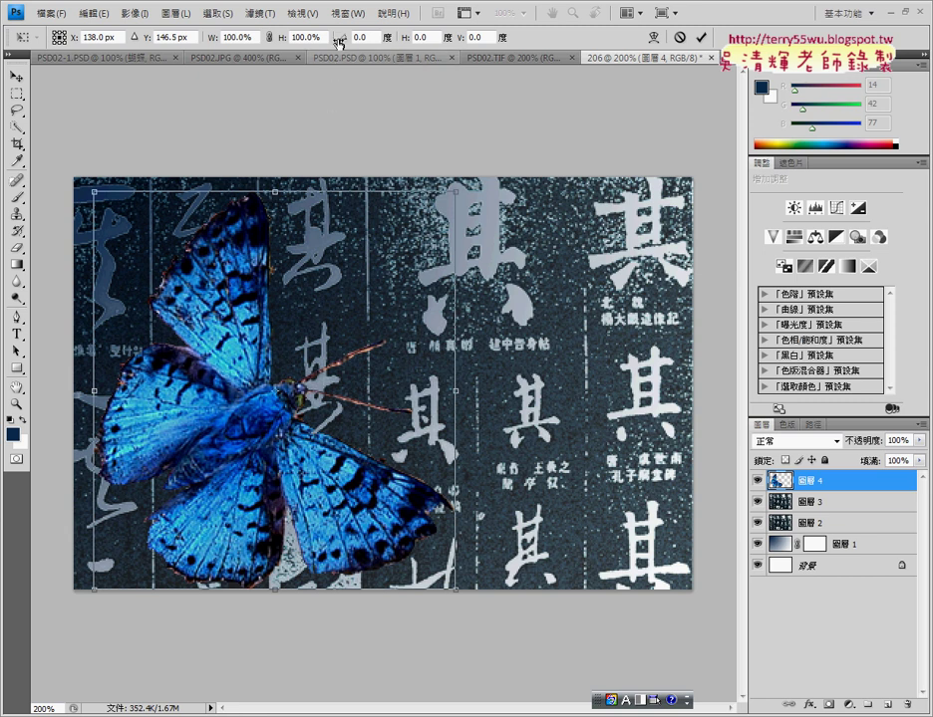
click(372, 38)
text(-15)
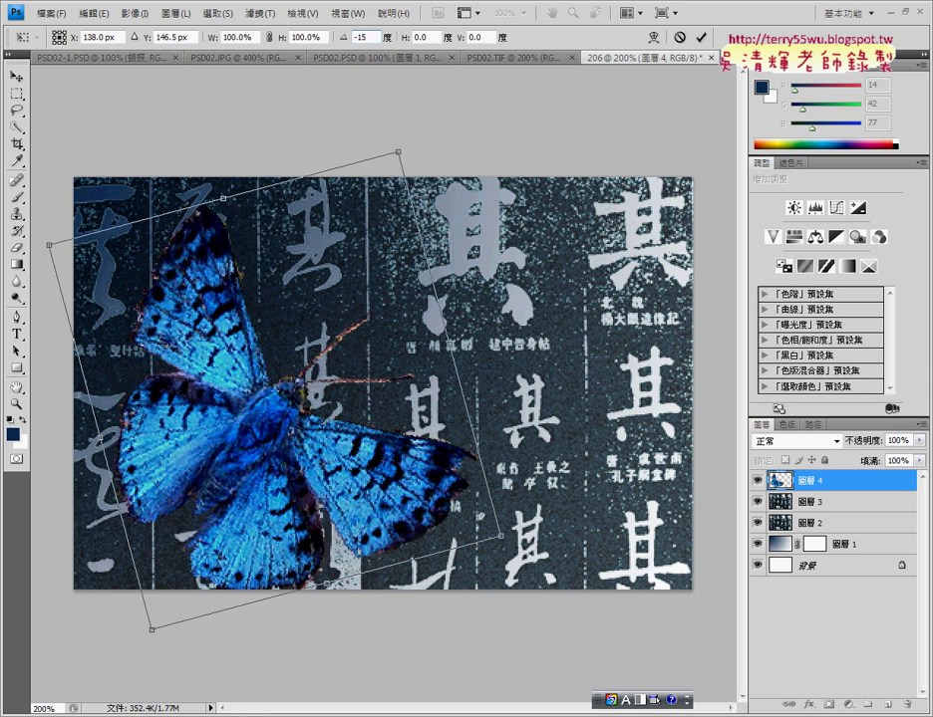
click(702, 39)
mouse_move(250, 426)
mouse_down()
mouse_move(240, 397)
mouse_move(228, 408)
mouse_up()
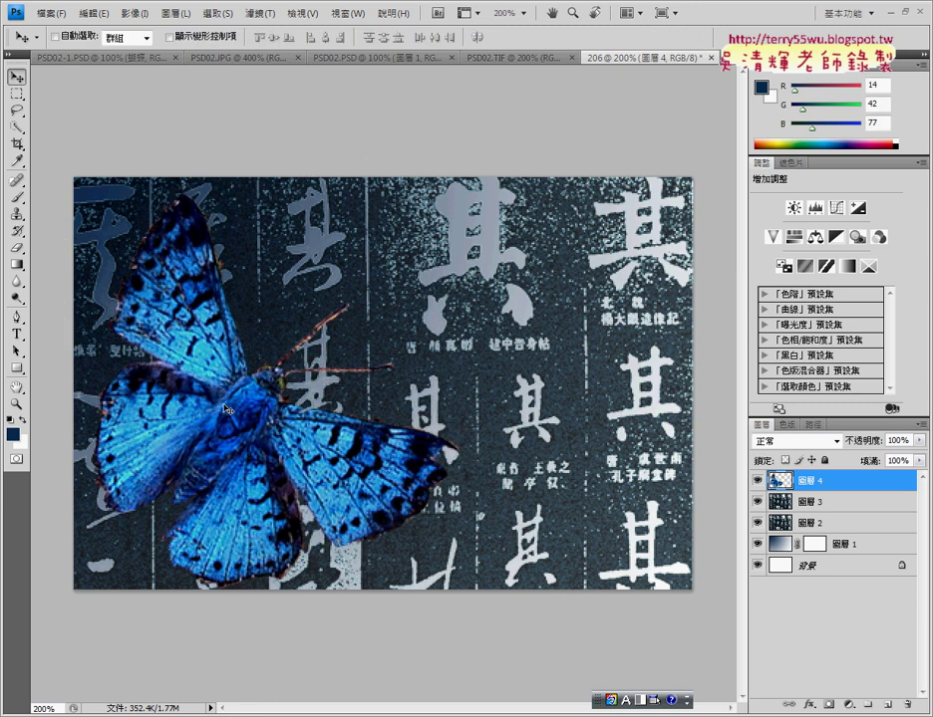